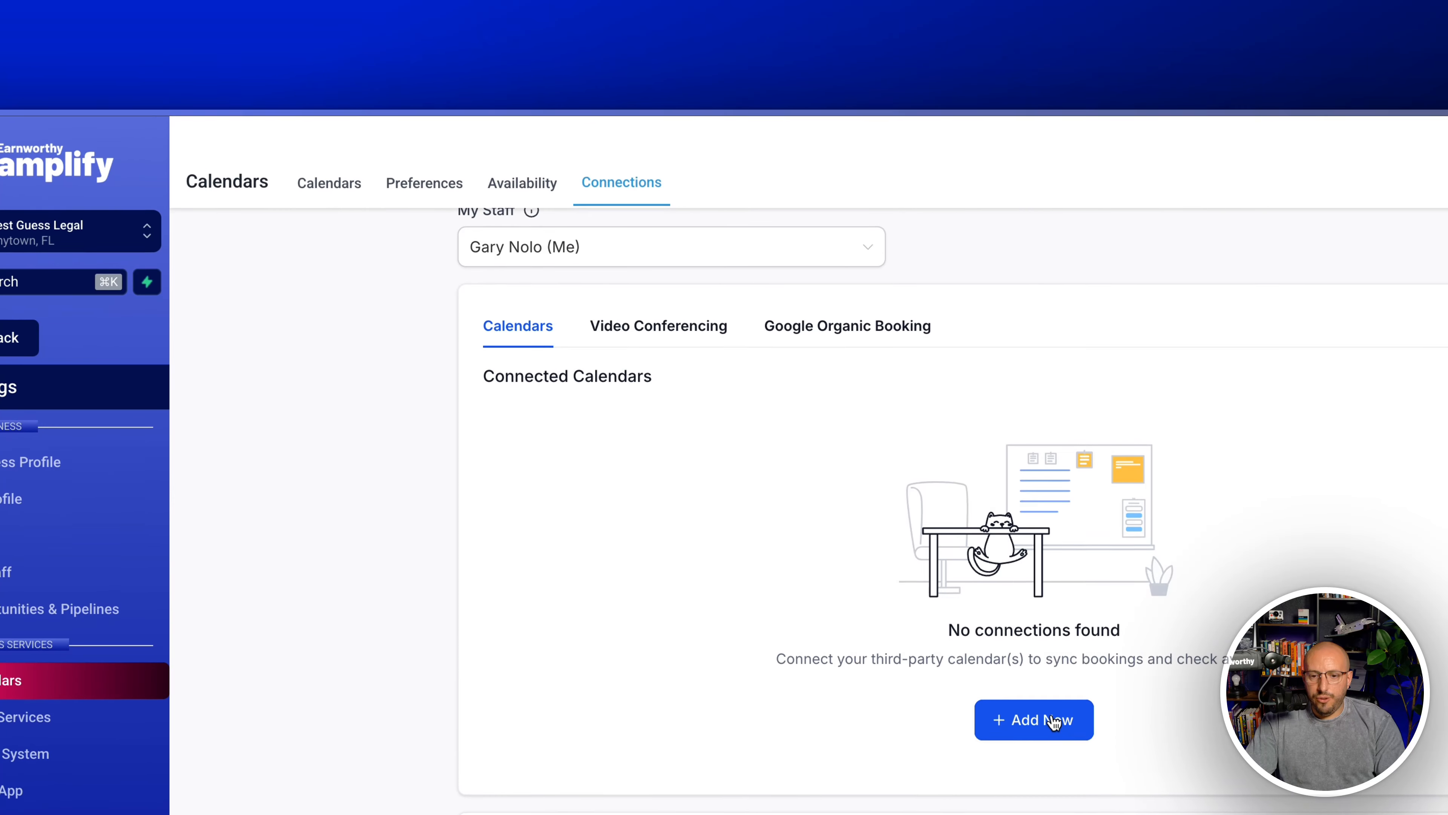
Step: Start a new Google Calendar connection and choose the Best Guess Legal Google account for it
click(1052, 559)
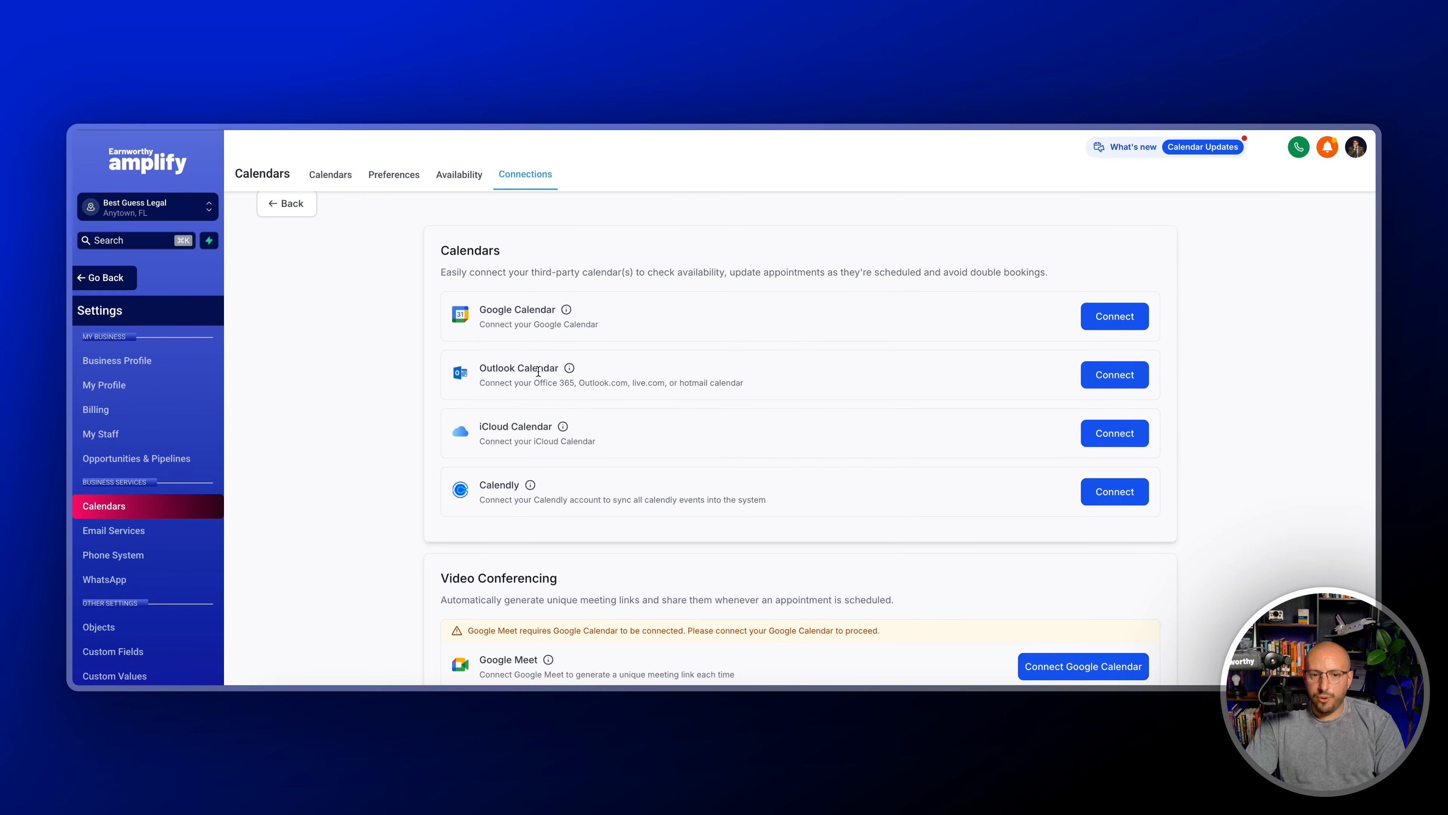
click(1115, 316)
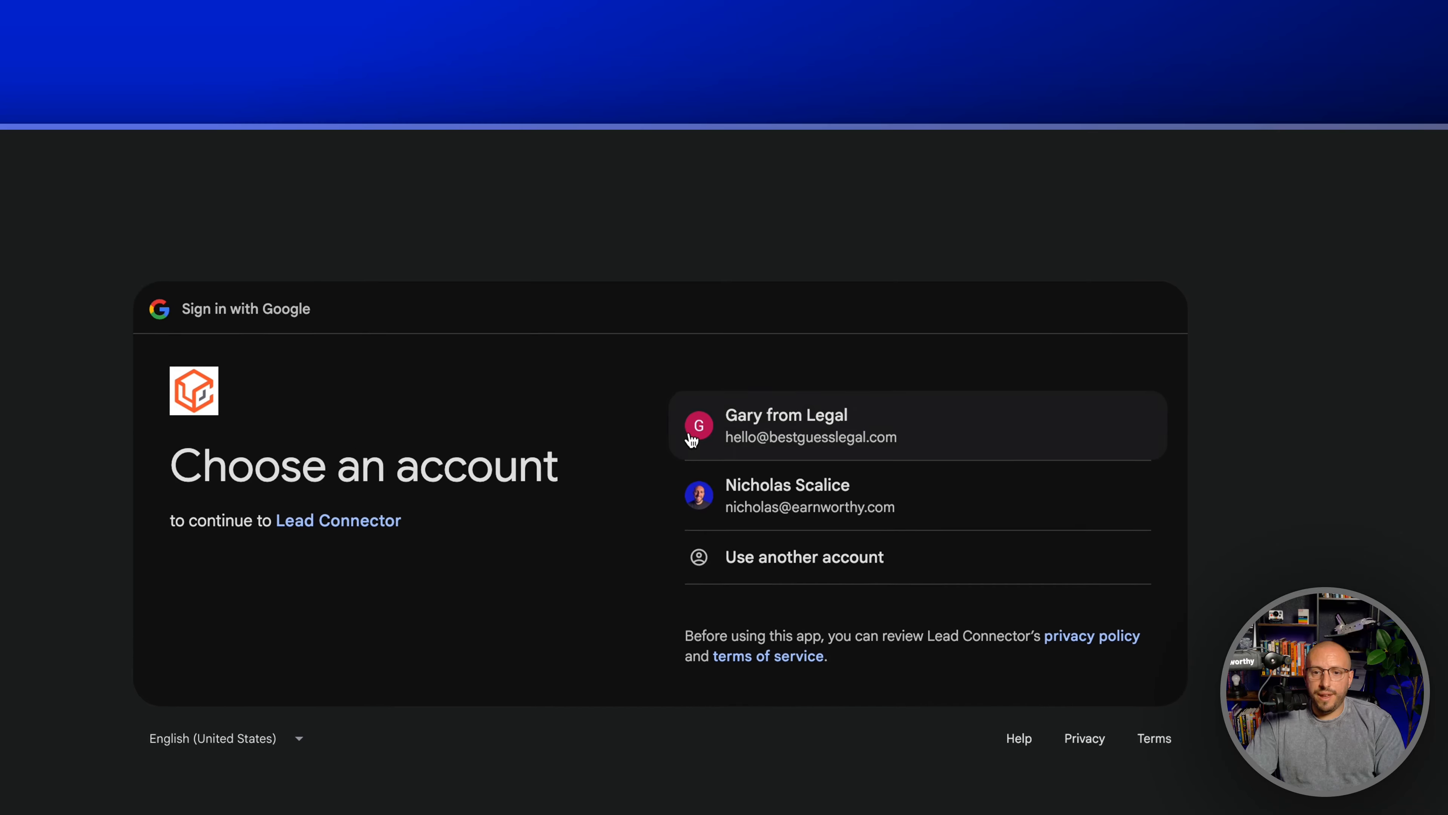
click(768, 421)
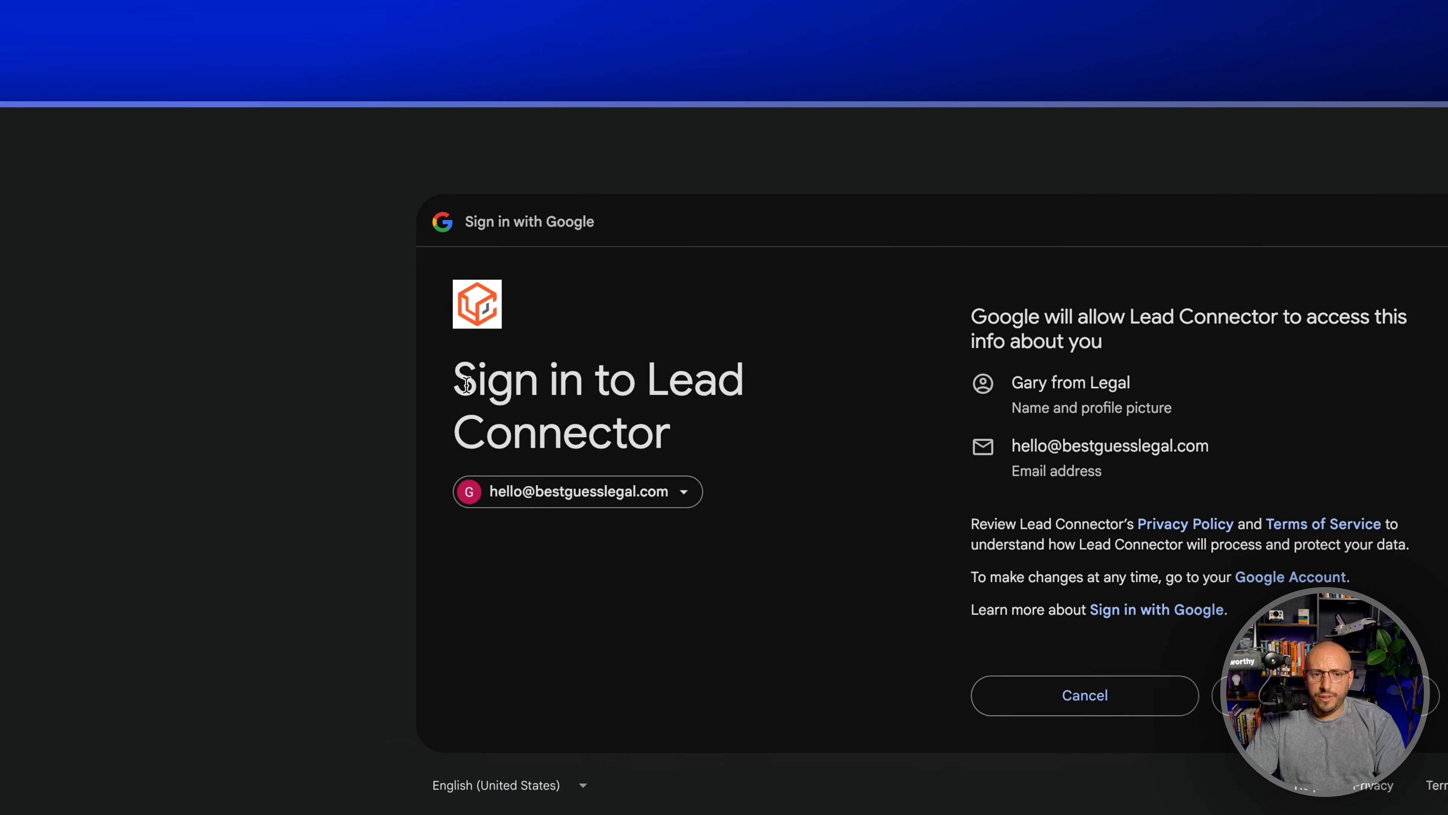
drag(490, 400, 715, 460)
click(730, 388)
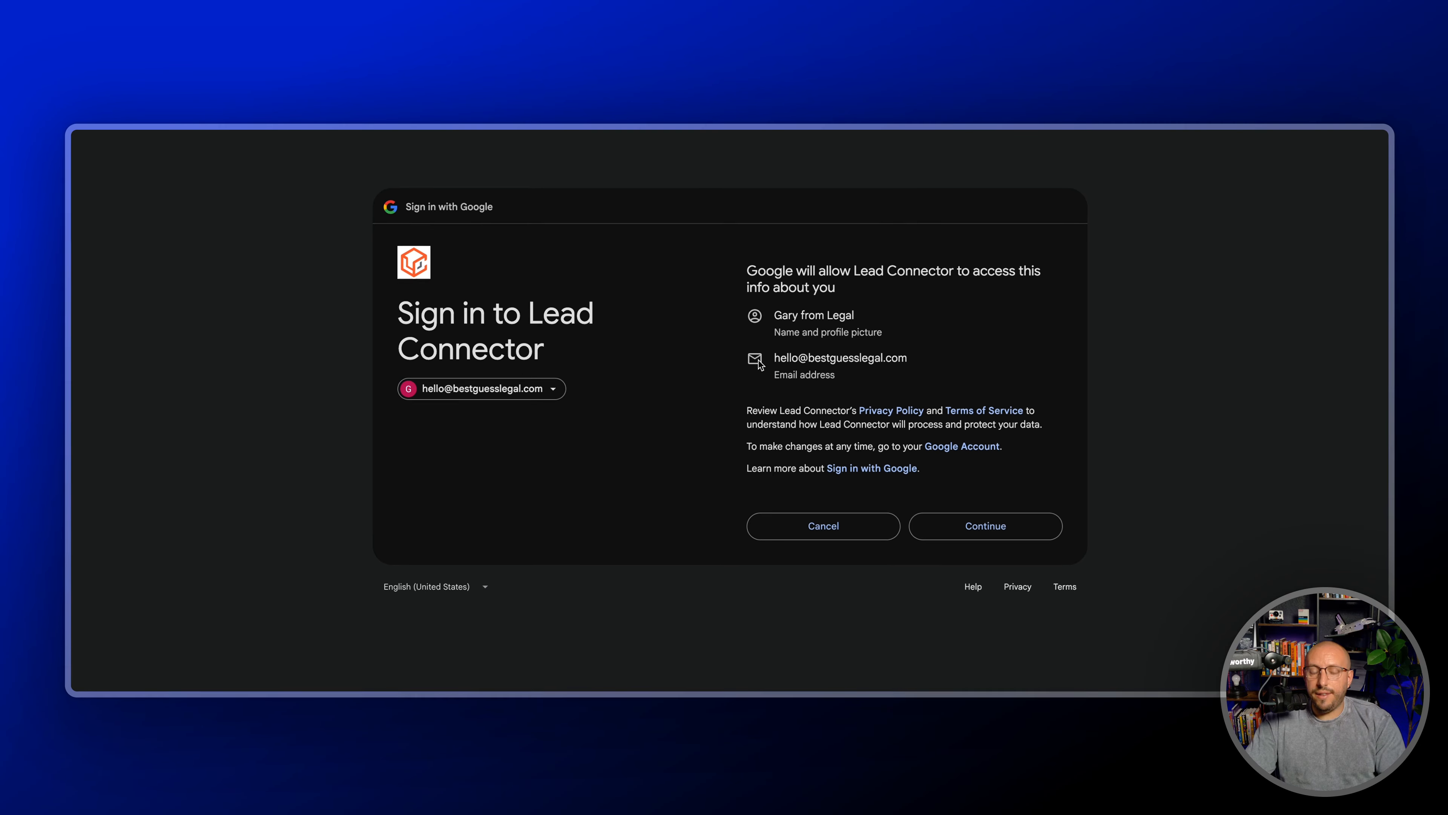
Step: Continue the Lead Connector sign-in and grant it access to see, edit, share and delete all Google Calendar calendars
click(978, 524)
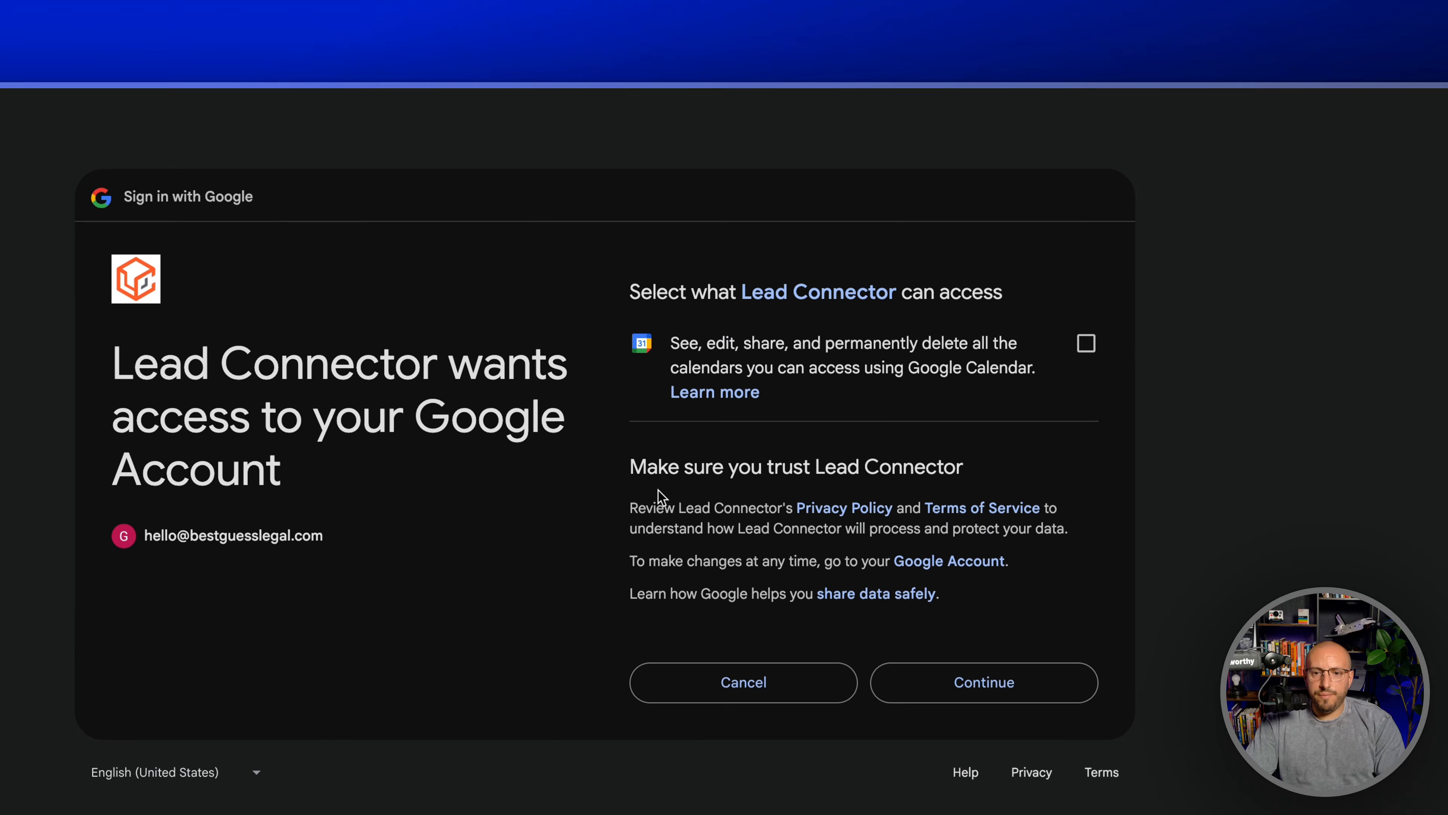
click(1087, 342)
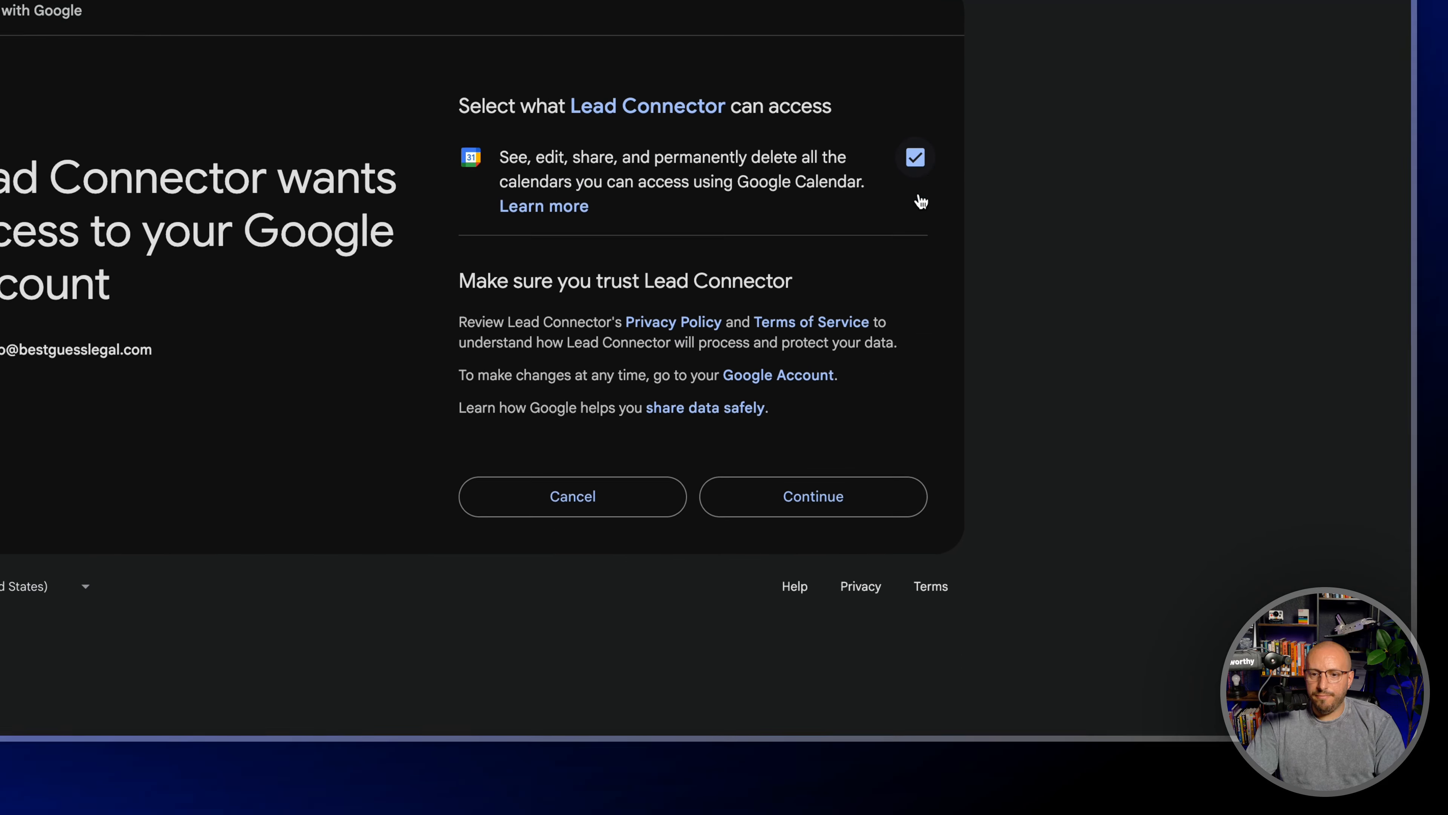
click(805, 496)
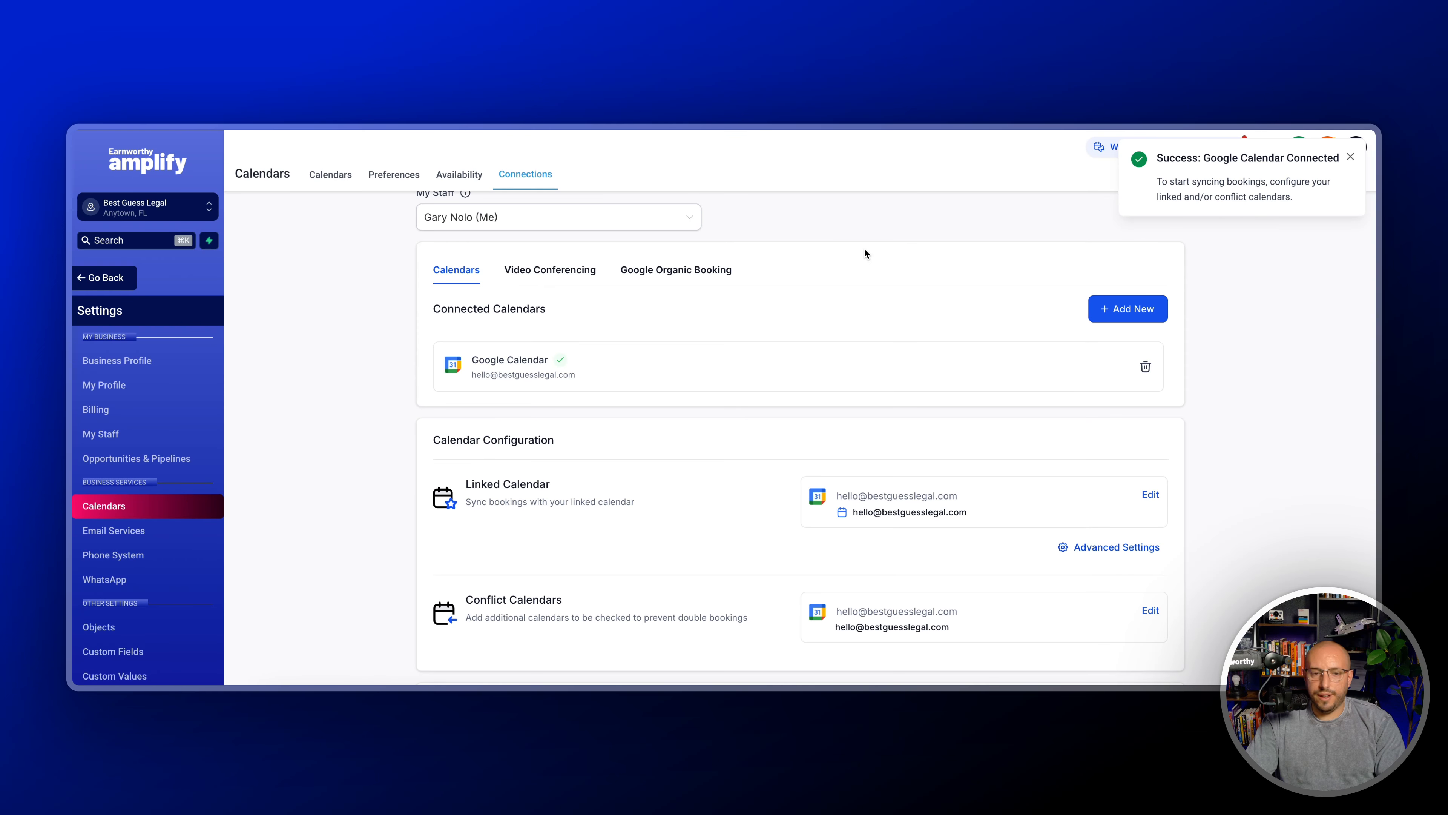
scroll(726, 283, down, 1)
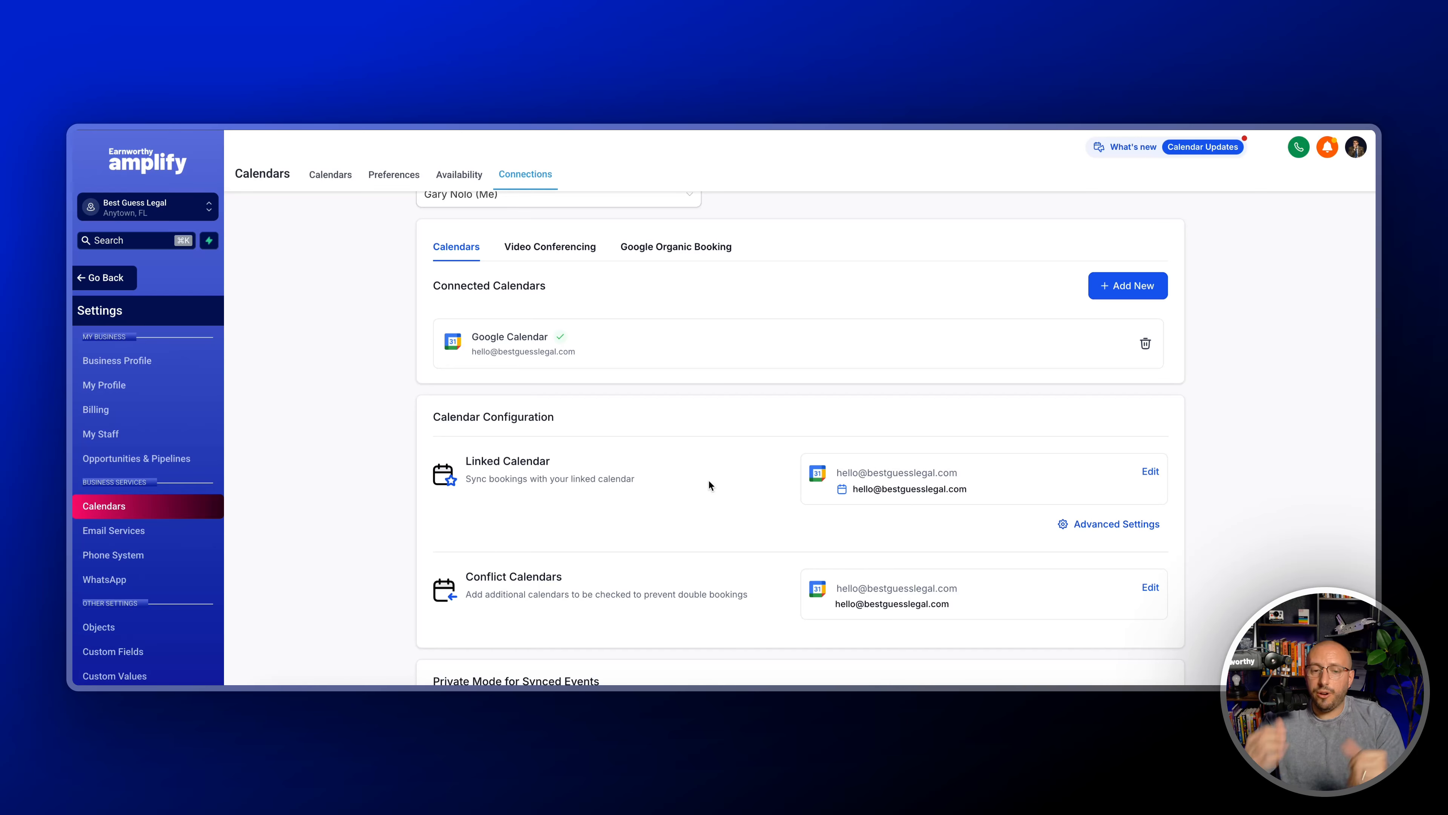
scroll(676, 480, up, 1)
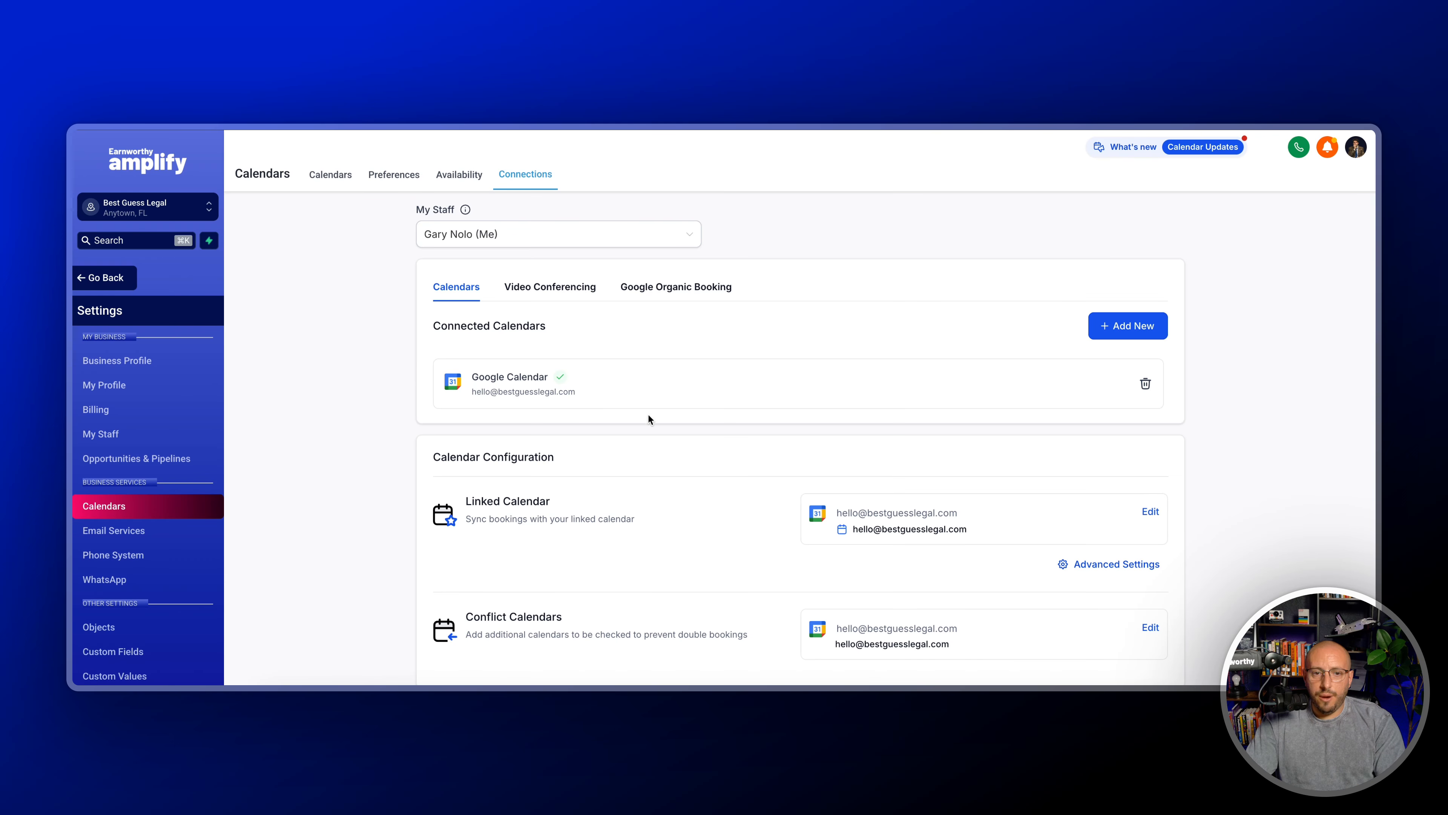
Step: Start a new calendar of the Personal Booking type and name it Free Consultation
click(323, 180)
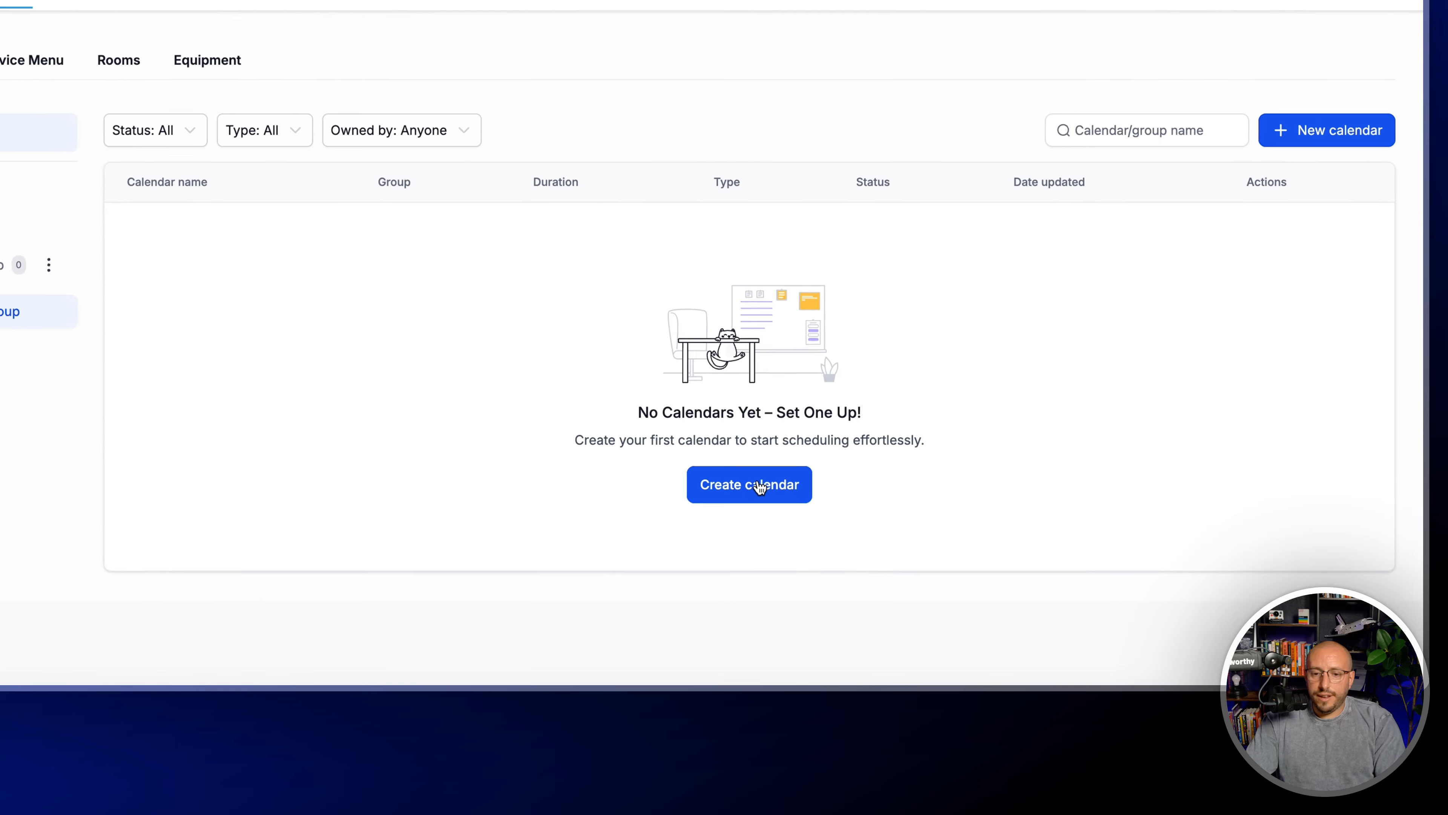
click(890, 540)
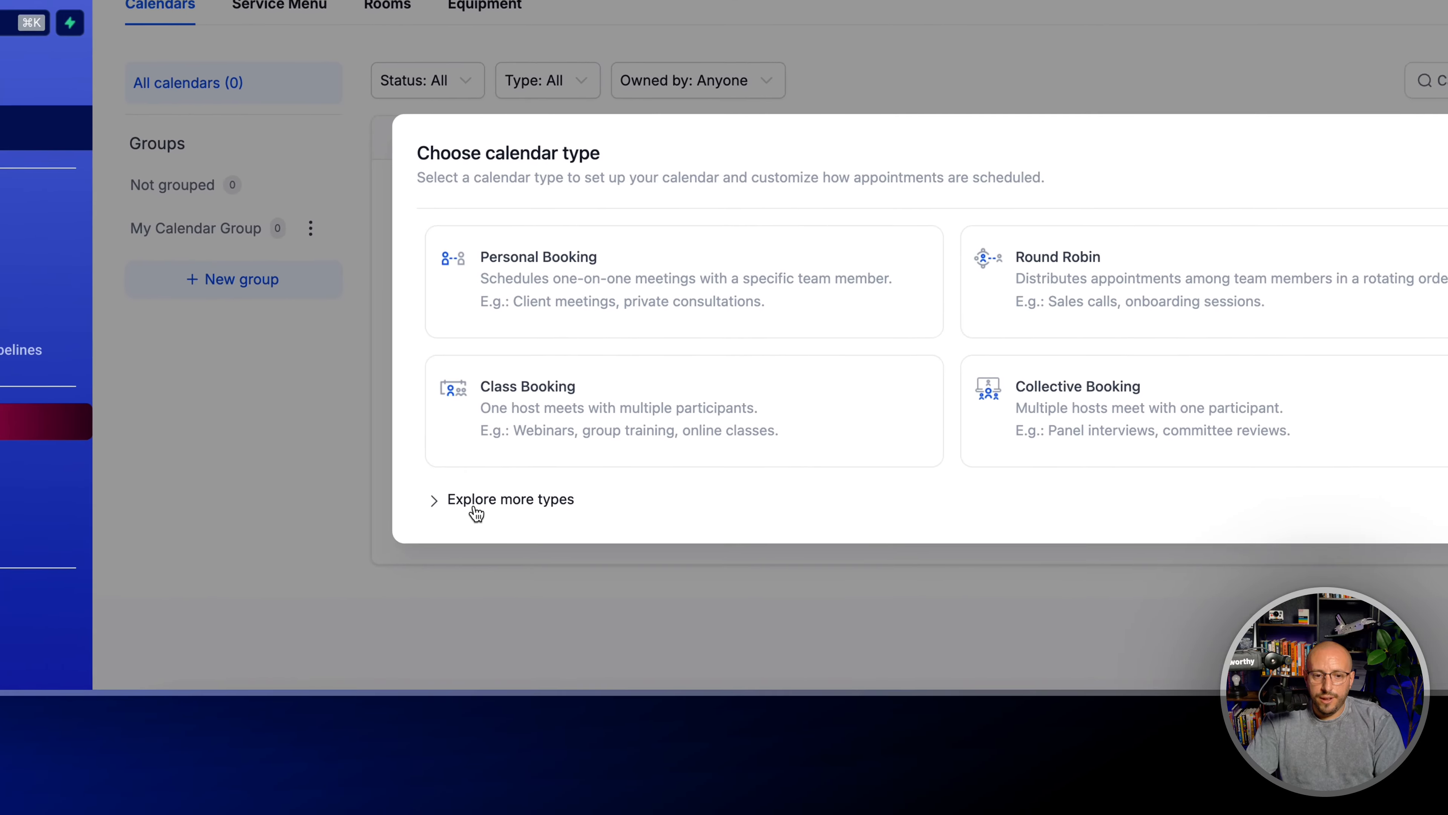
click(551, 495)
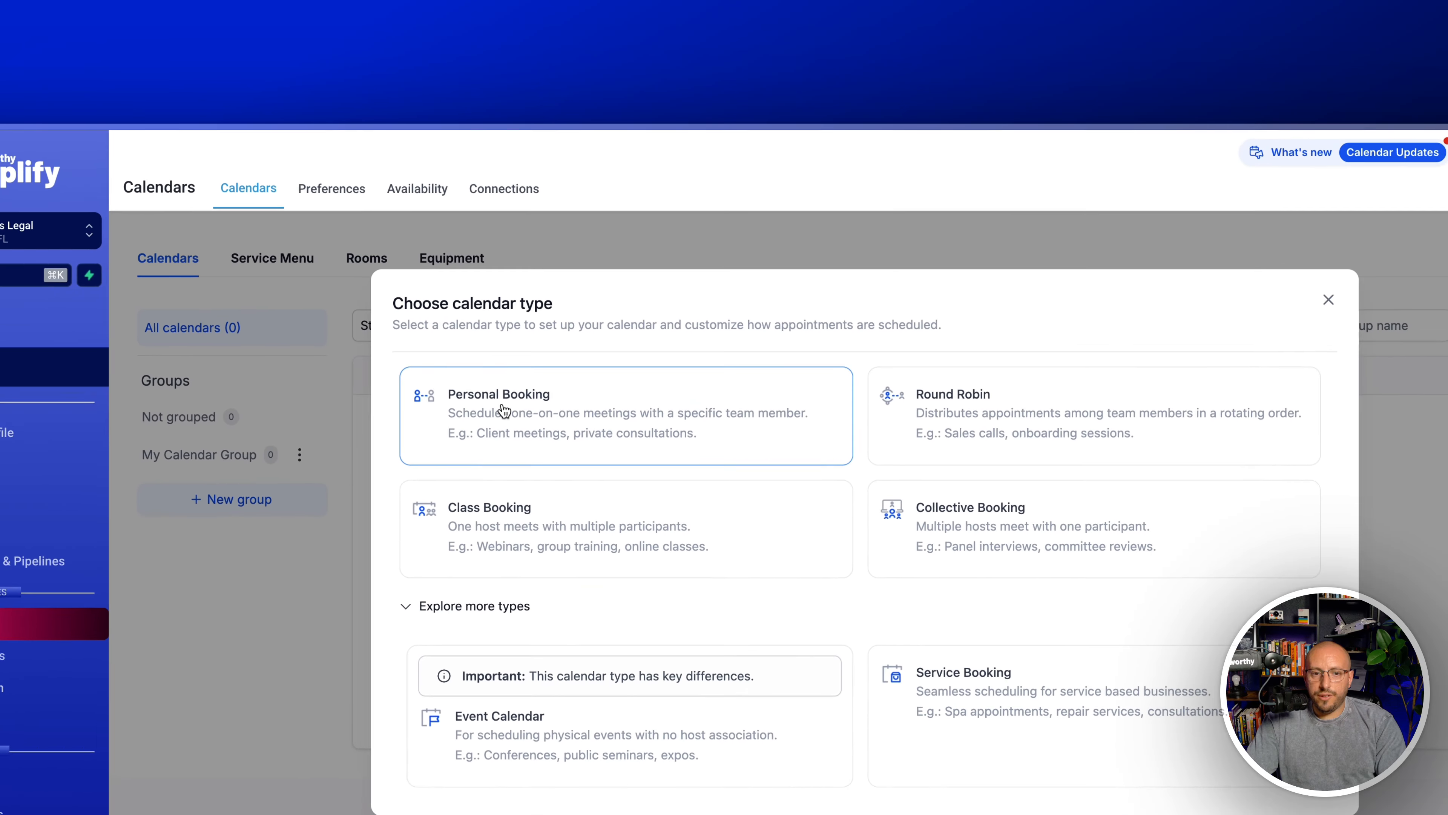
click(522, 345)
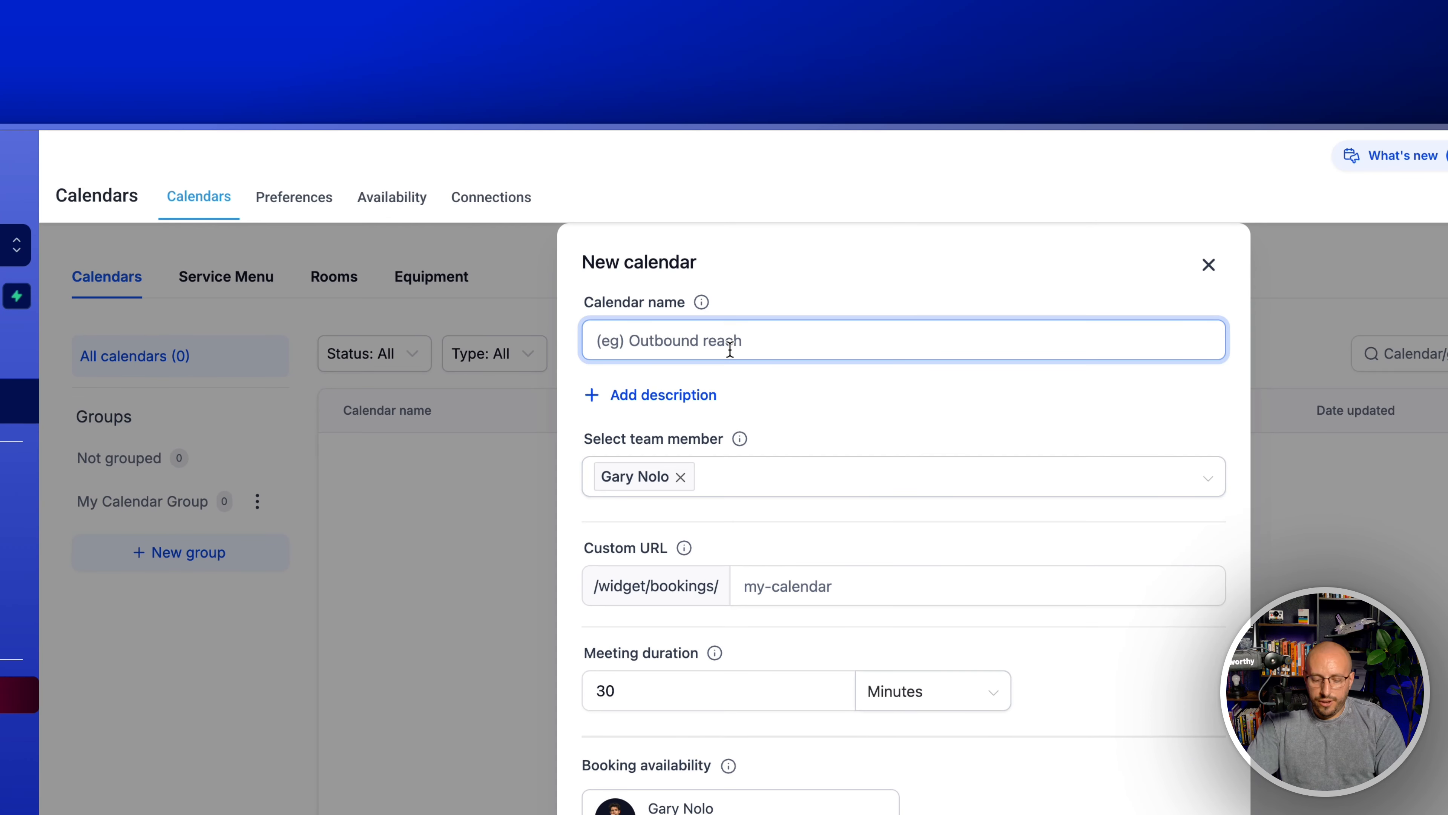
text(Free Consulta)
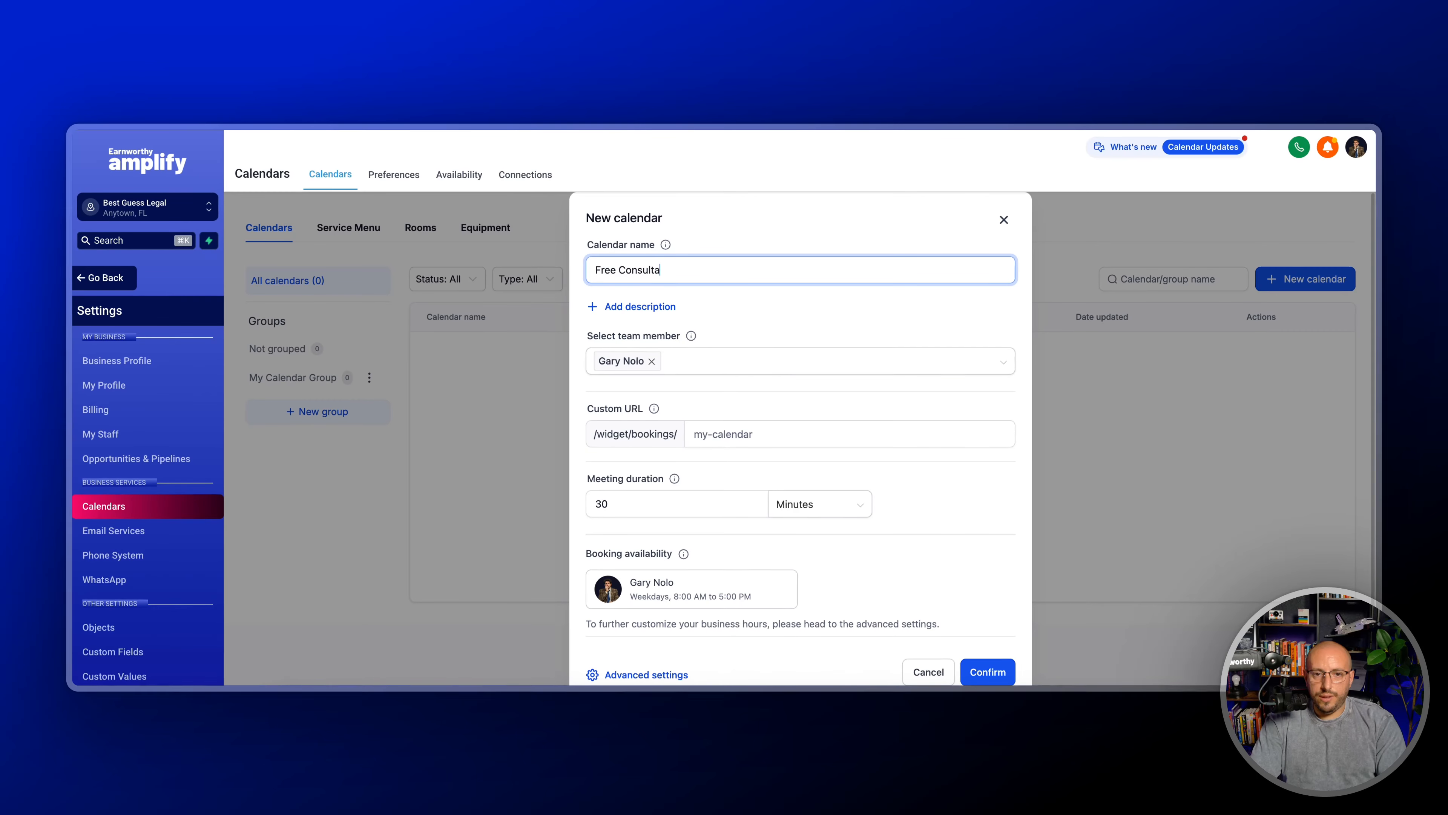
text(tion)
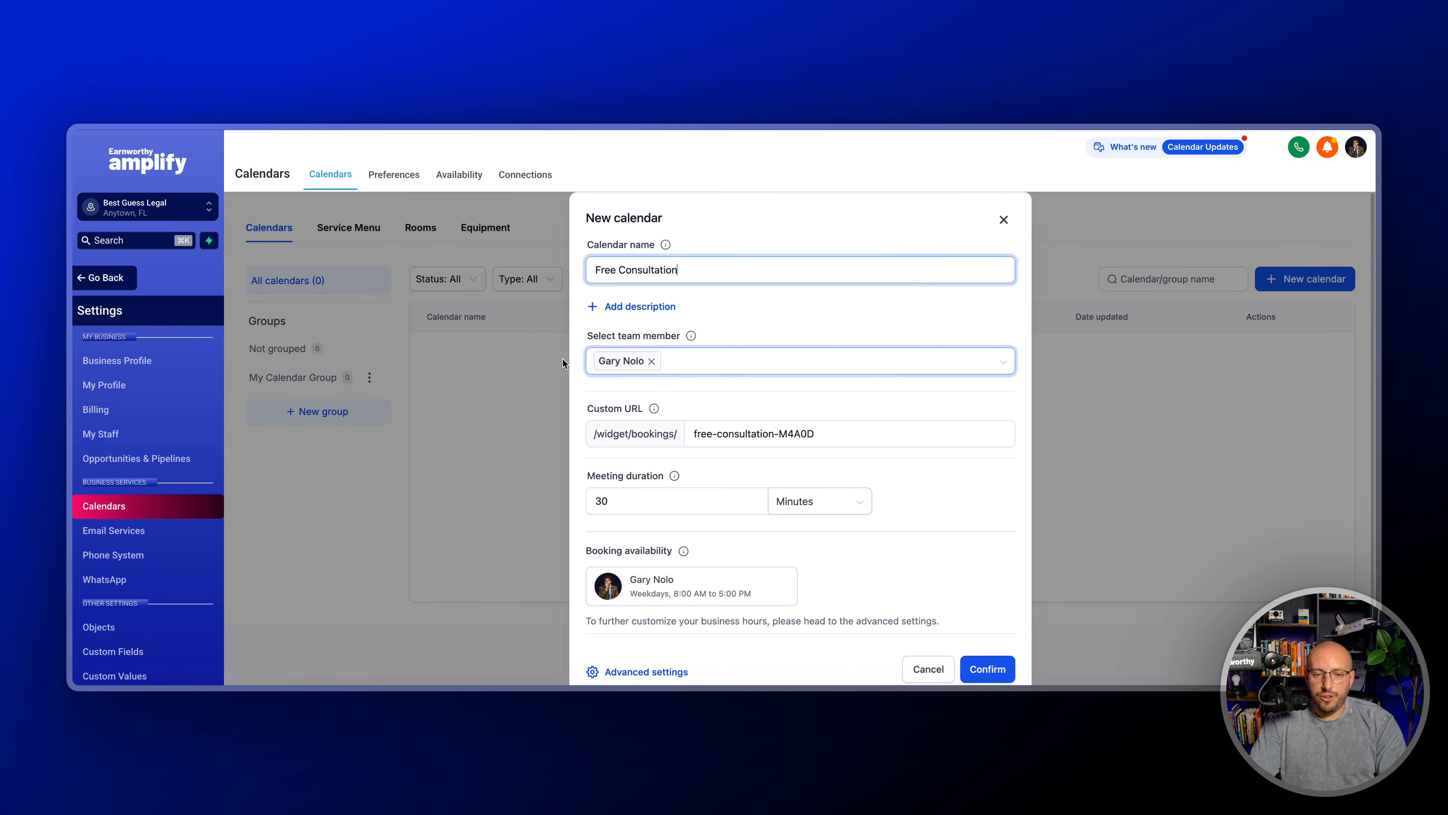
Step: Set the calendar's custom URL ending to bgl-free-consultation
drag(825, 436, 779, 435)
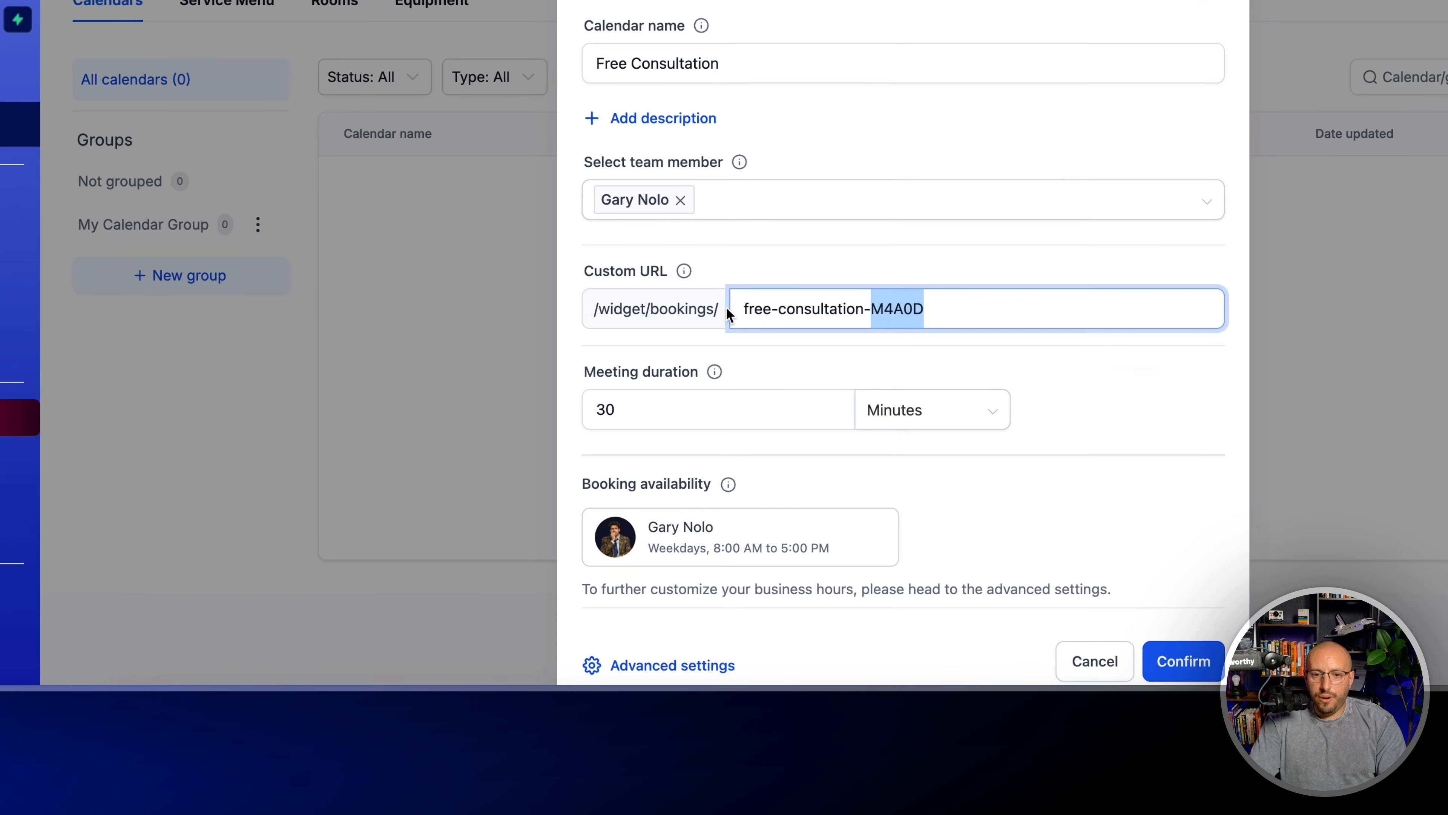
click(739, 309)
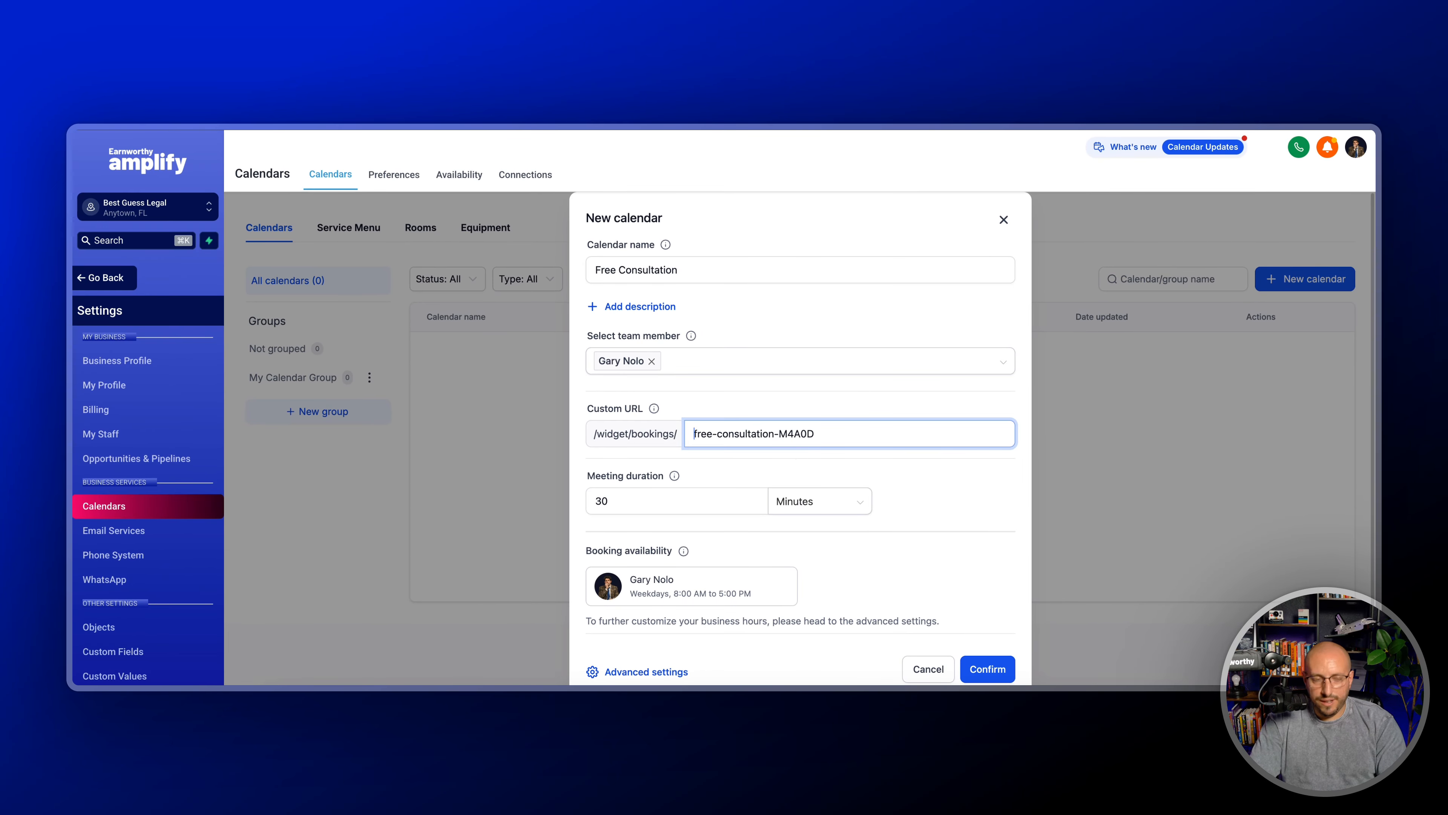
text(bgl)
key(BackSpace)
key(BackSpace)
key(BackSpace)
key(BackSpace)
key(BackSpace)
key(BackSpace)
key(BackSpace)
key(BackSpace)
key(BackSpace)
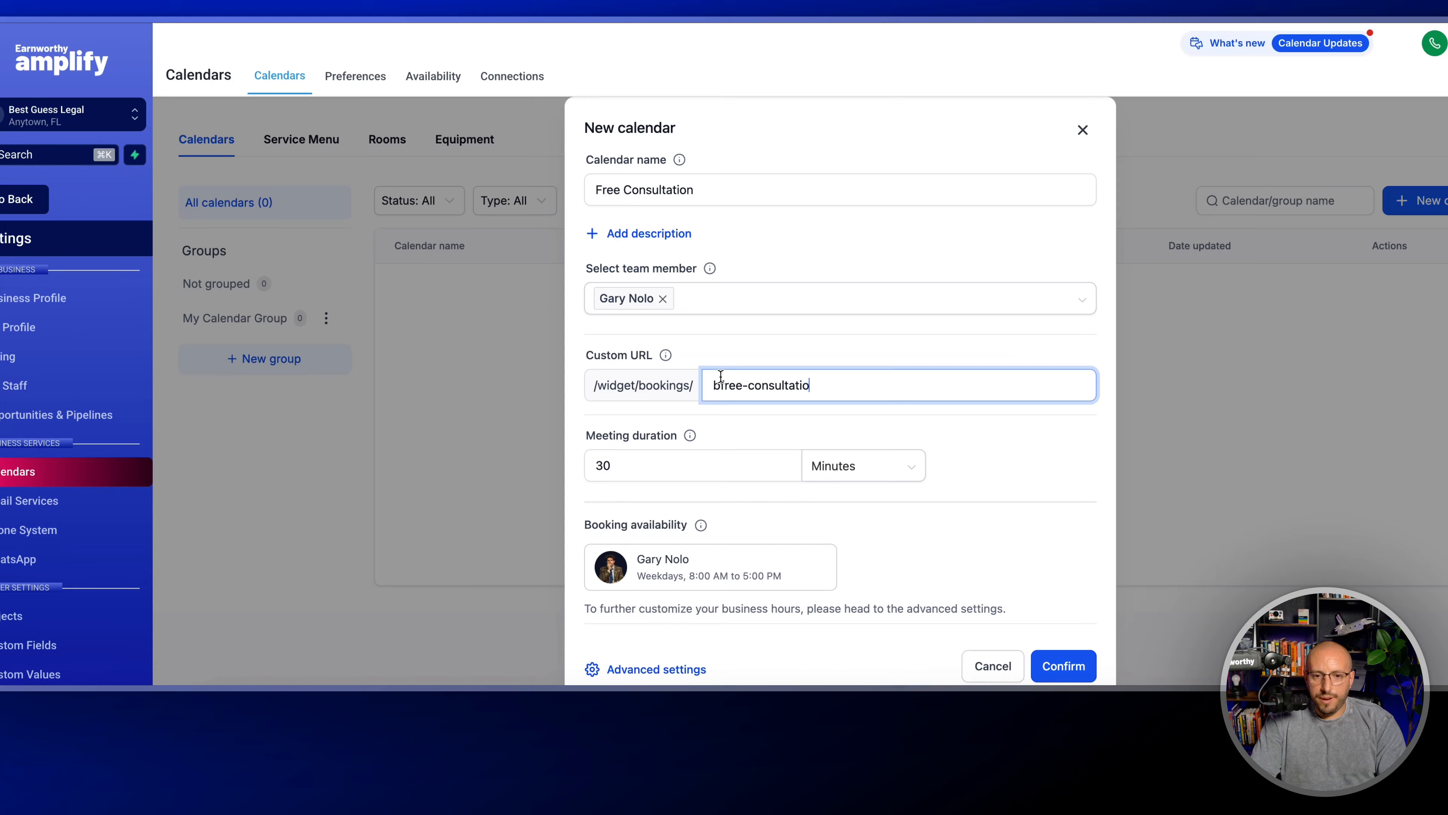
click(721, 378)
text(gl-)
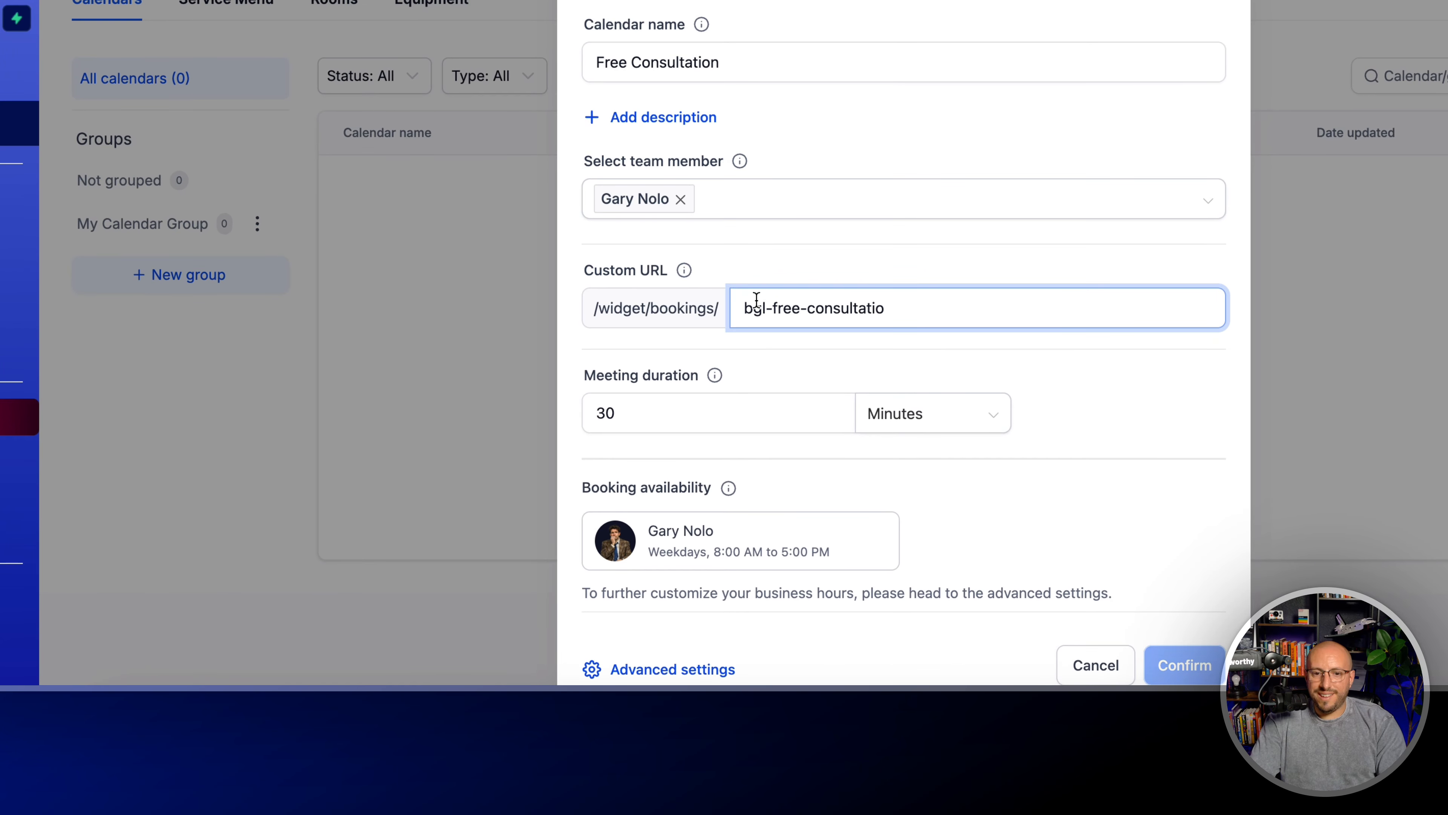
drag(757, 303, 993, 302)
click(995, 309)
text(n)
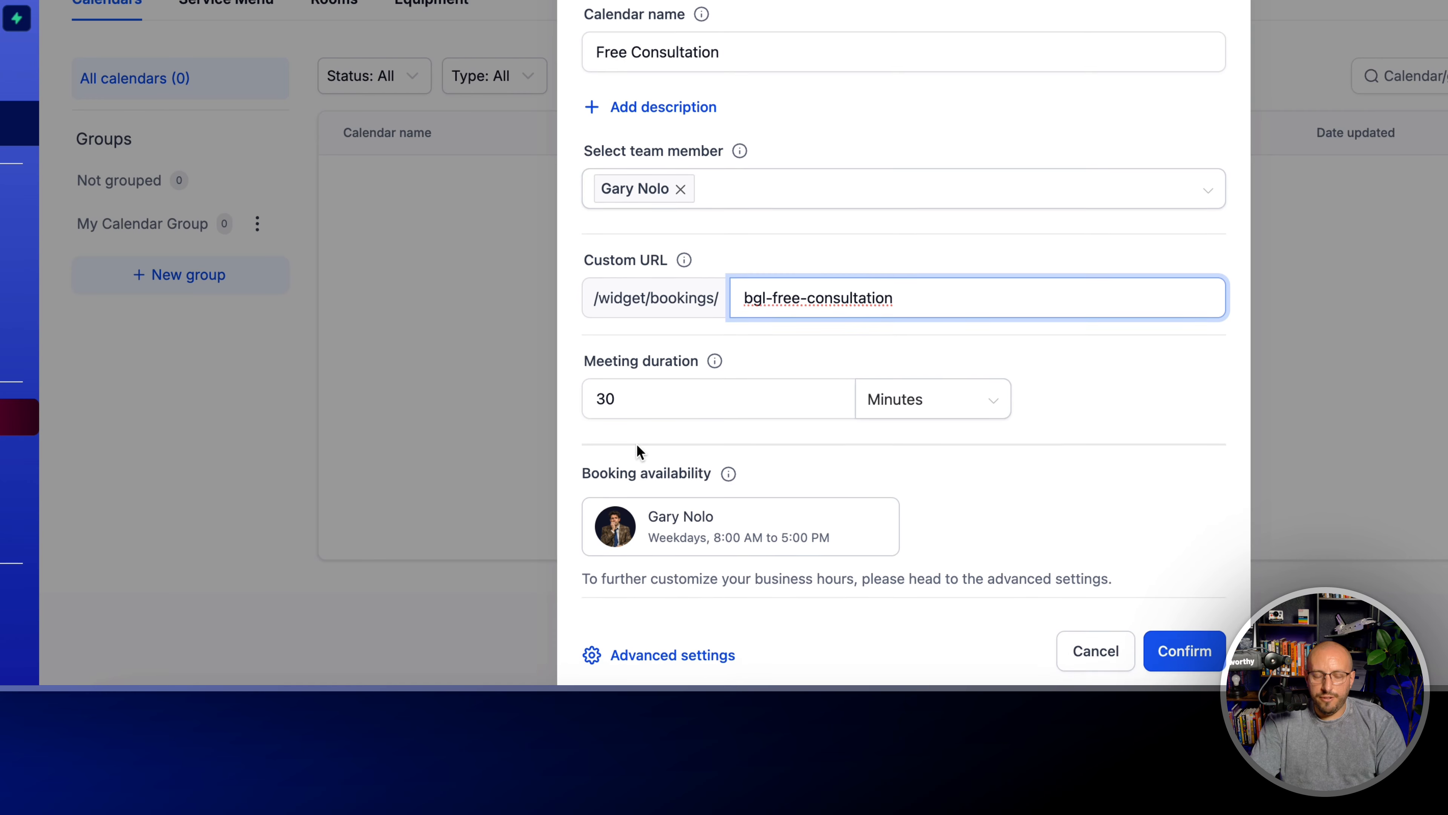
Step: Review the meeting duration and confirm the creation of the Free Consultation calendar
scroll(637, 453, down, 1)
click(808, 406)
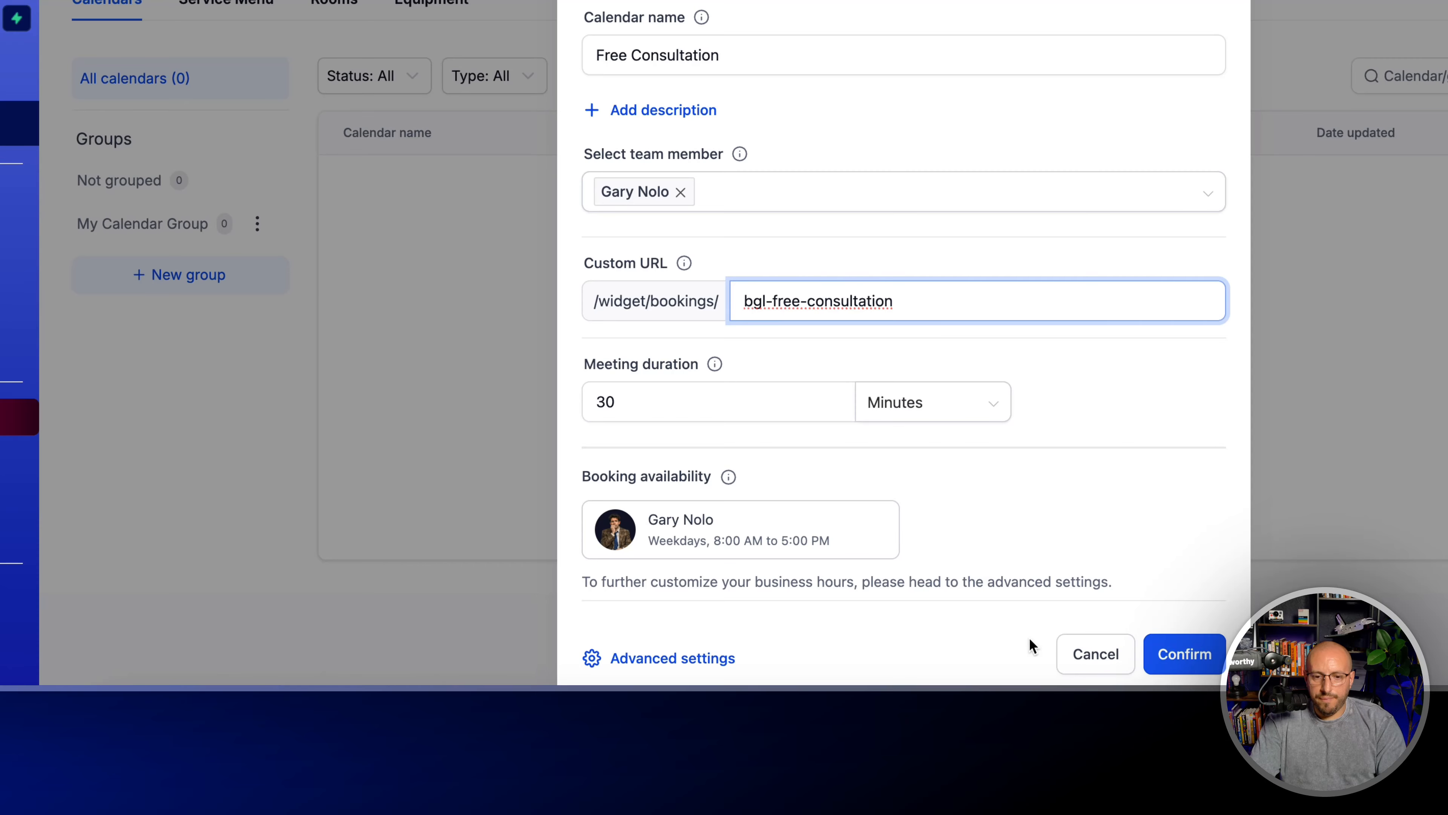
click(1213, 659)
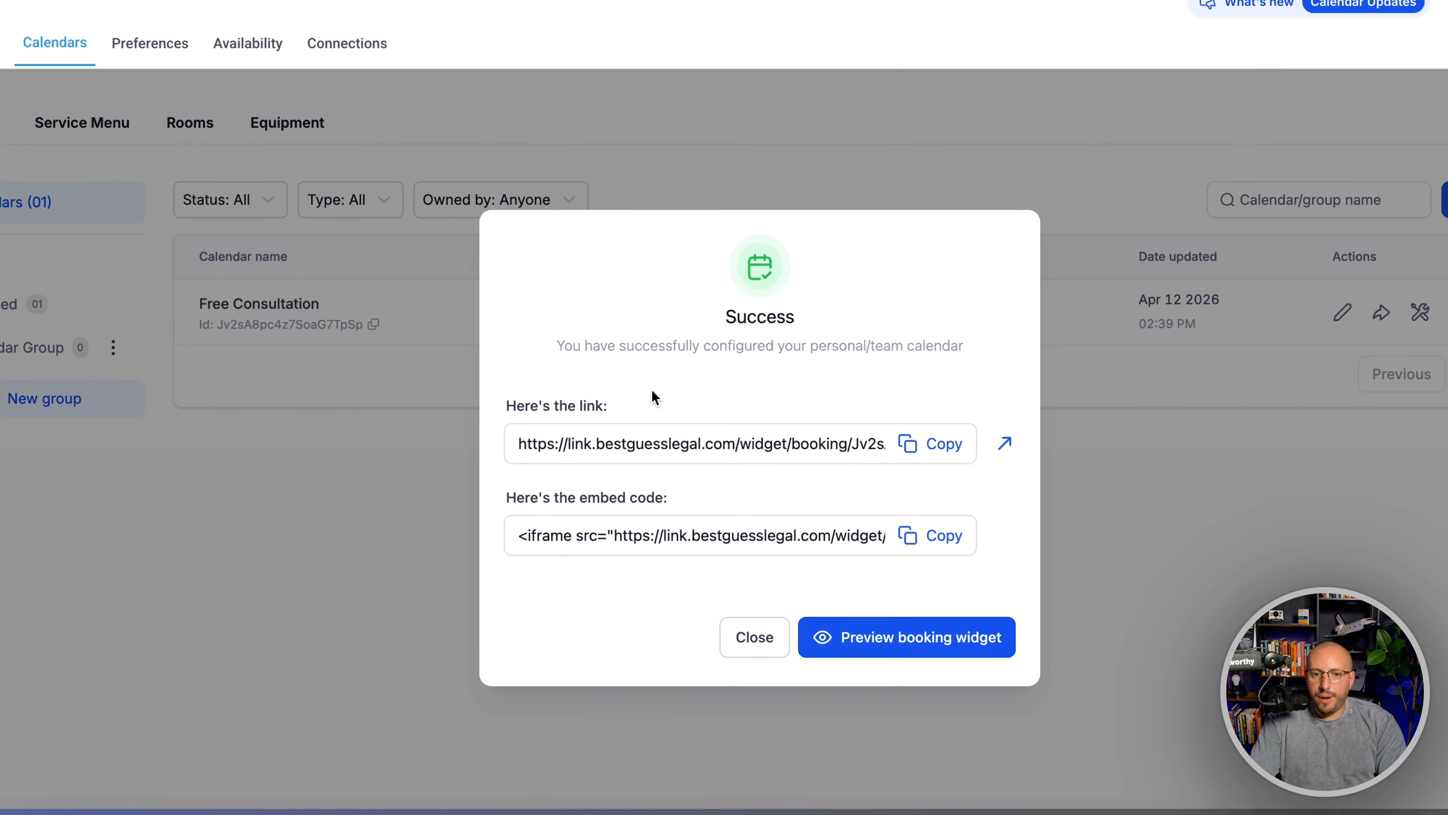
Step: Examine the domain part of the generated booking link and open the link
drag(568, 444, 678, 440)
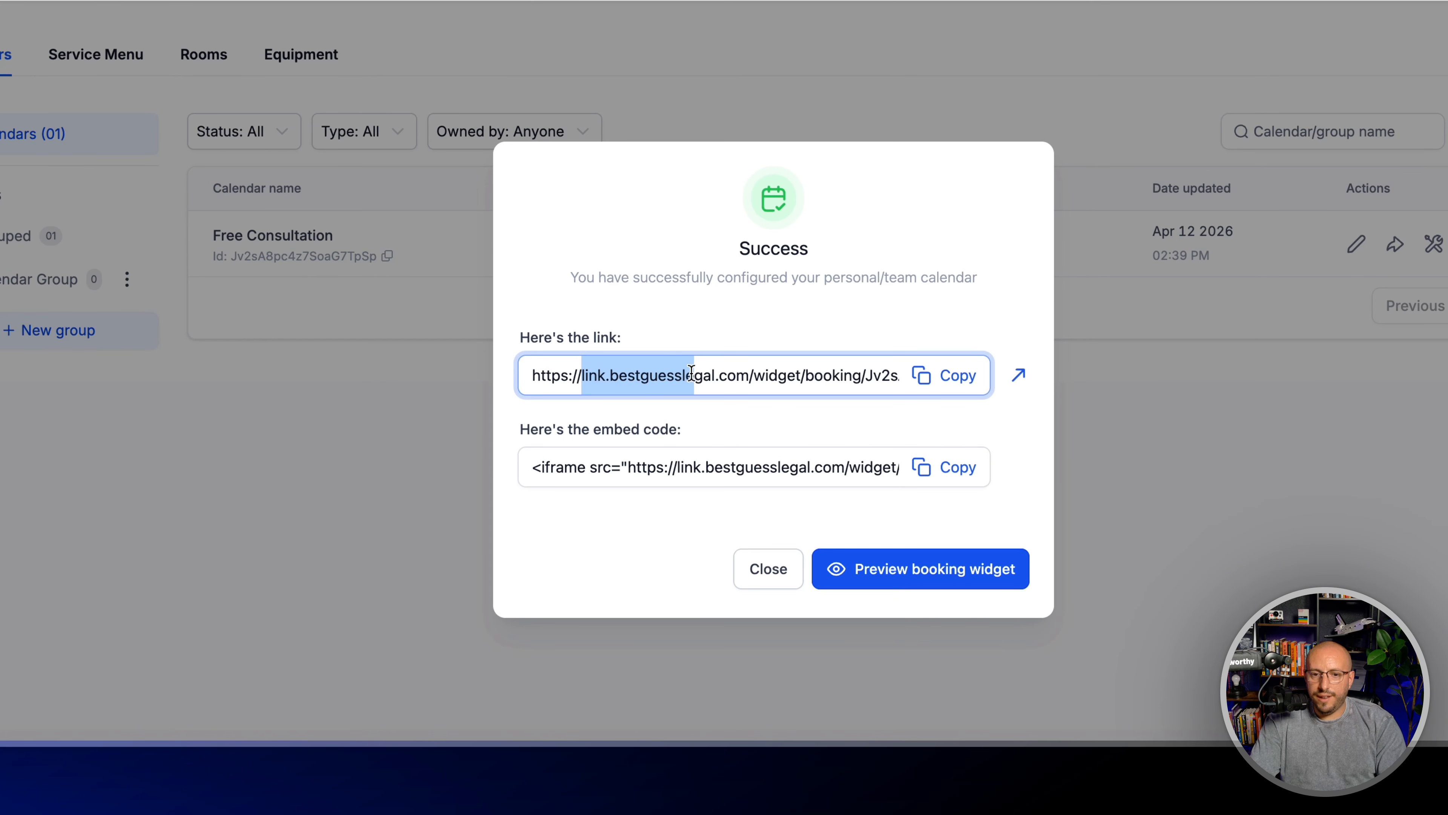
drag(691, 374, 747, 373)
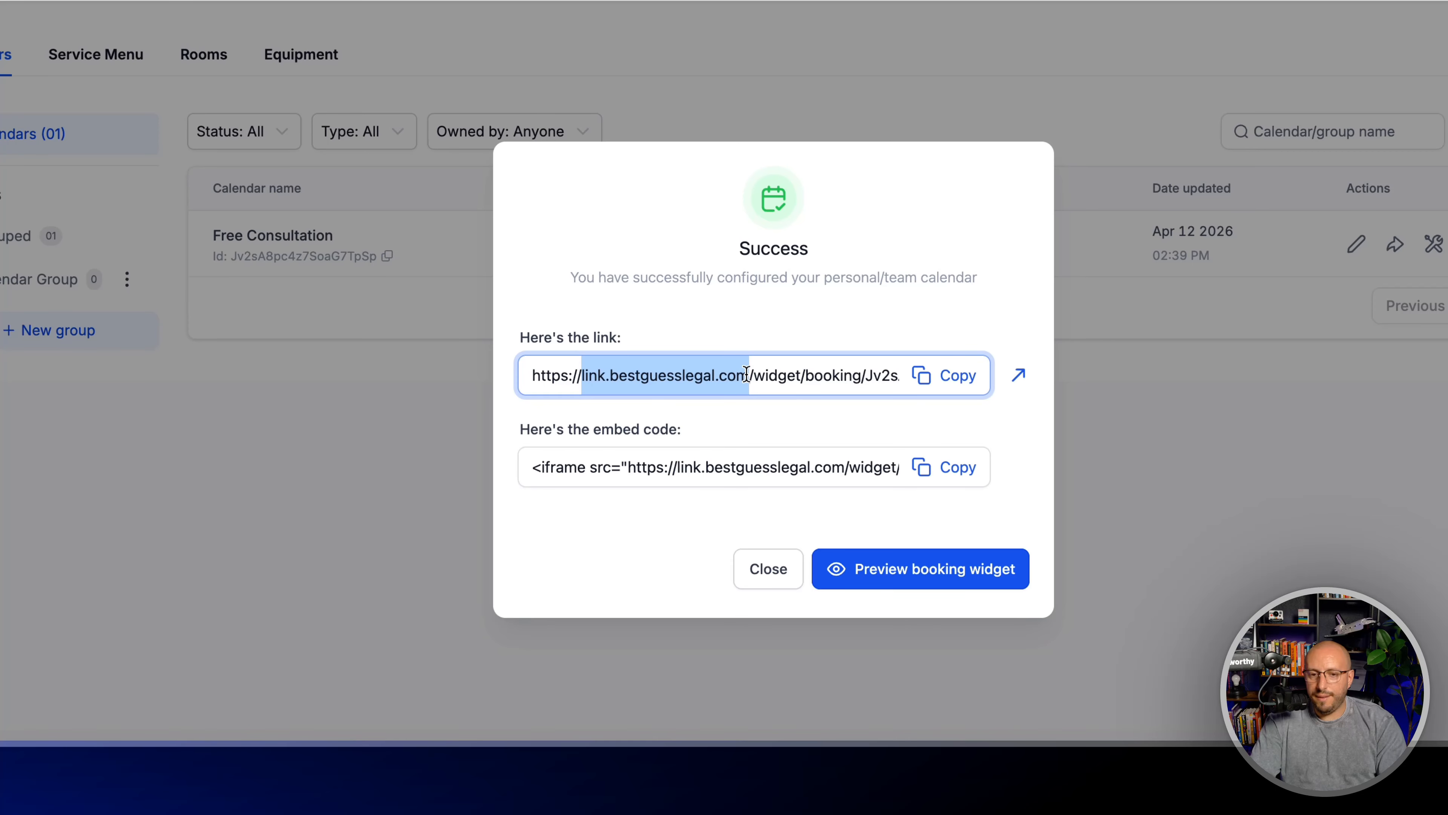
click(616, 379)
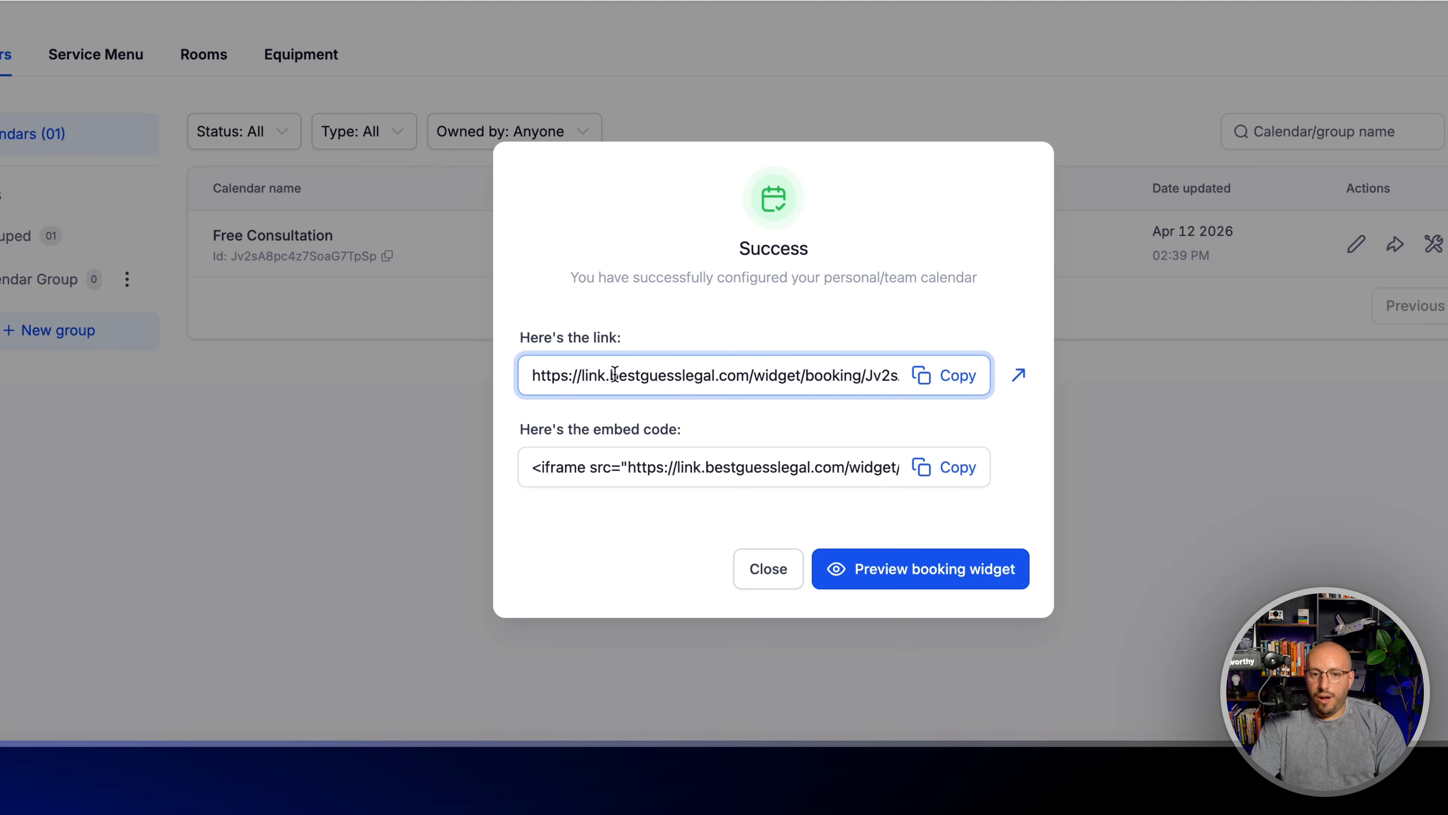
drag(615, 374, 750, 375)
click(596, 371)
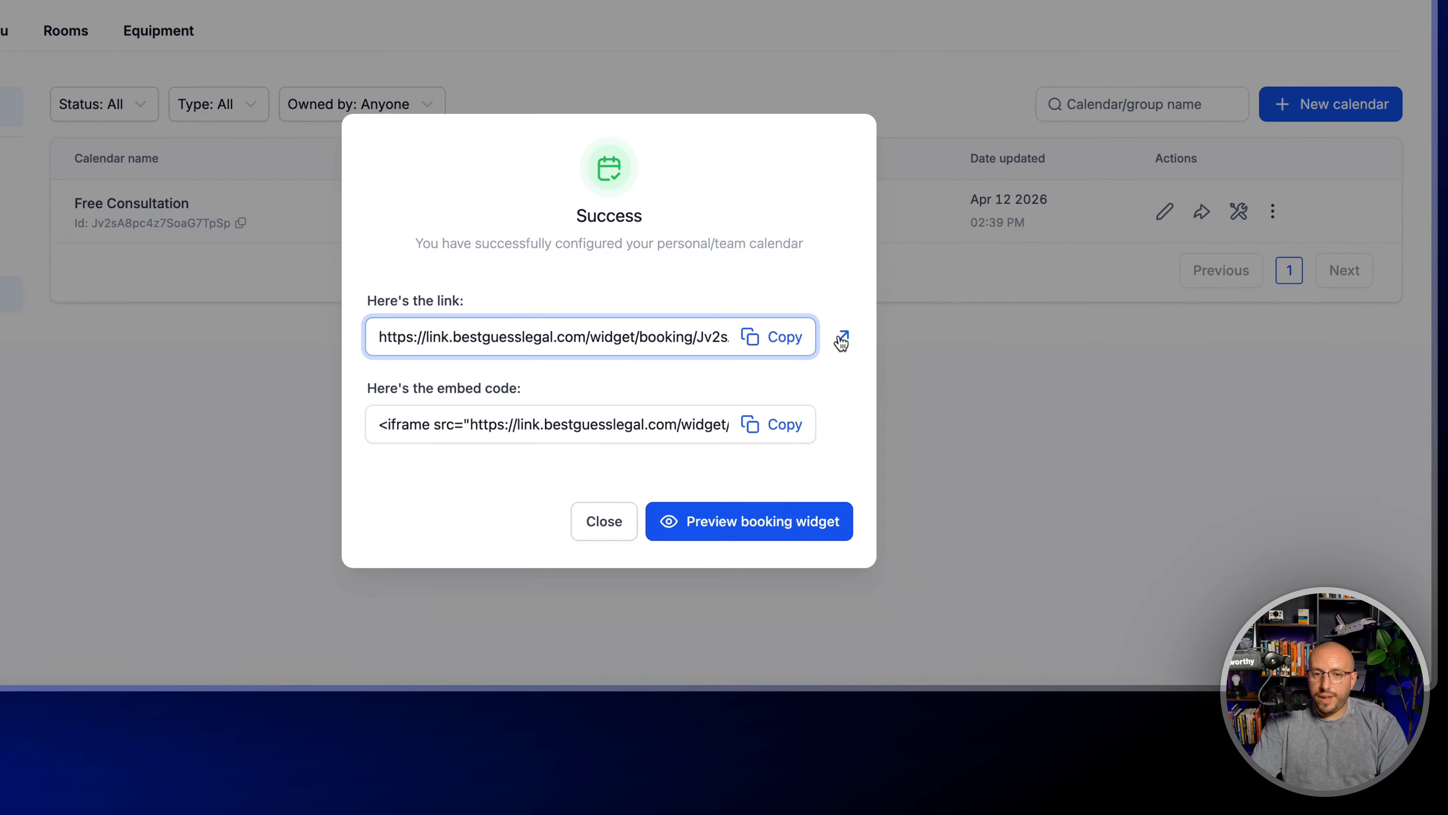
click(964, 441)
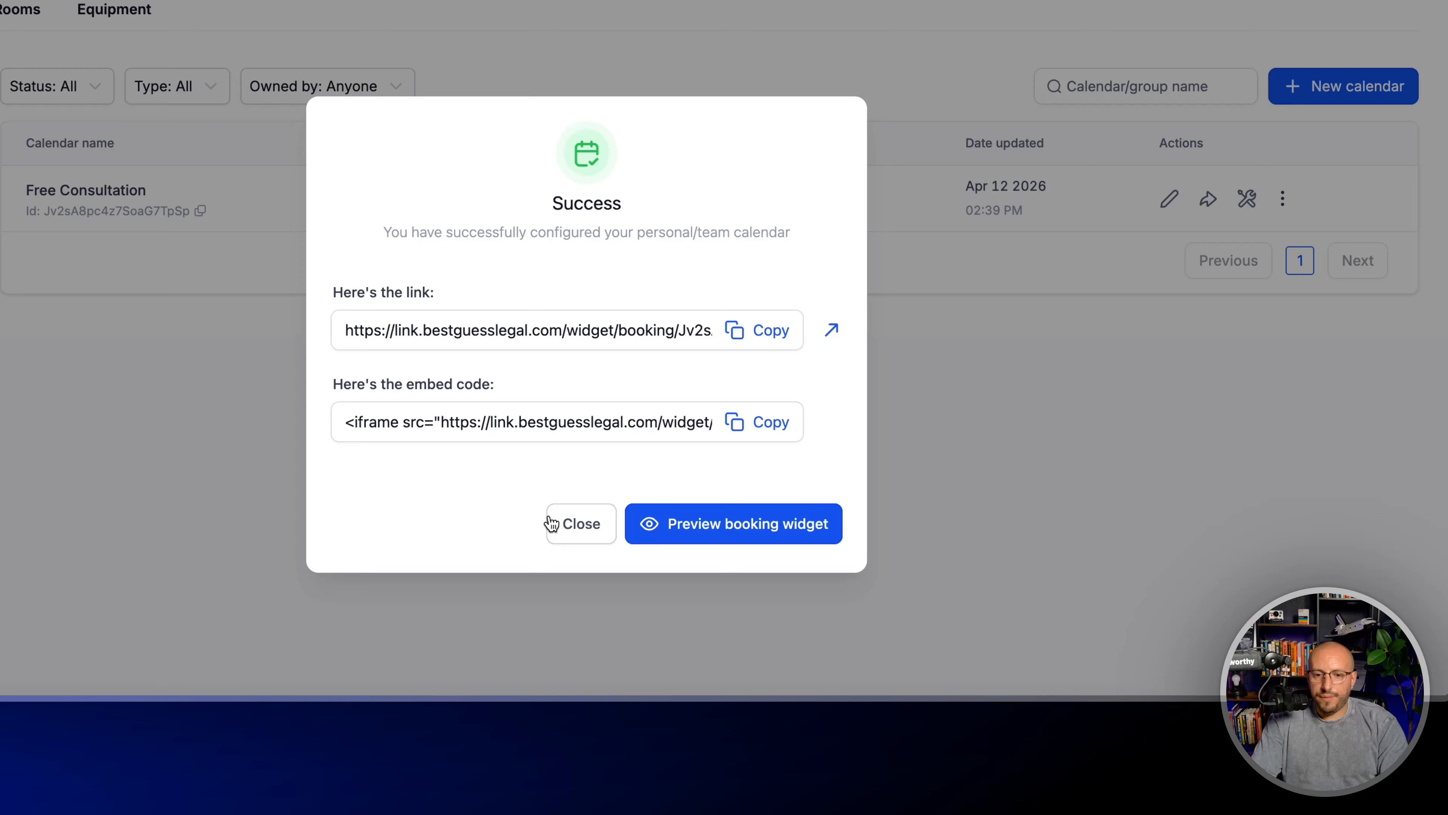
Step: Close the success dialog and go through the four-part tour of the calendar actions to its end
click(1156, 789)
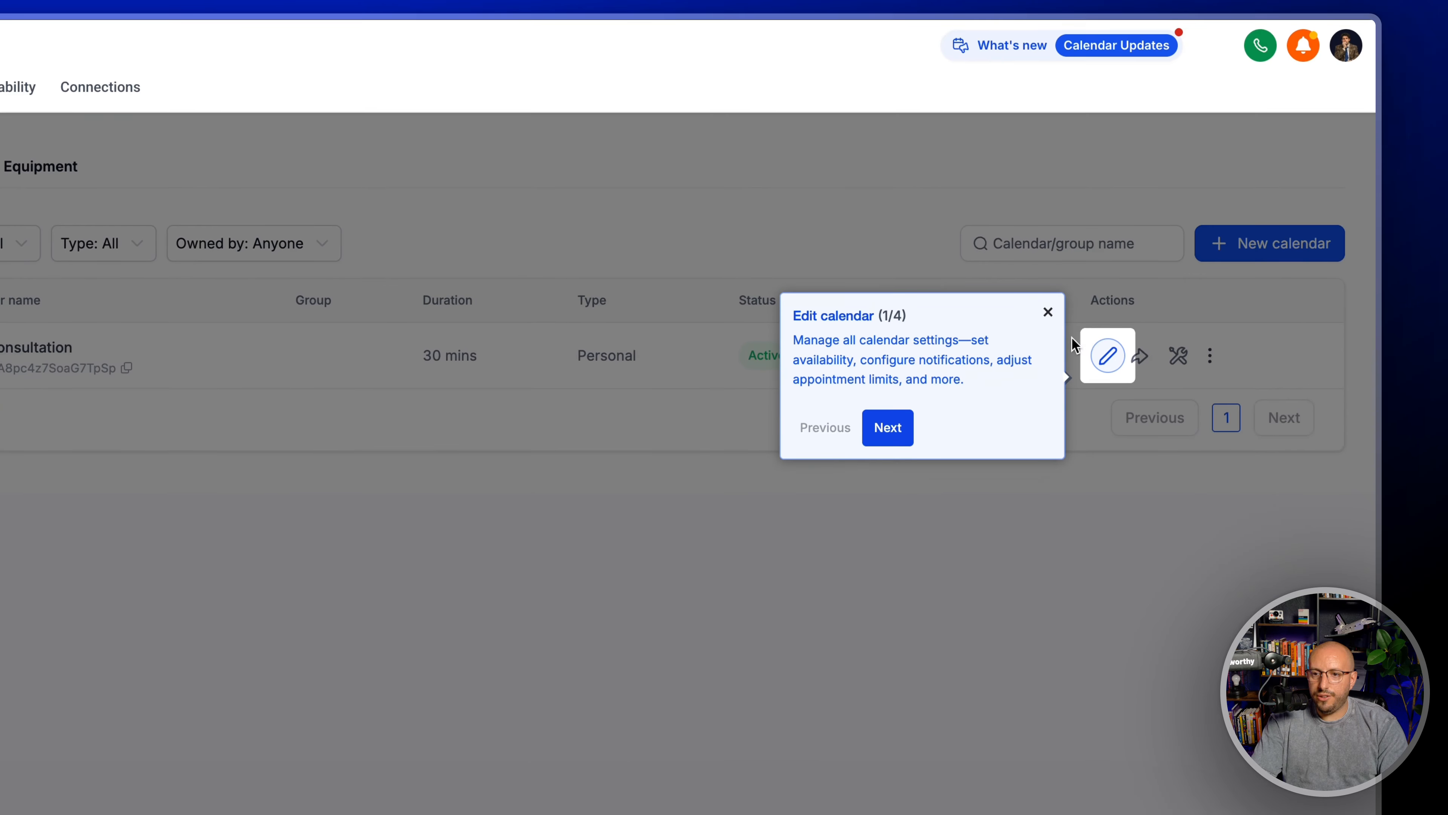
click(888, 537)
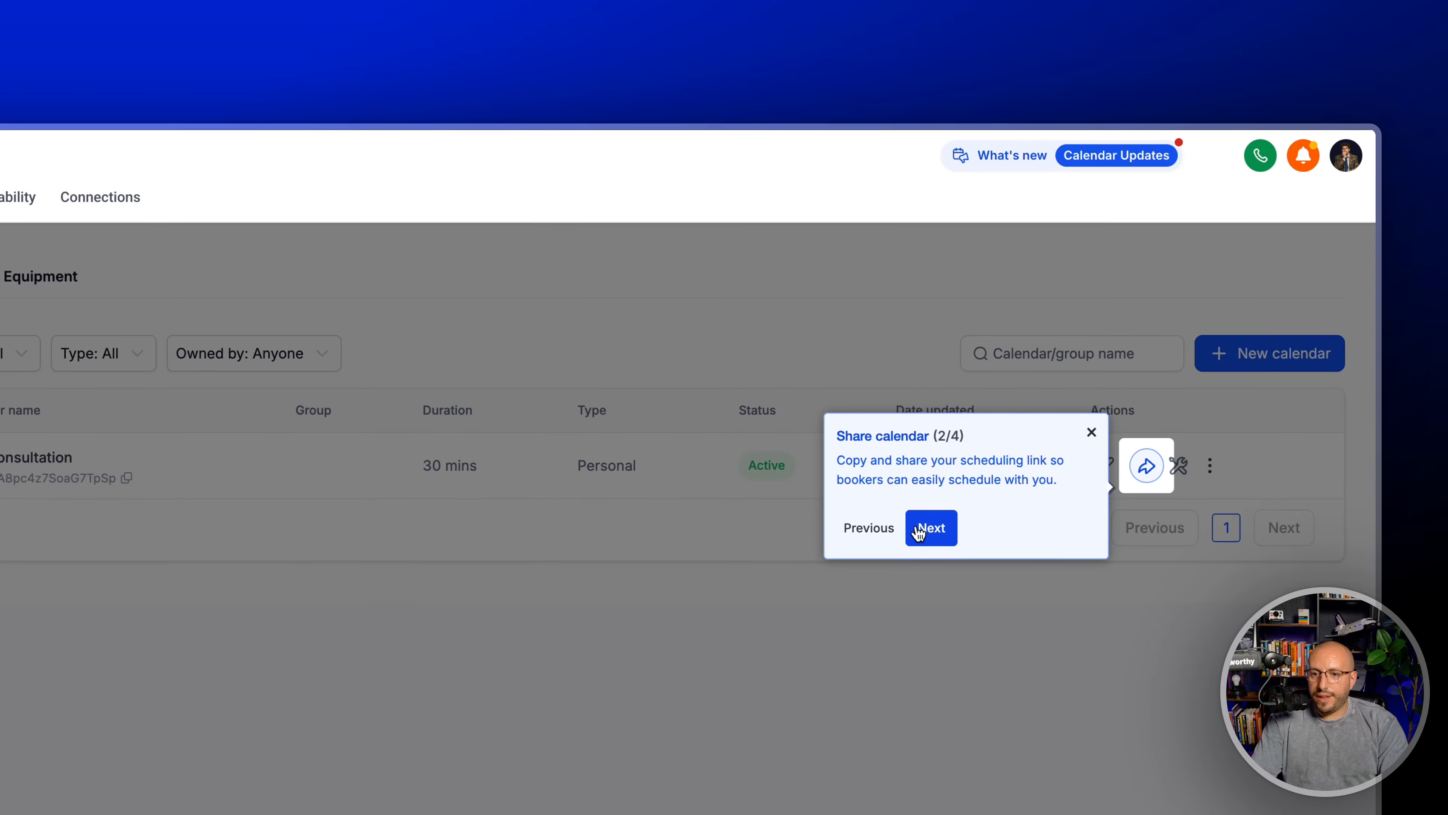
click(938, 525)
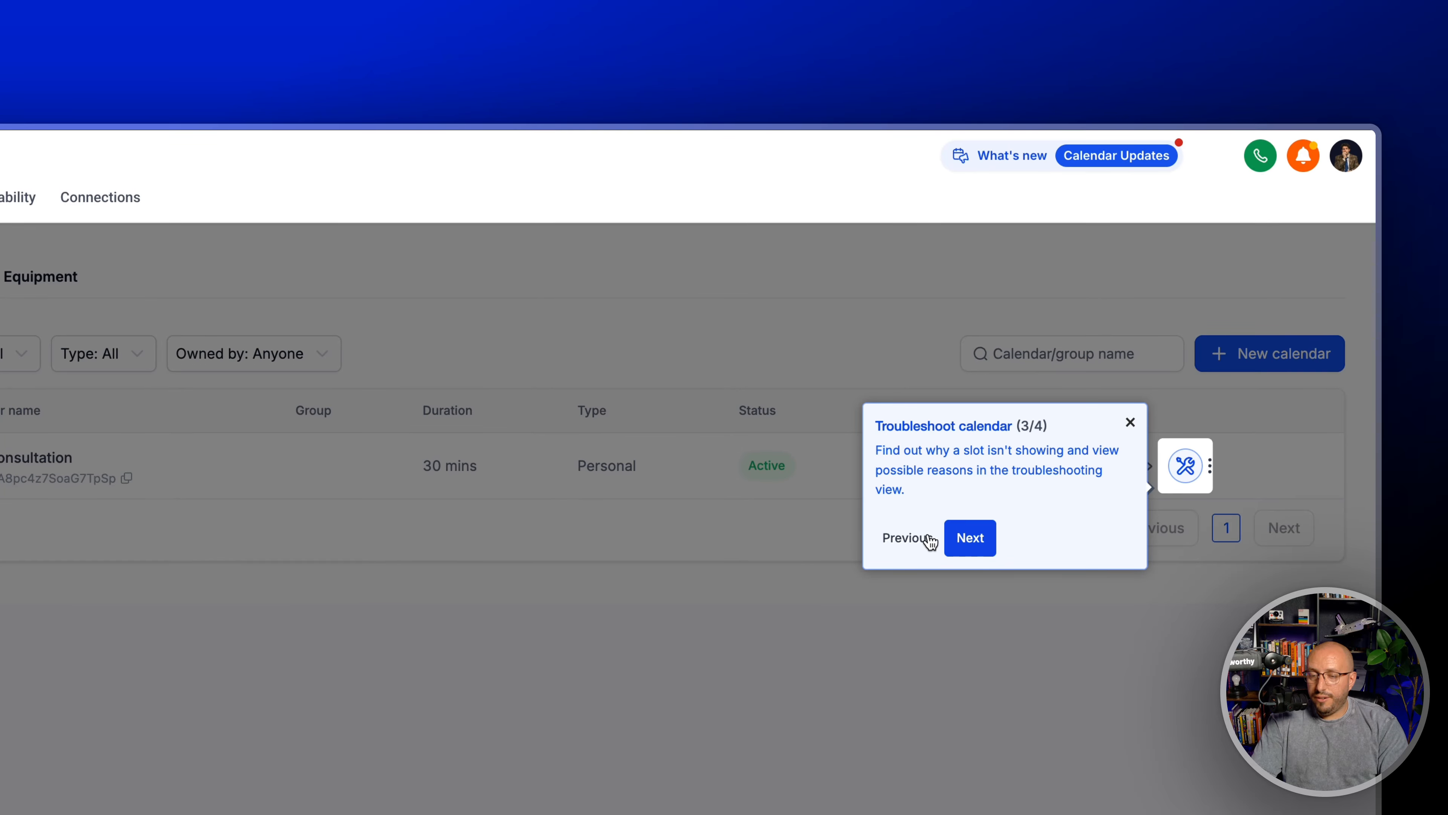
click(976, 537)
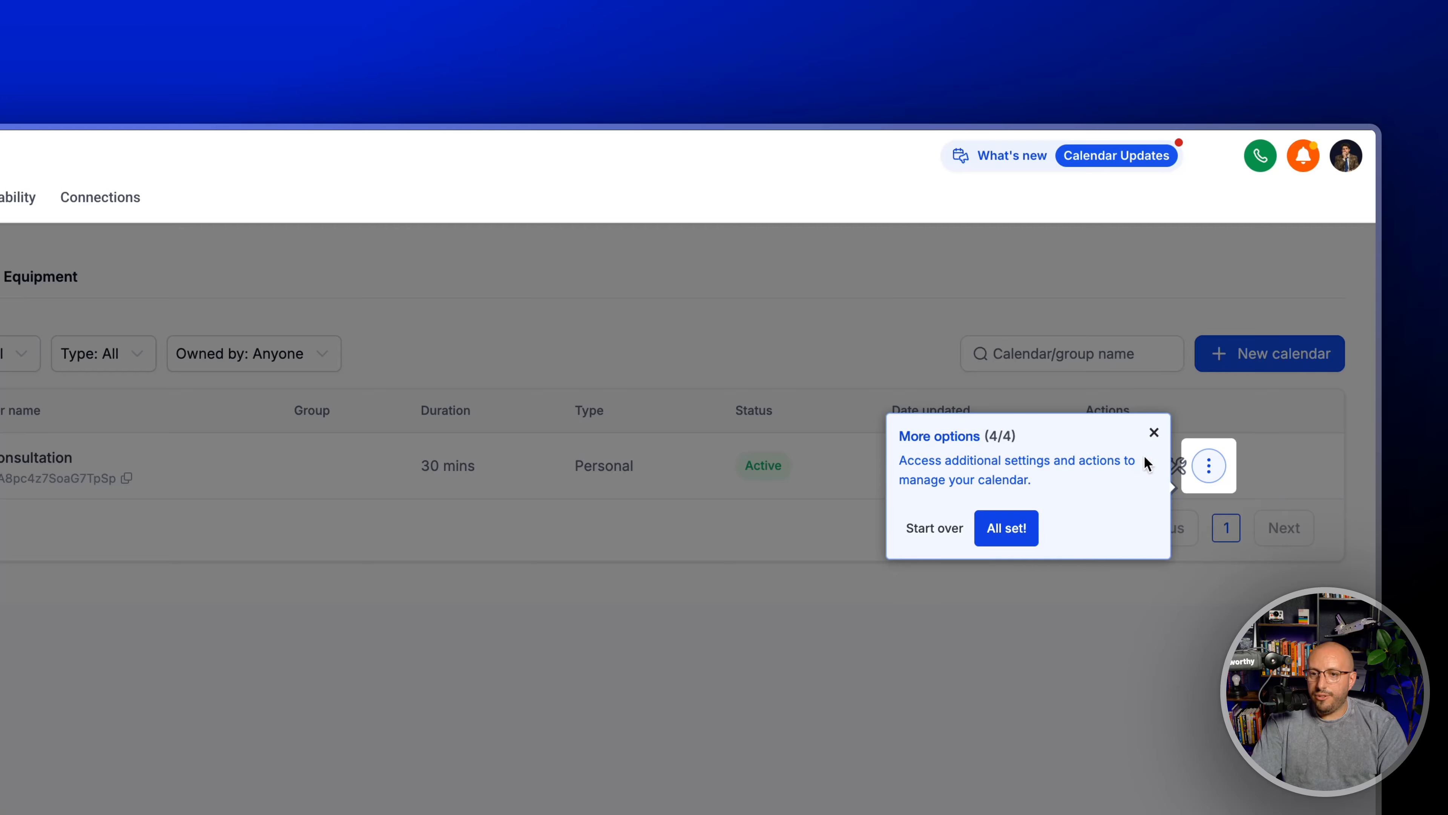
click(1007, 528)
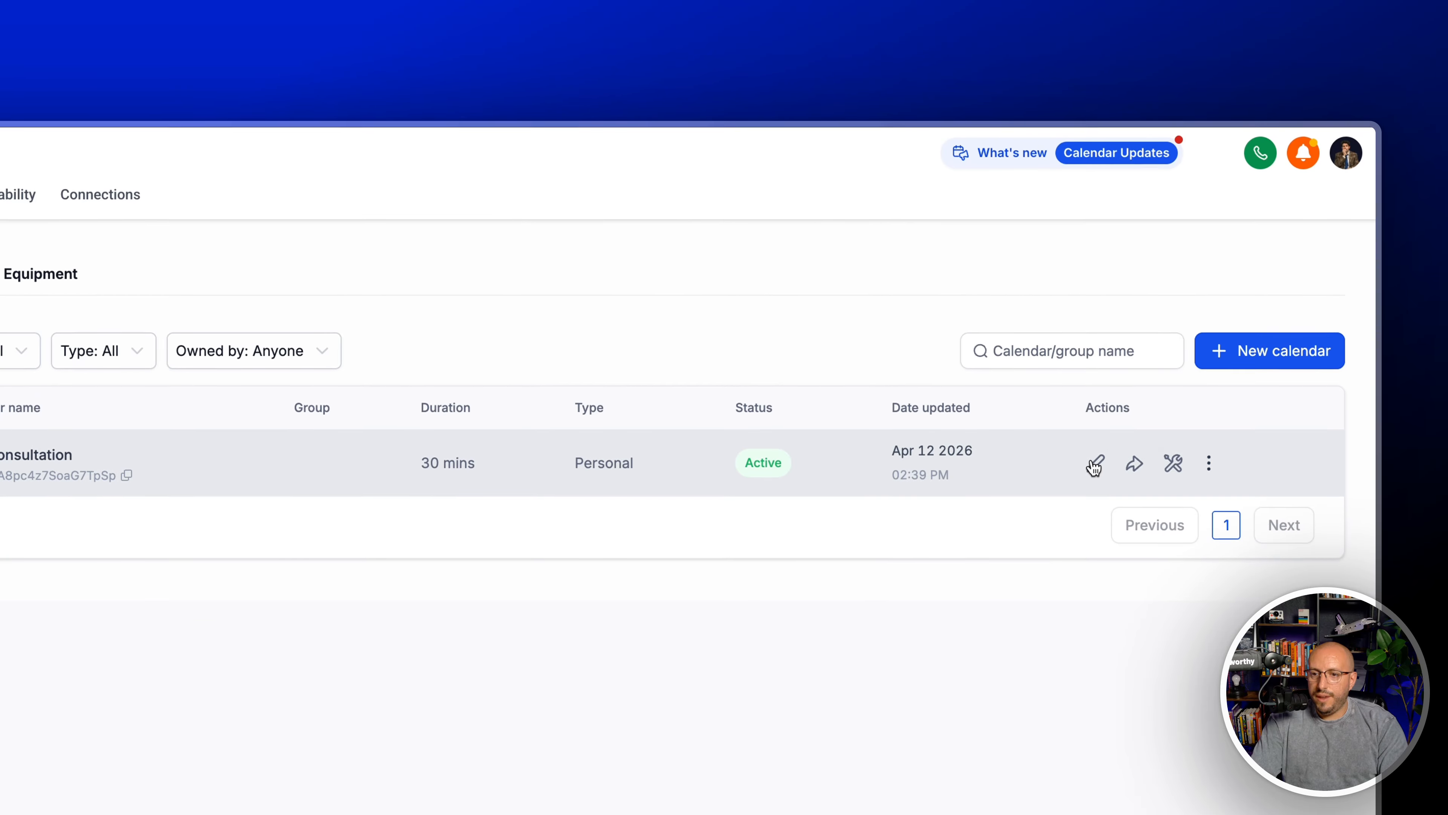
Step: Edit the Free Consultation calendar and set its logo to the wide Best Guess Legal wordmark from the media storage's Brand Boards folder
click(1096, 466)
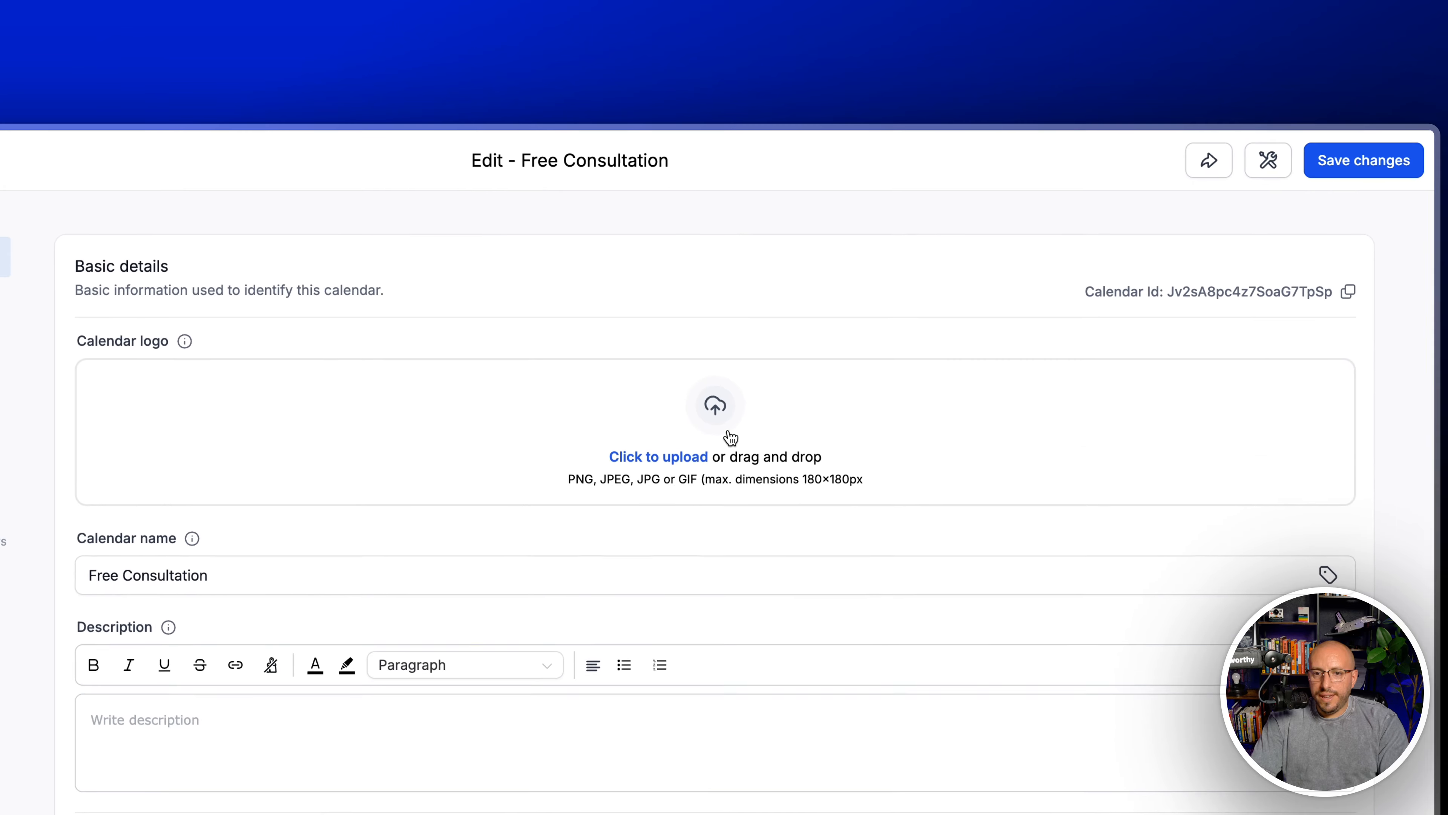
mouse_move(916, 351)
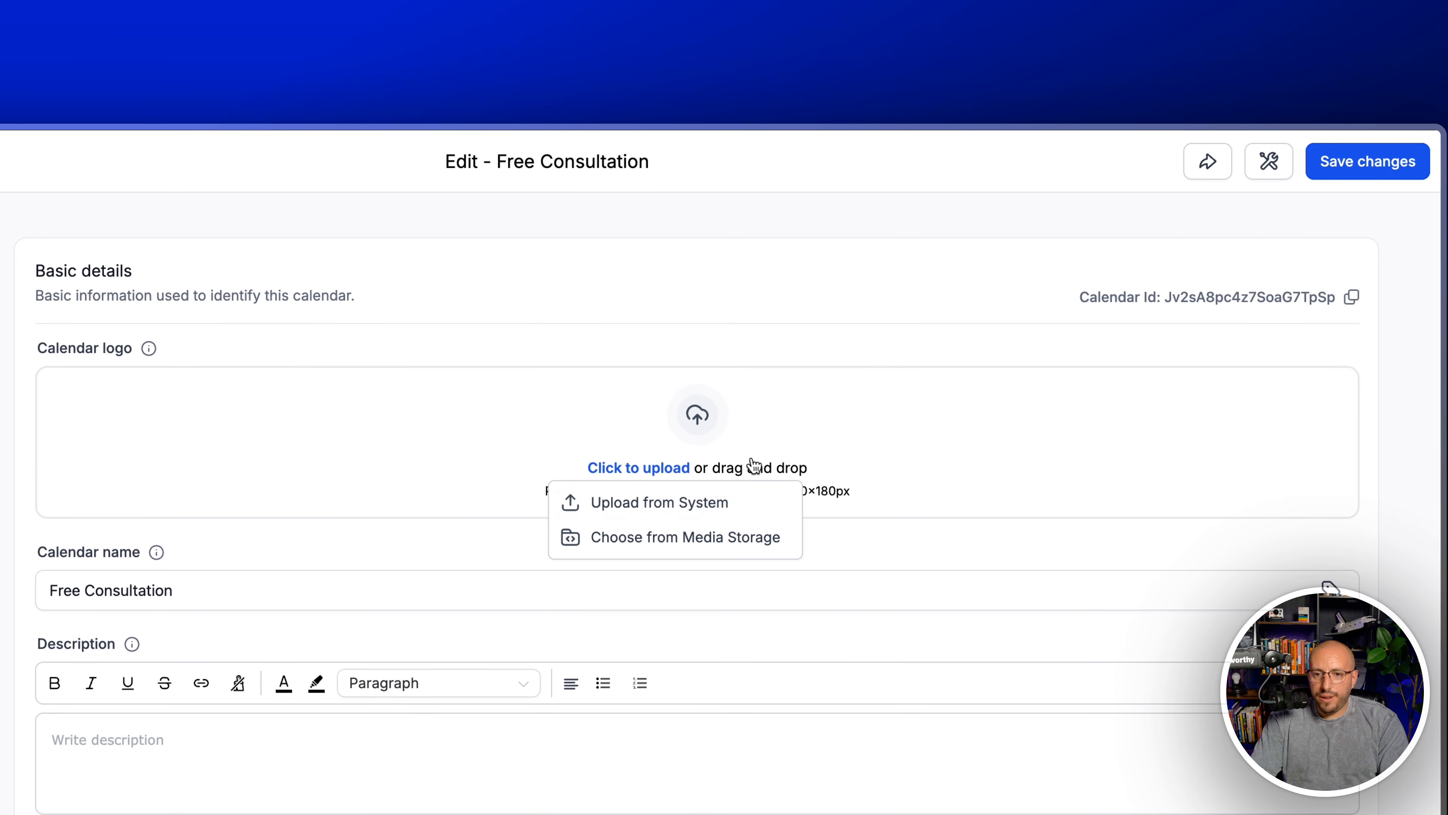
click(713, 539)
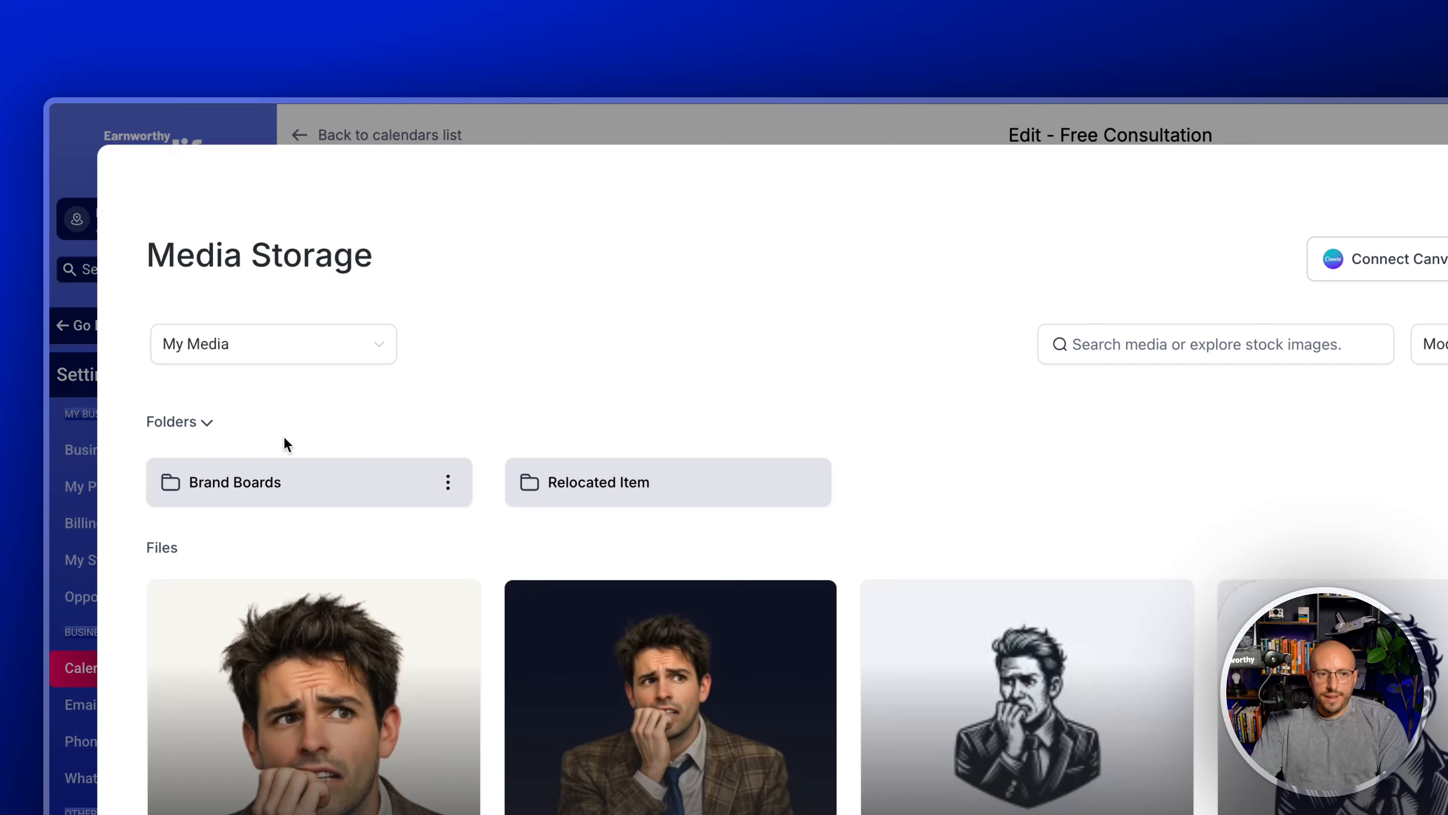
click(297, 480)
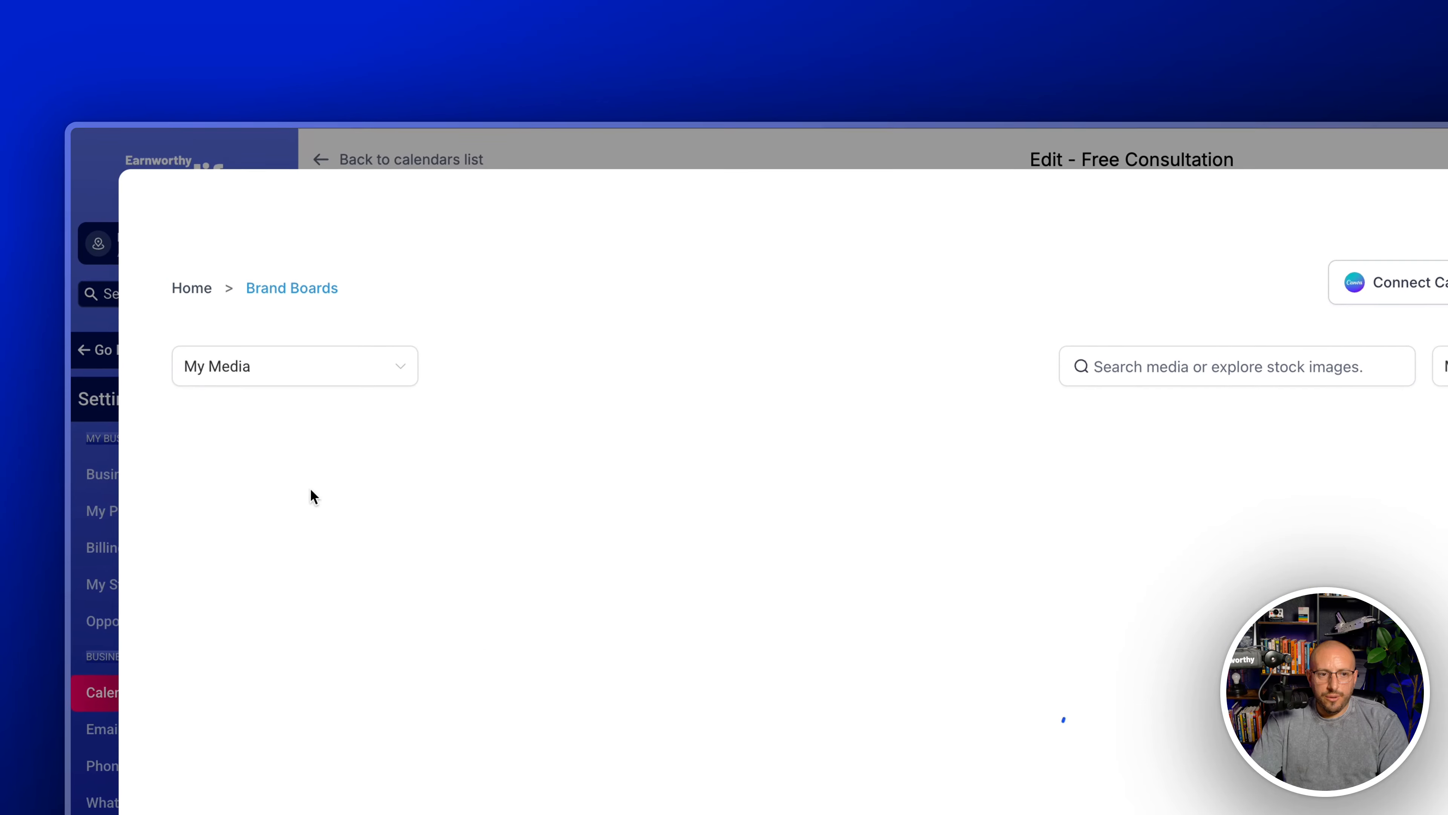
click(337, 502)
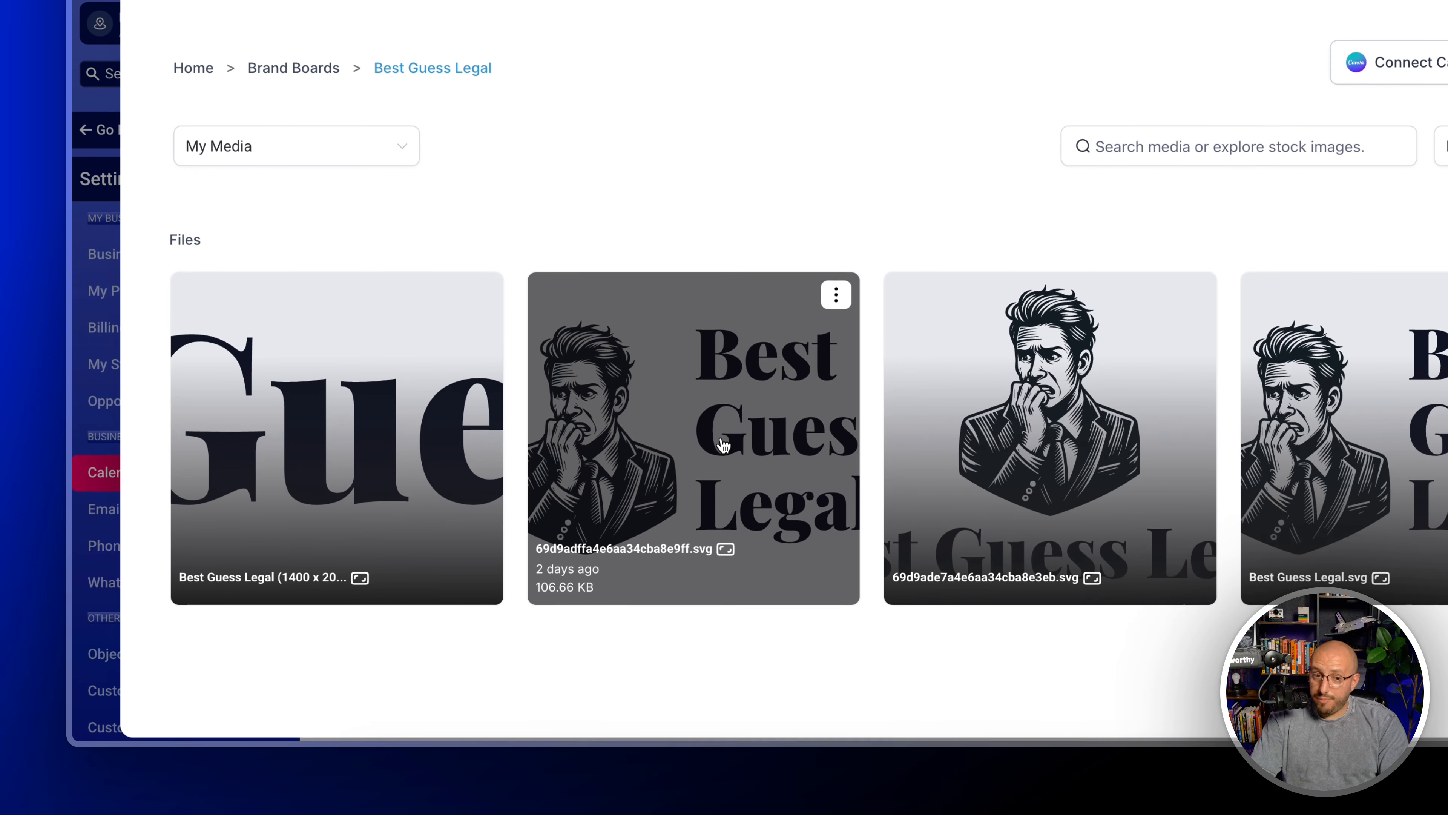
click(268, 414)
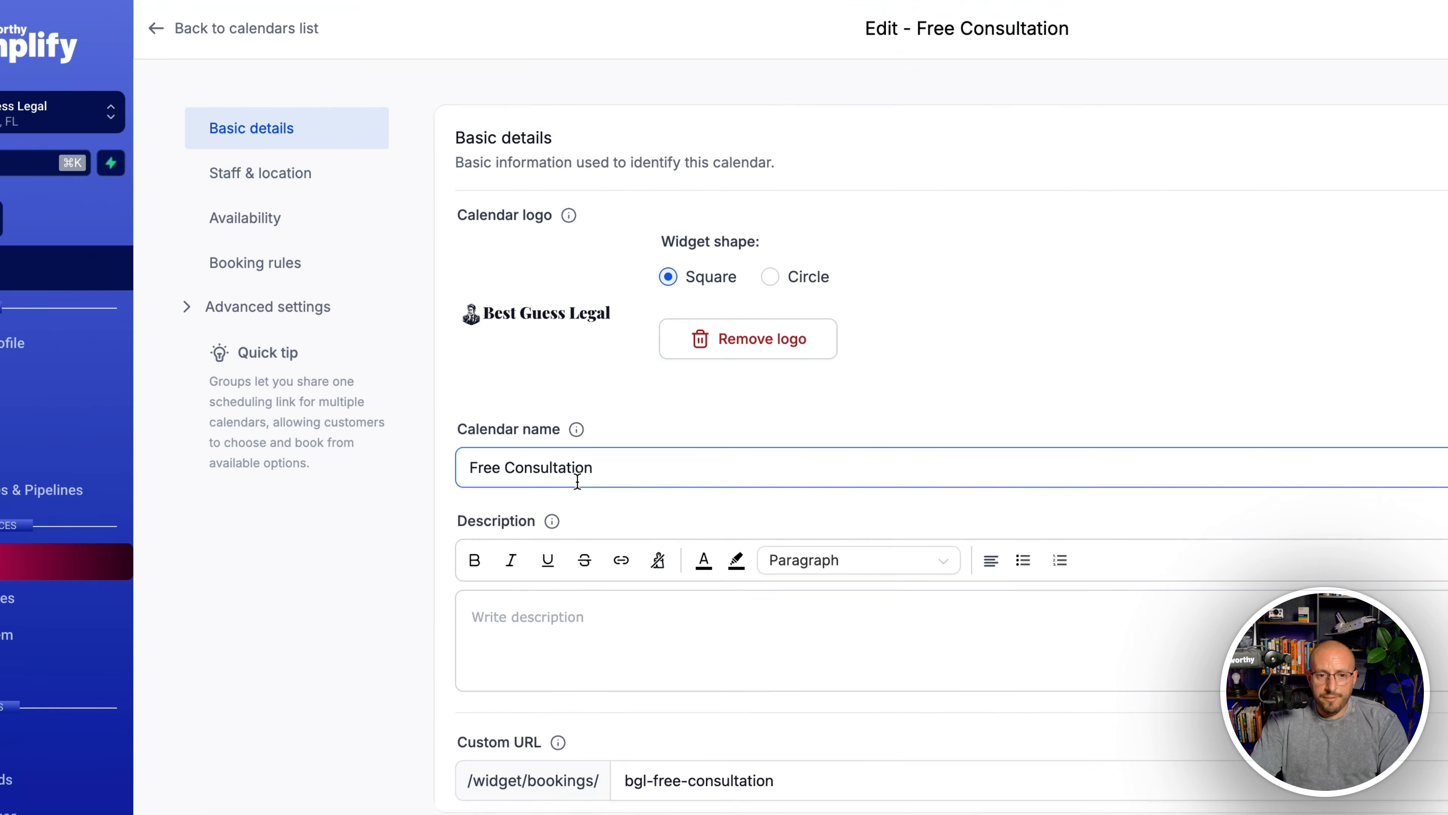
Step: Enter the description "30 minutes of free legal advice from two people who are pretty sure they passed the bar but can't find the certificate."
scroll(741, 582, down, 2)
click(632, 558)
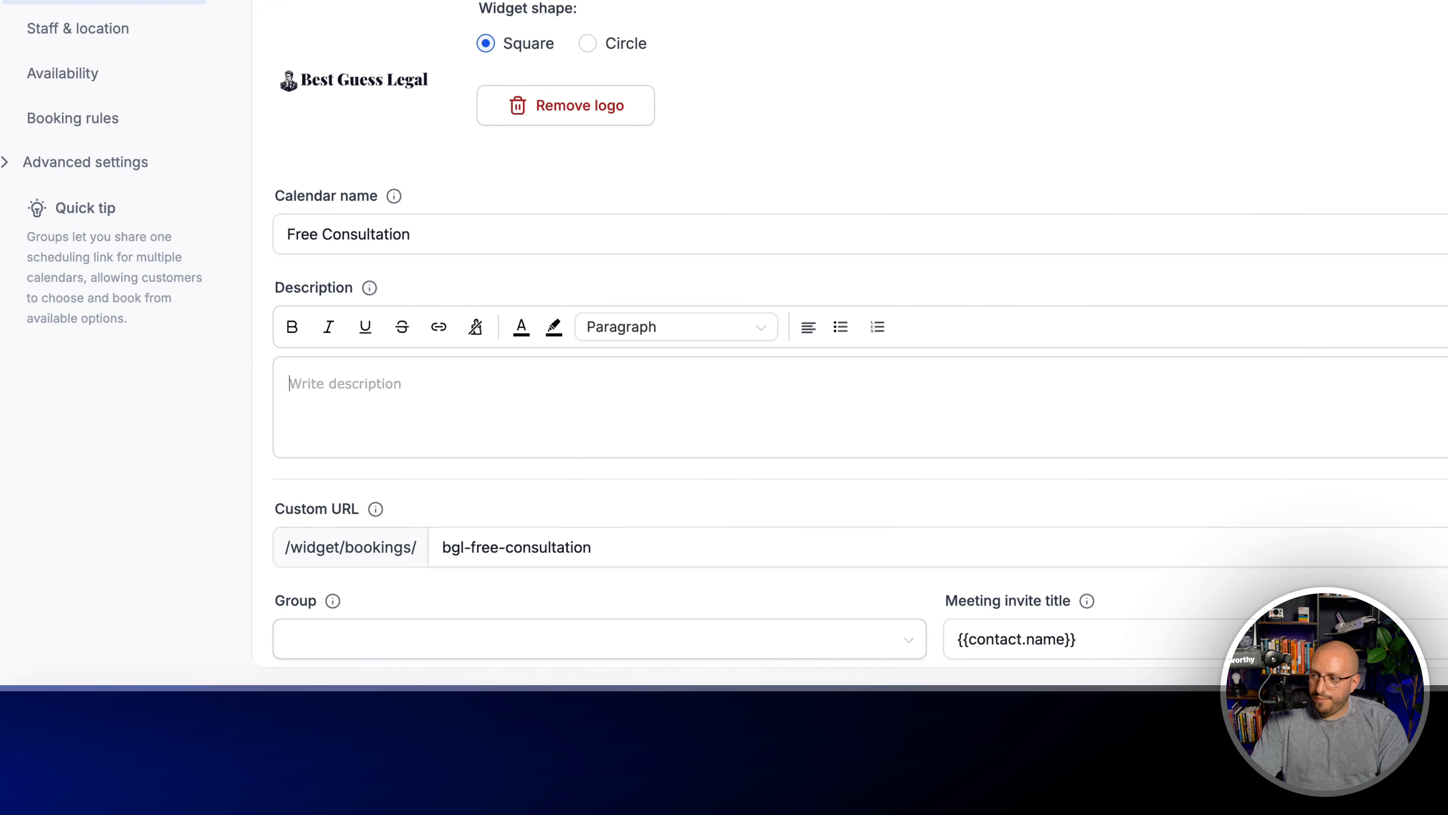
text(30 minutes of free legal advice from two people who are pretty sure they passed the bar but can't find the certificate.)
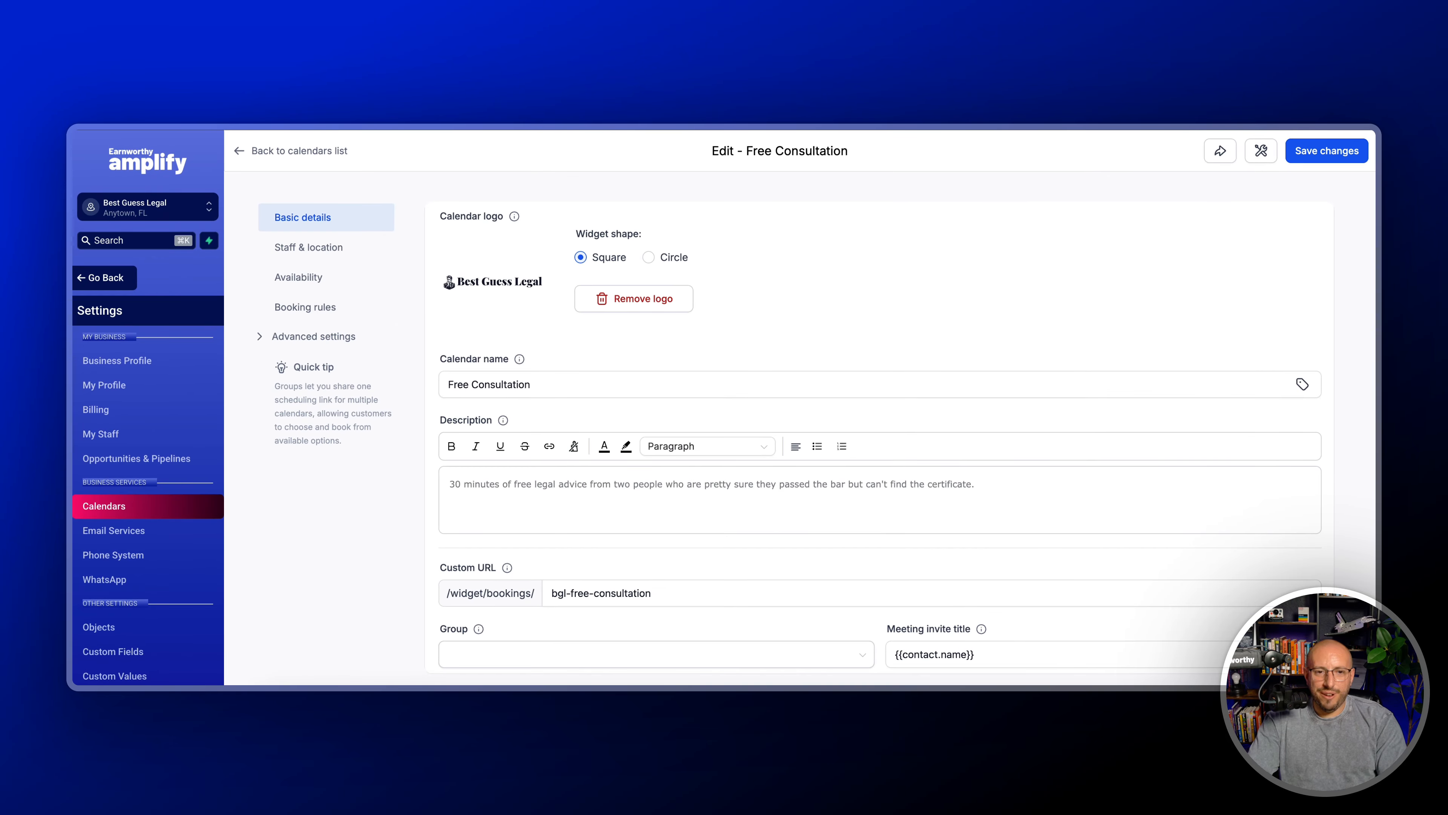
Step: Extend the meeting invite title with the appointment's assigned user name so it reads "{{contact.name}} | {{appointment.user.name}}"
scroll(537, 353, down, 3)
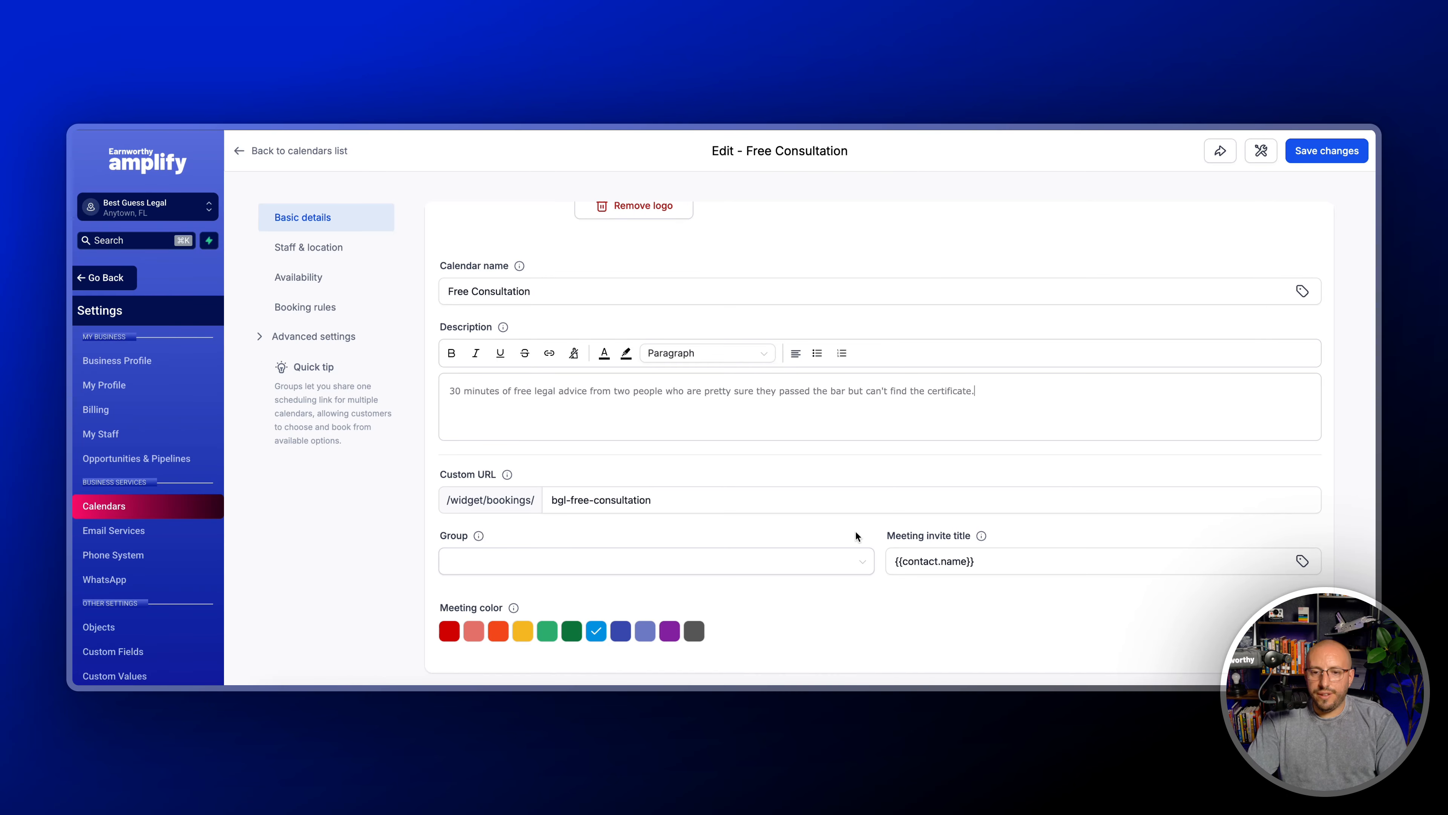
click(1003, 565)
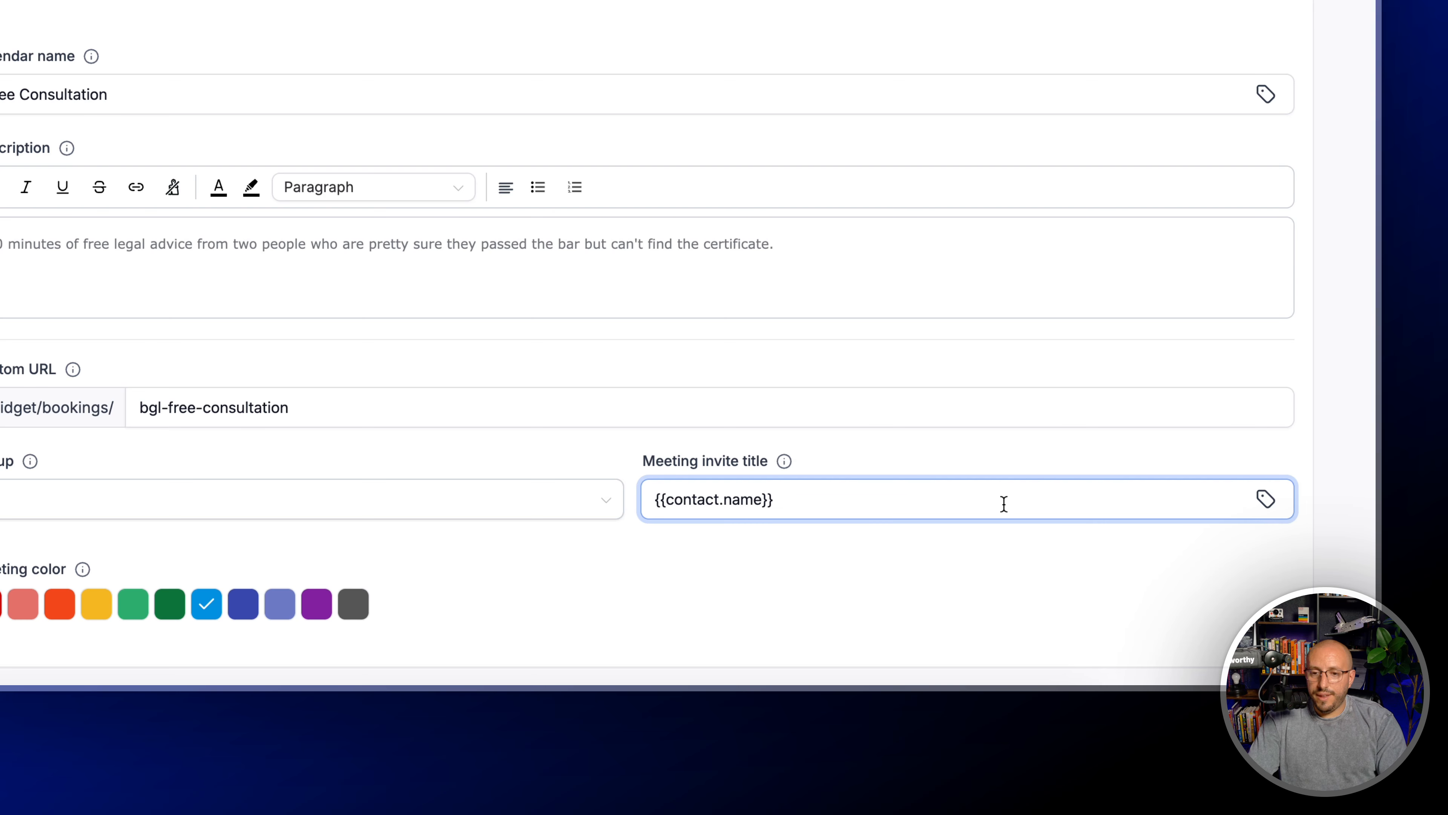
click(1267, 498)
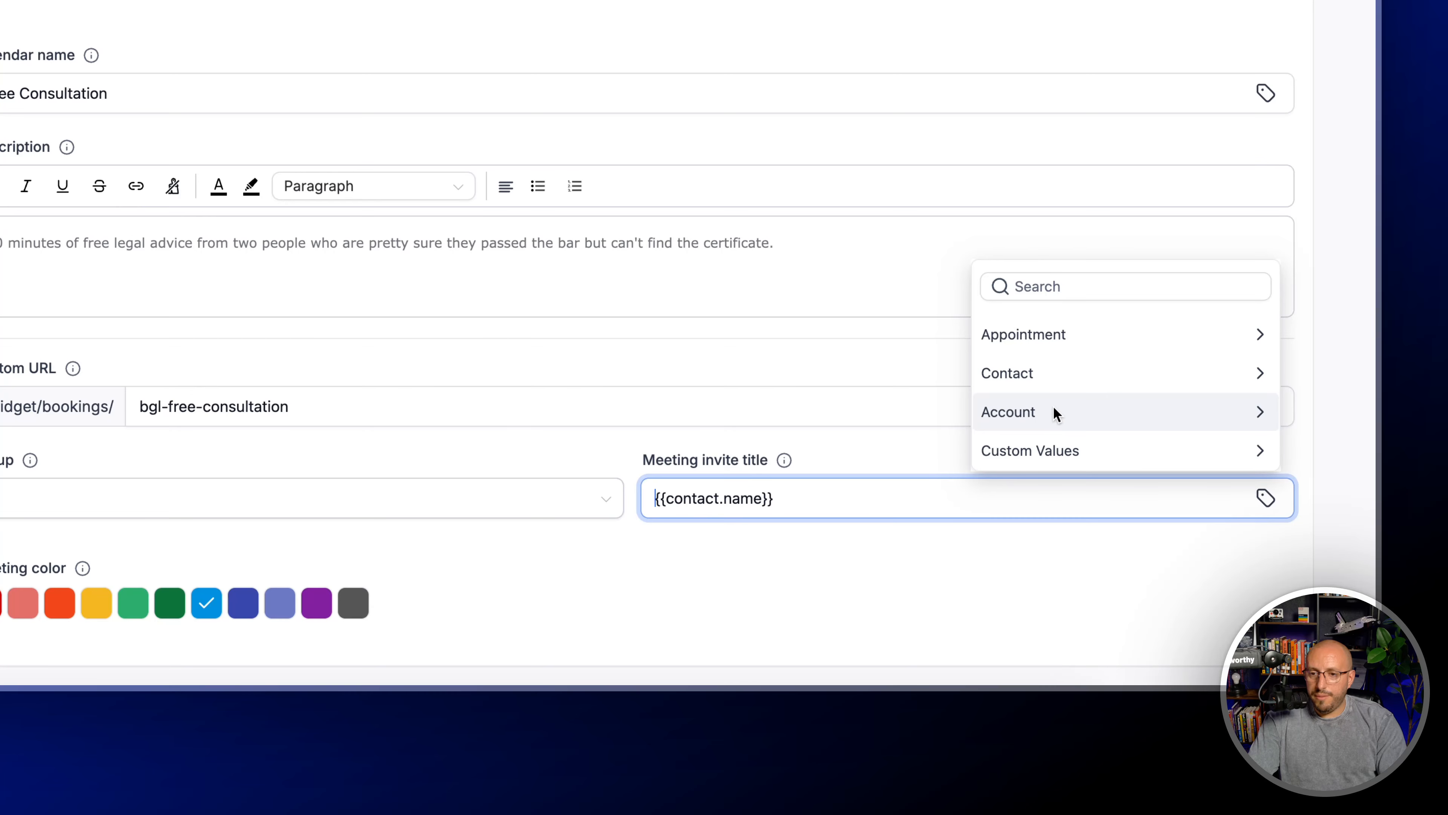
click(1061, 334)
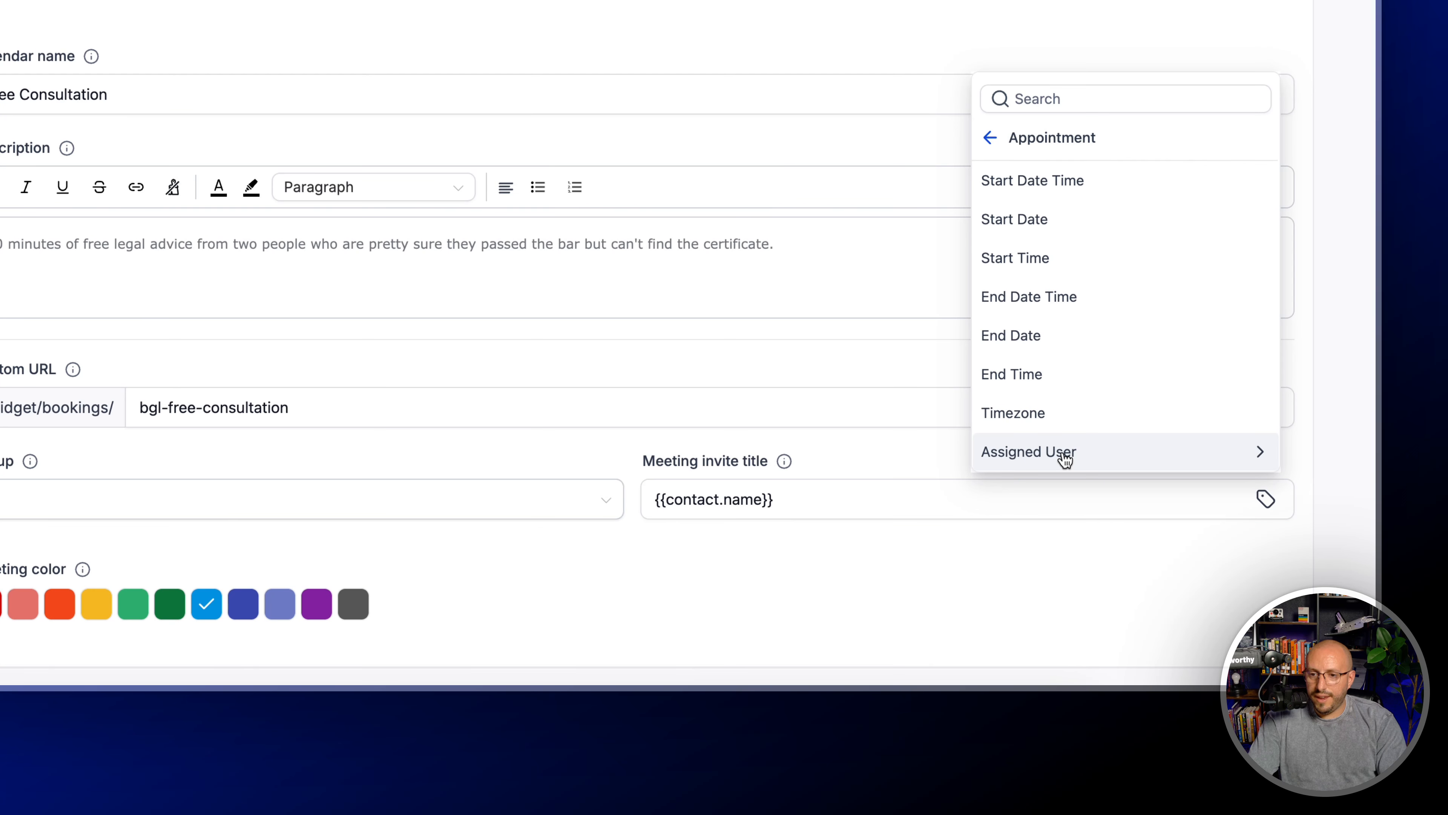
click(1066, 454)
click(1038, 259)
click(778, 495)
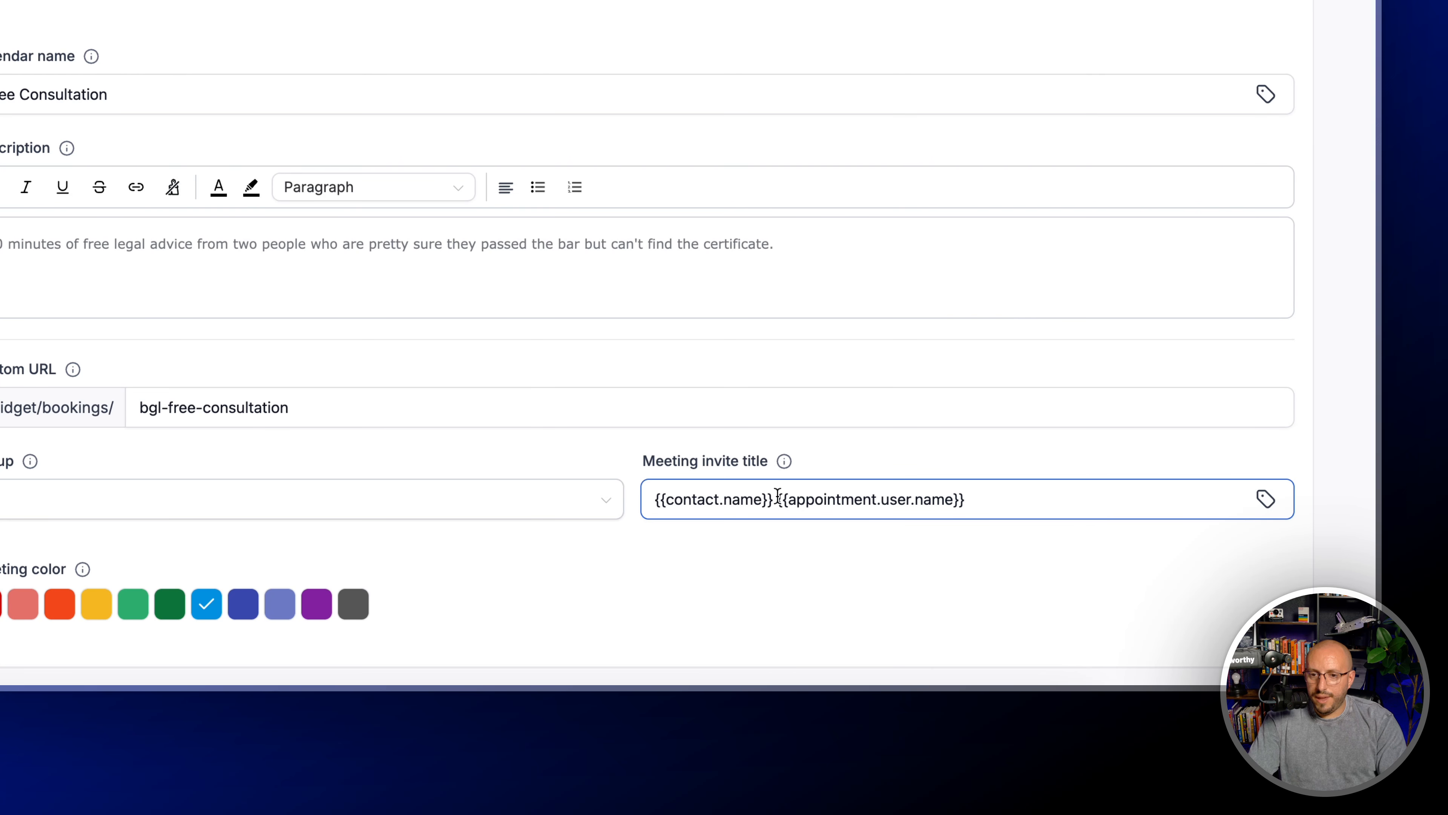
click(779, 495)
text(|)
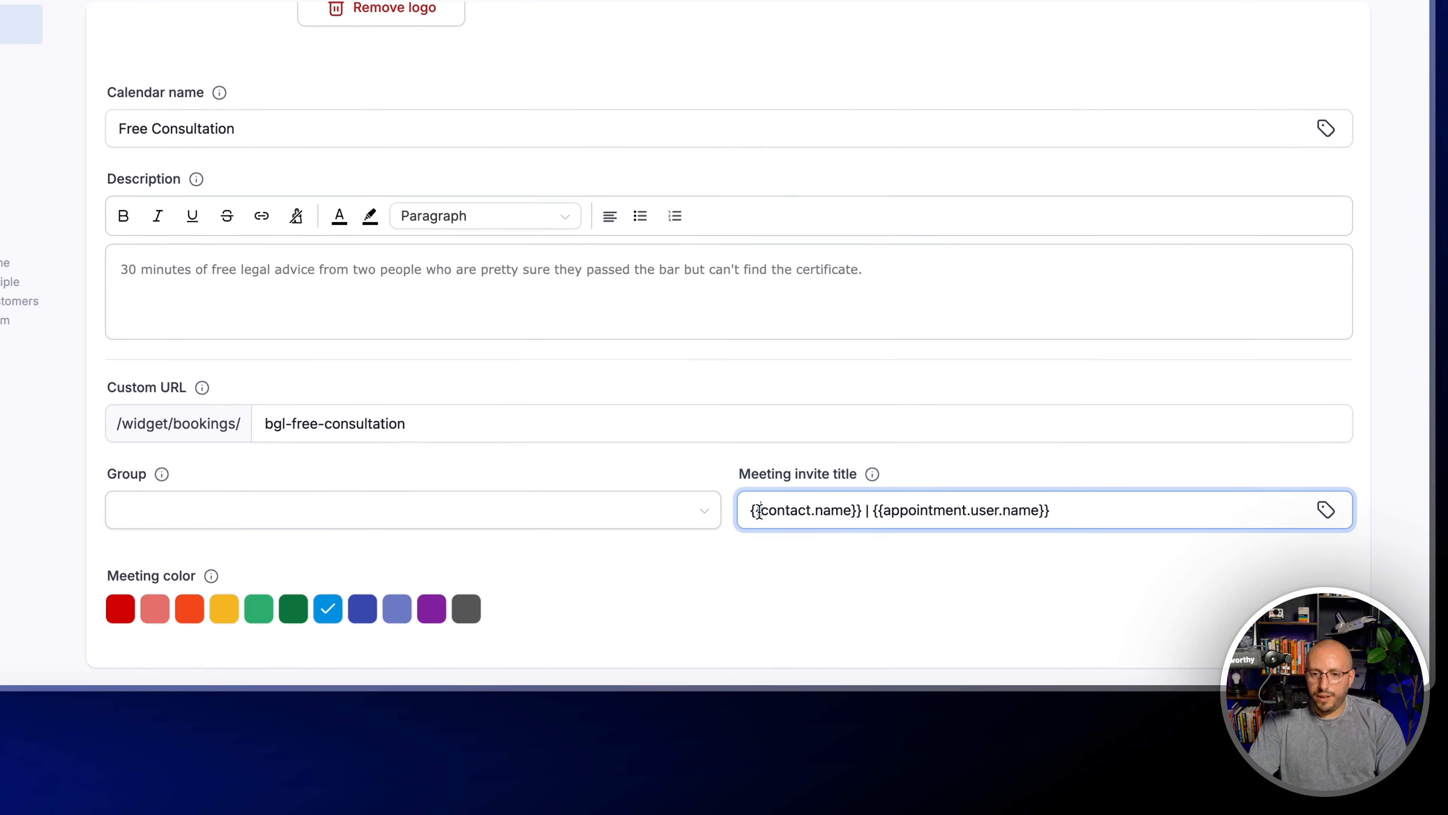
double_click(935, 561)
drag(861, 498, 1033, 507)
click(1034, 506)
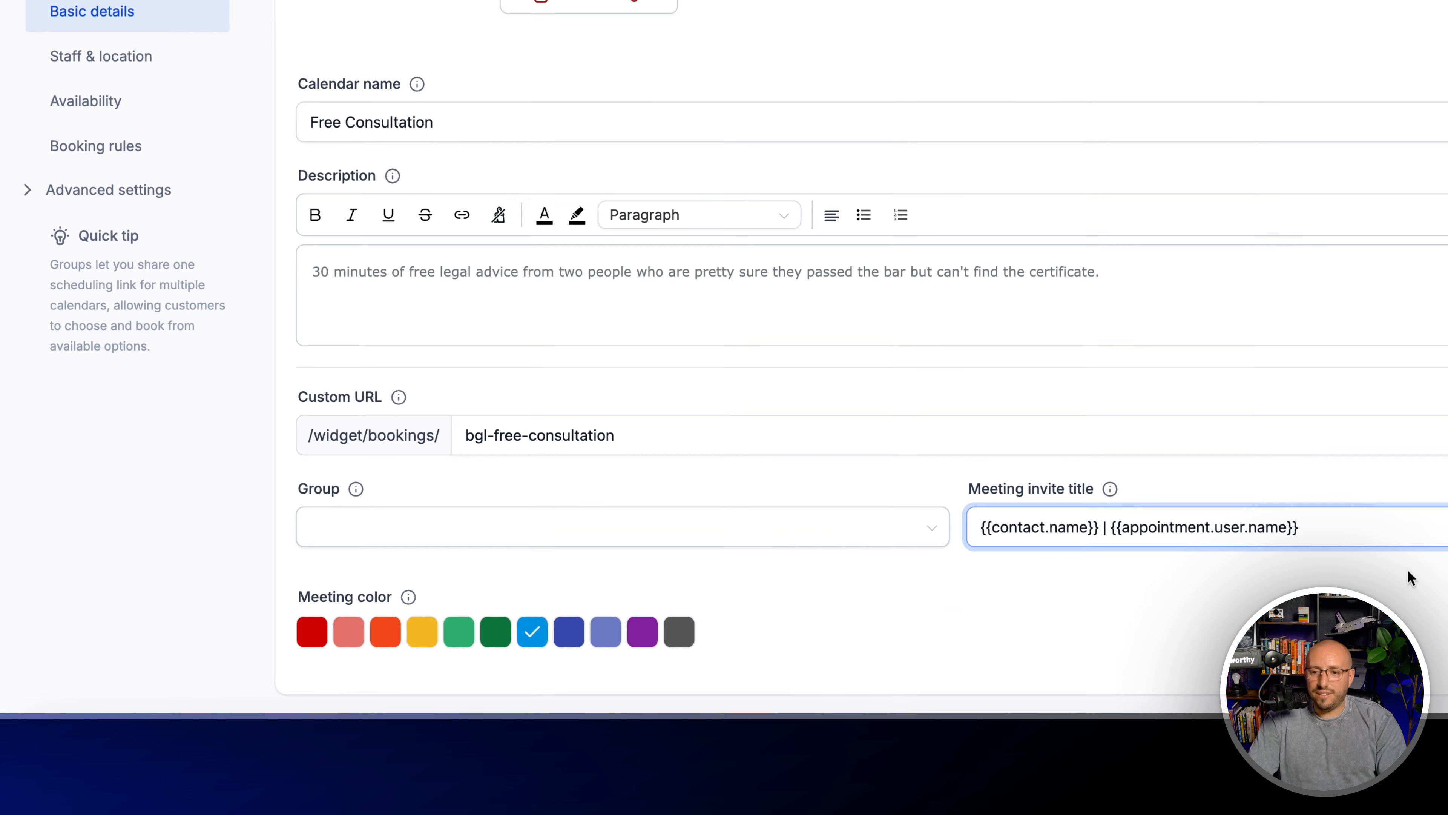
Step: Set the meeting color to dark gray and save the calendar's basic details
click(679, 632)
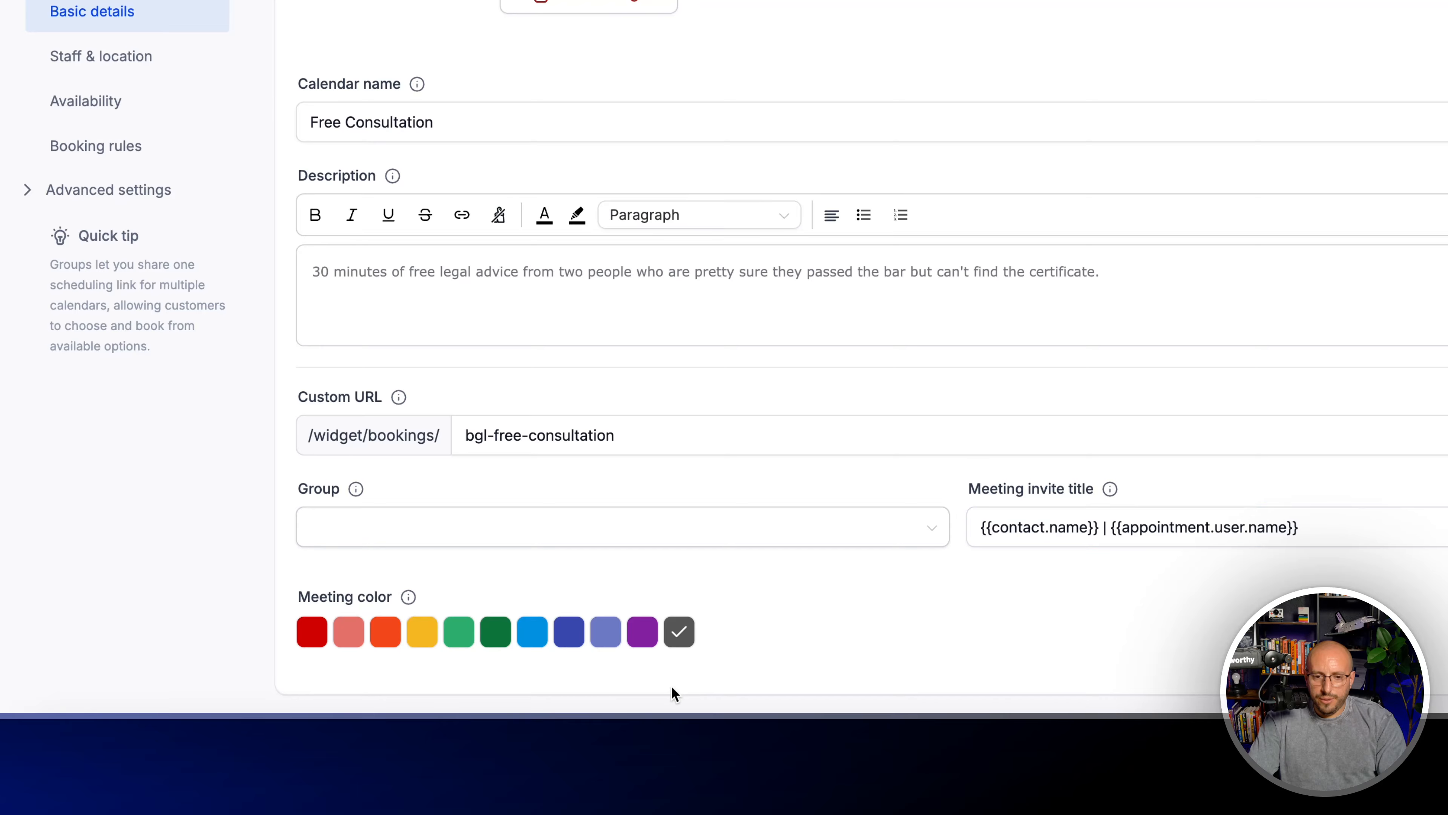
scroll(698, 638, down, 1)
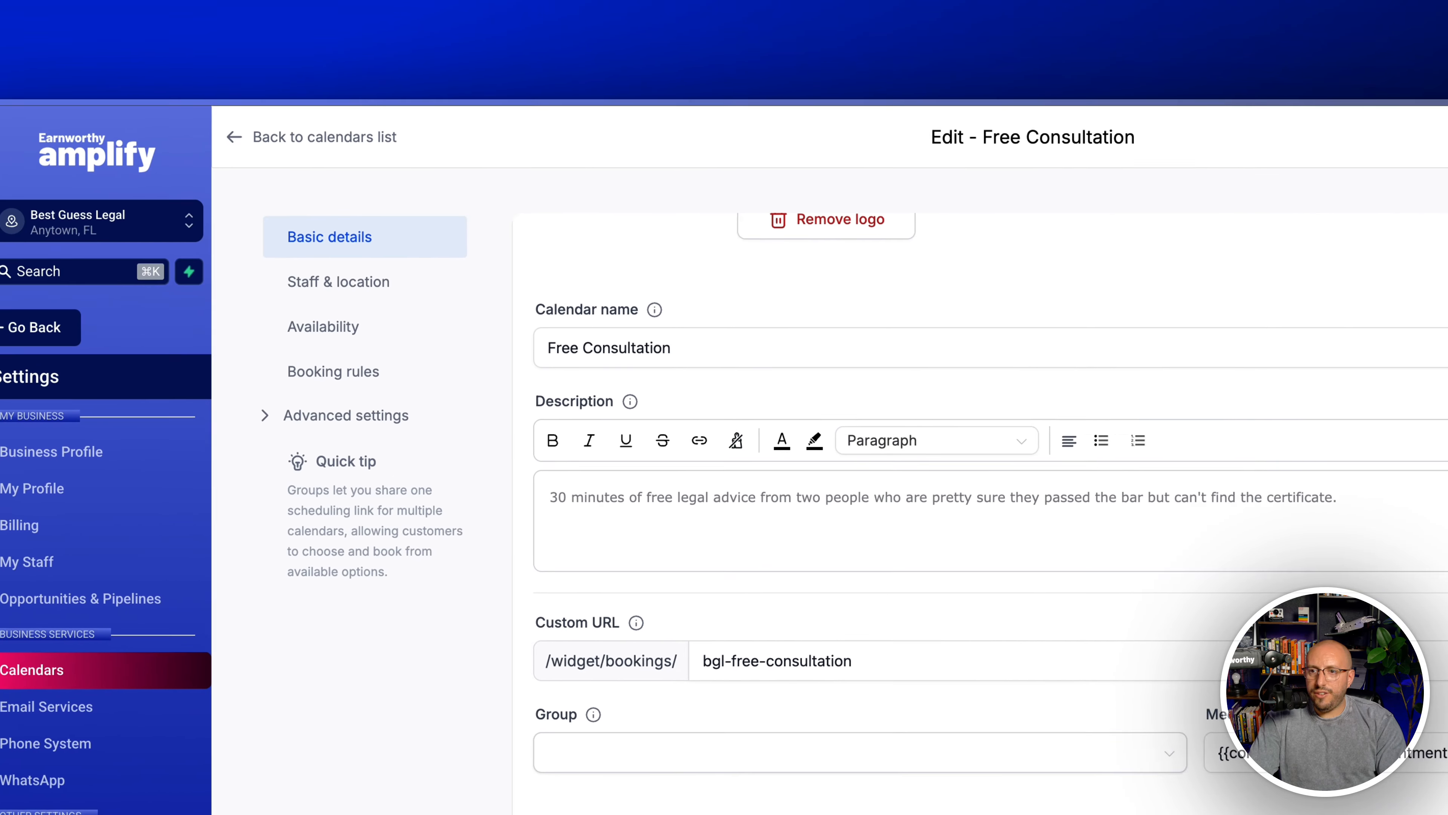
Step: Set the assigned staff member's meeting location to Google Meet
click(338, 280)
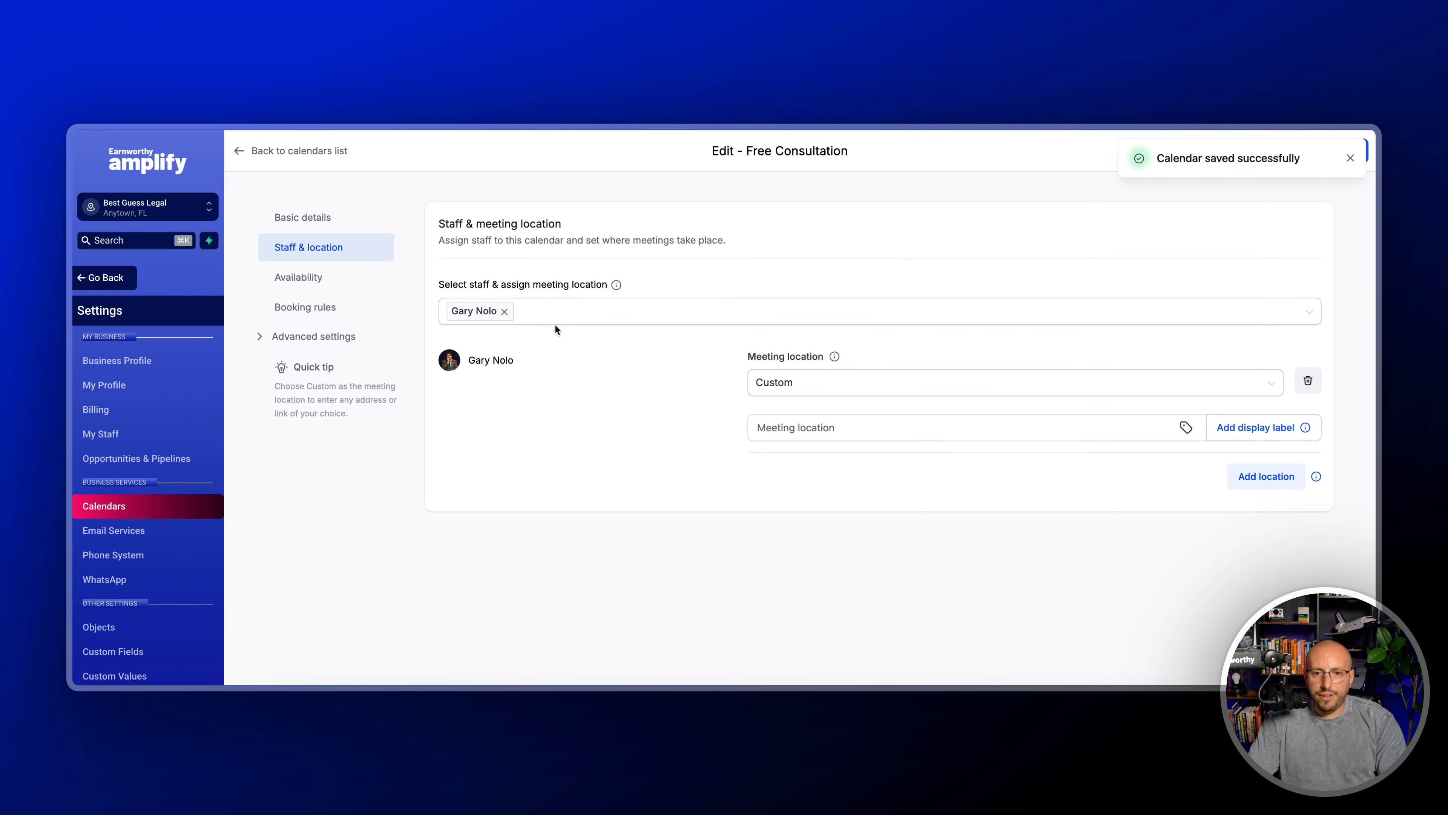
click(798, 382)
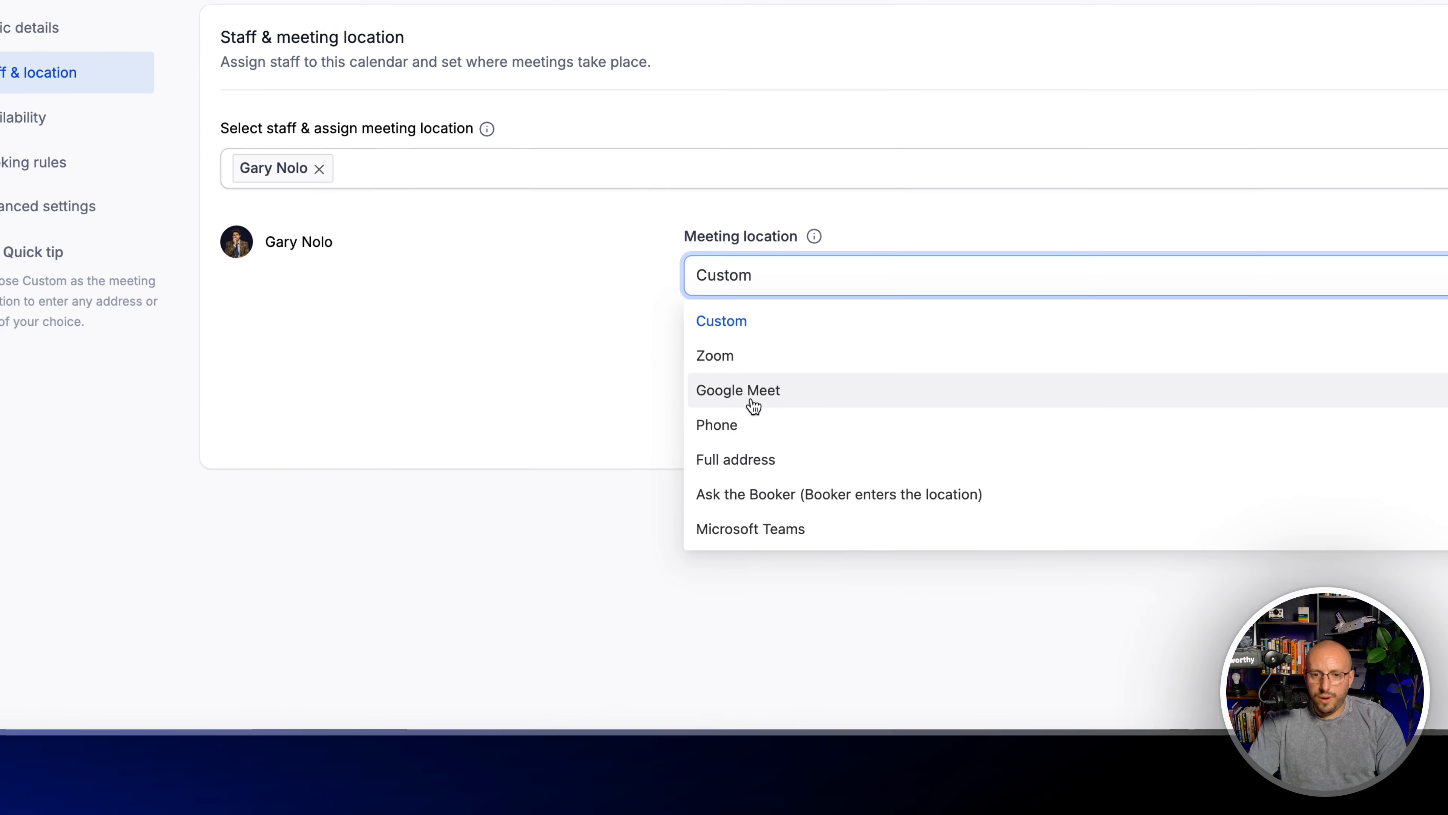
click(754, 393)
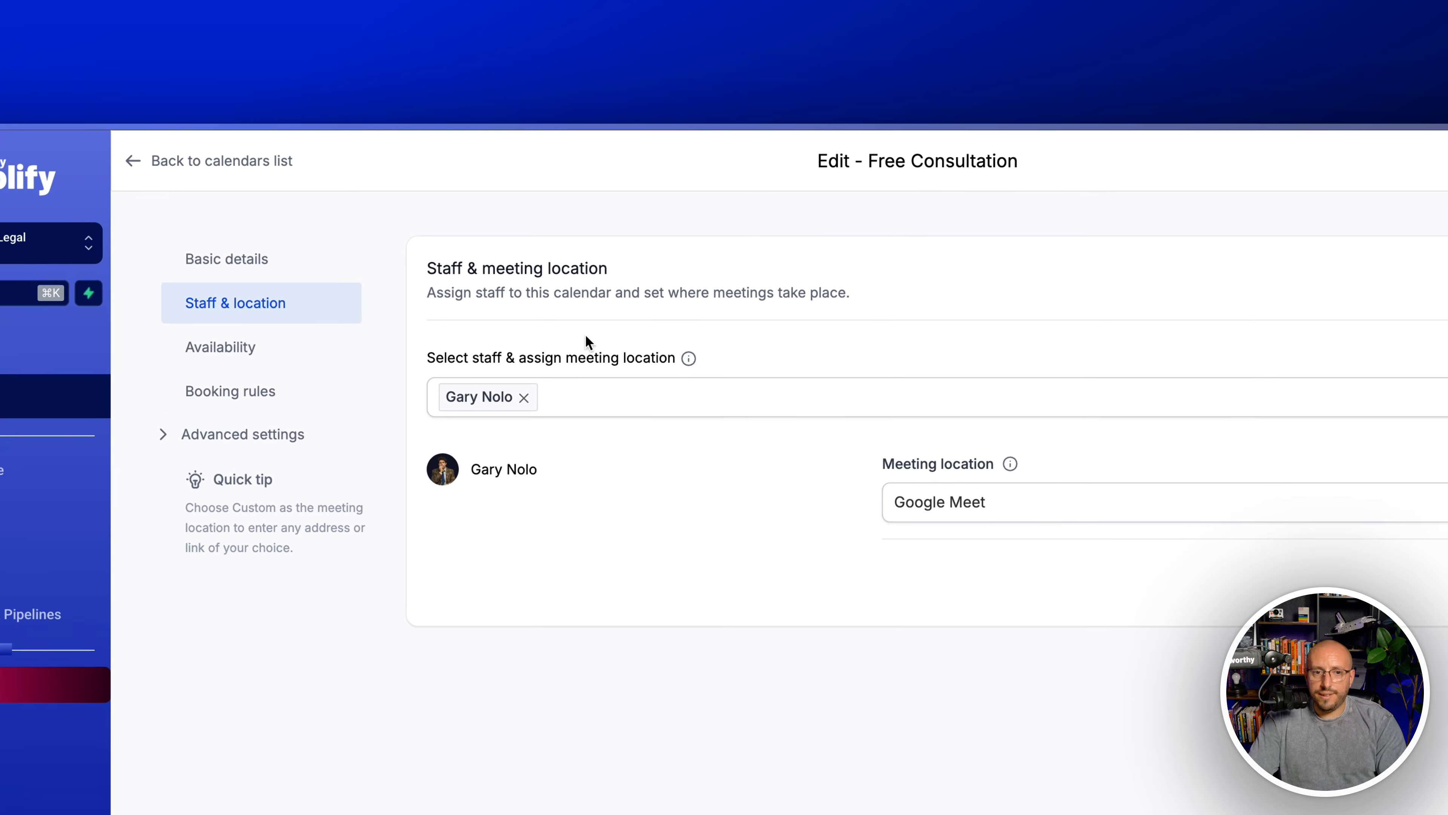
Step: Review the weekly and date-specific hours of the assigned staff member's Work Hours schedule and save the calendar changes
click(212, 350)
click(214, 390)
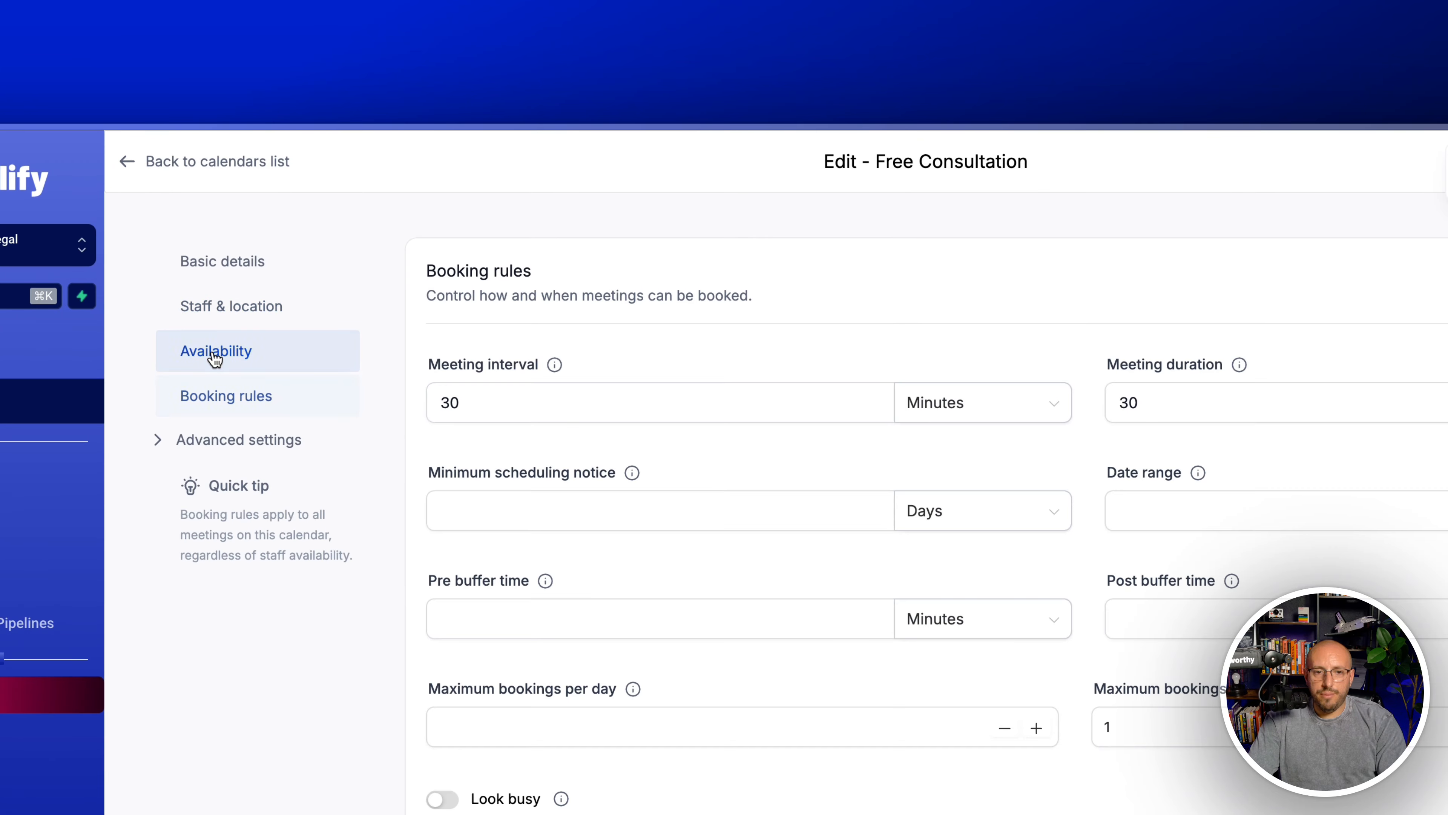
click(204, 350)
click(649, 396)
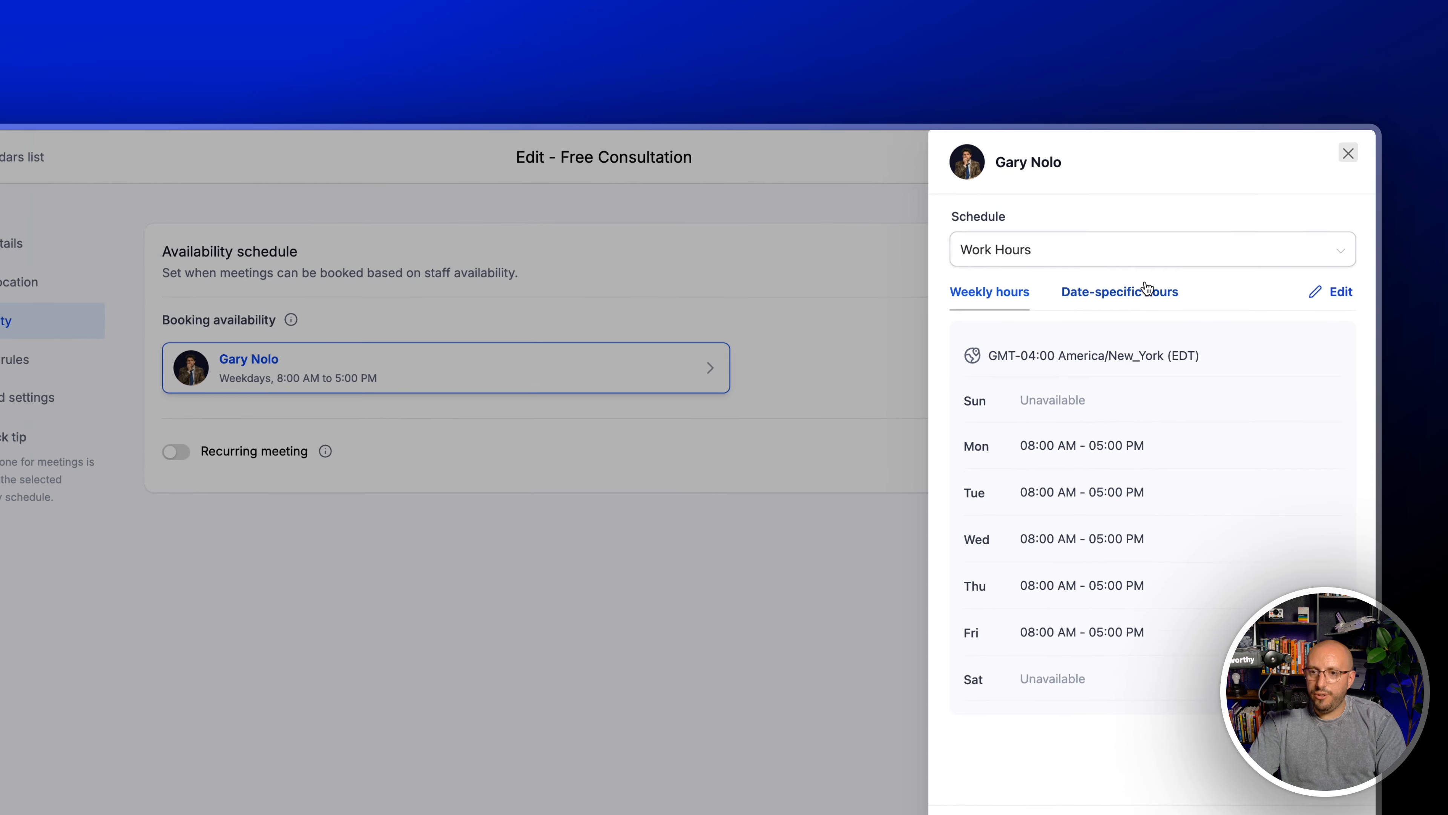
click(1194, 255)
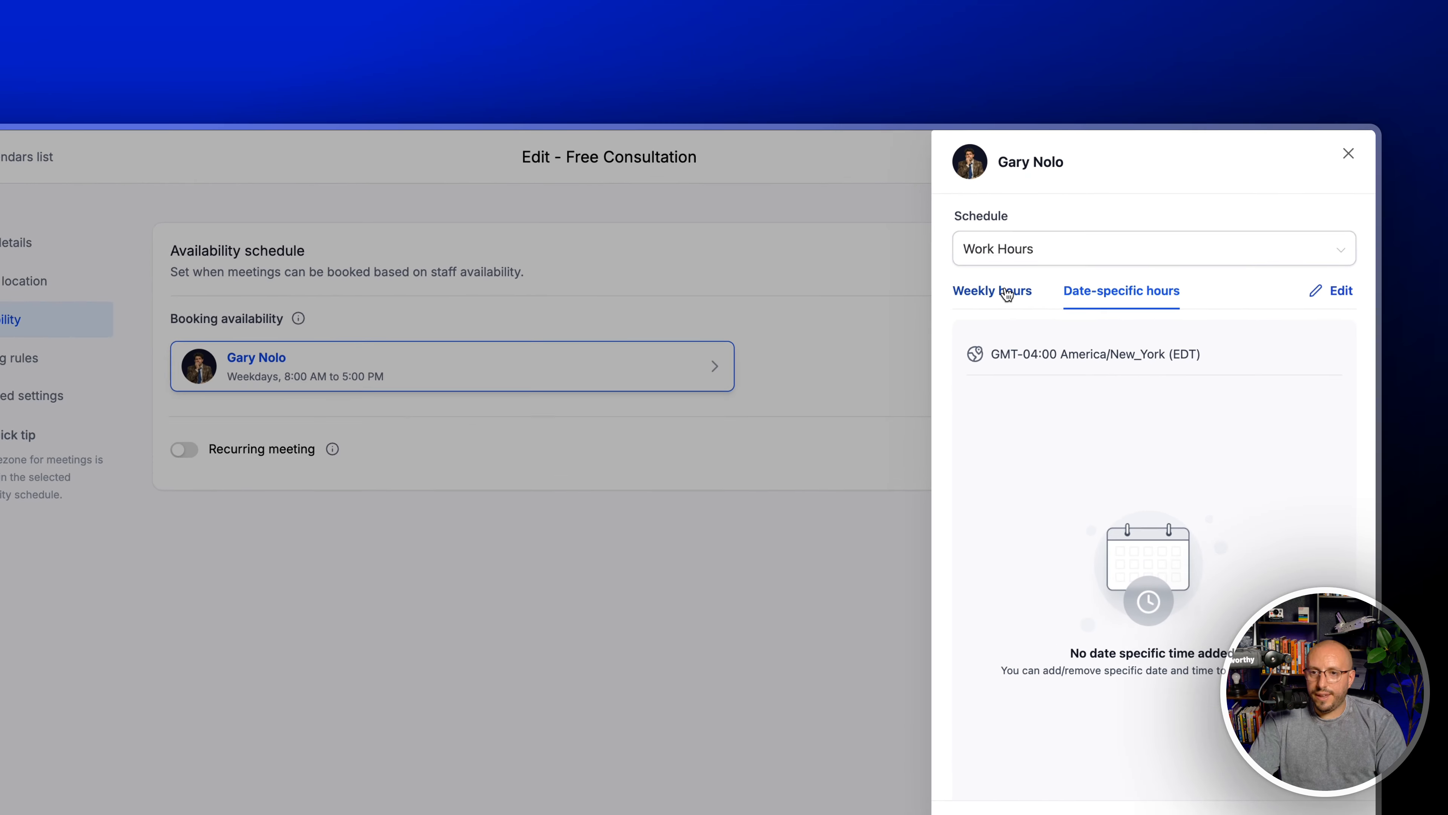
click(1077, 255)
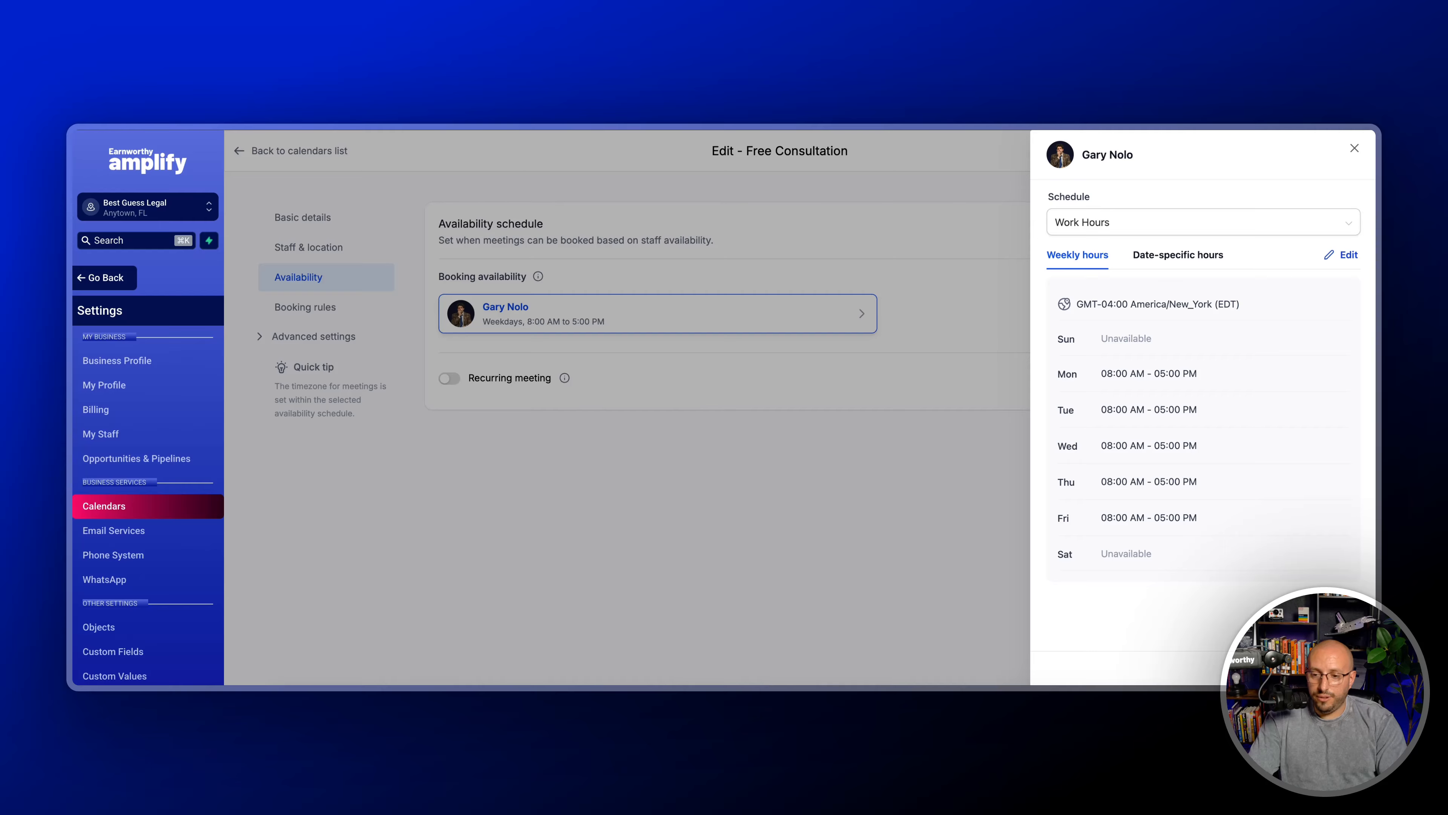
click(1286, 668)
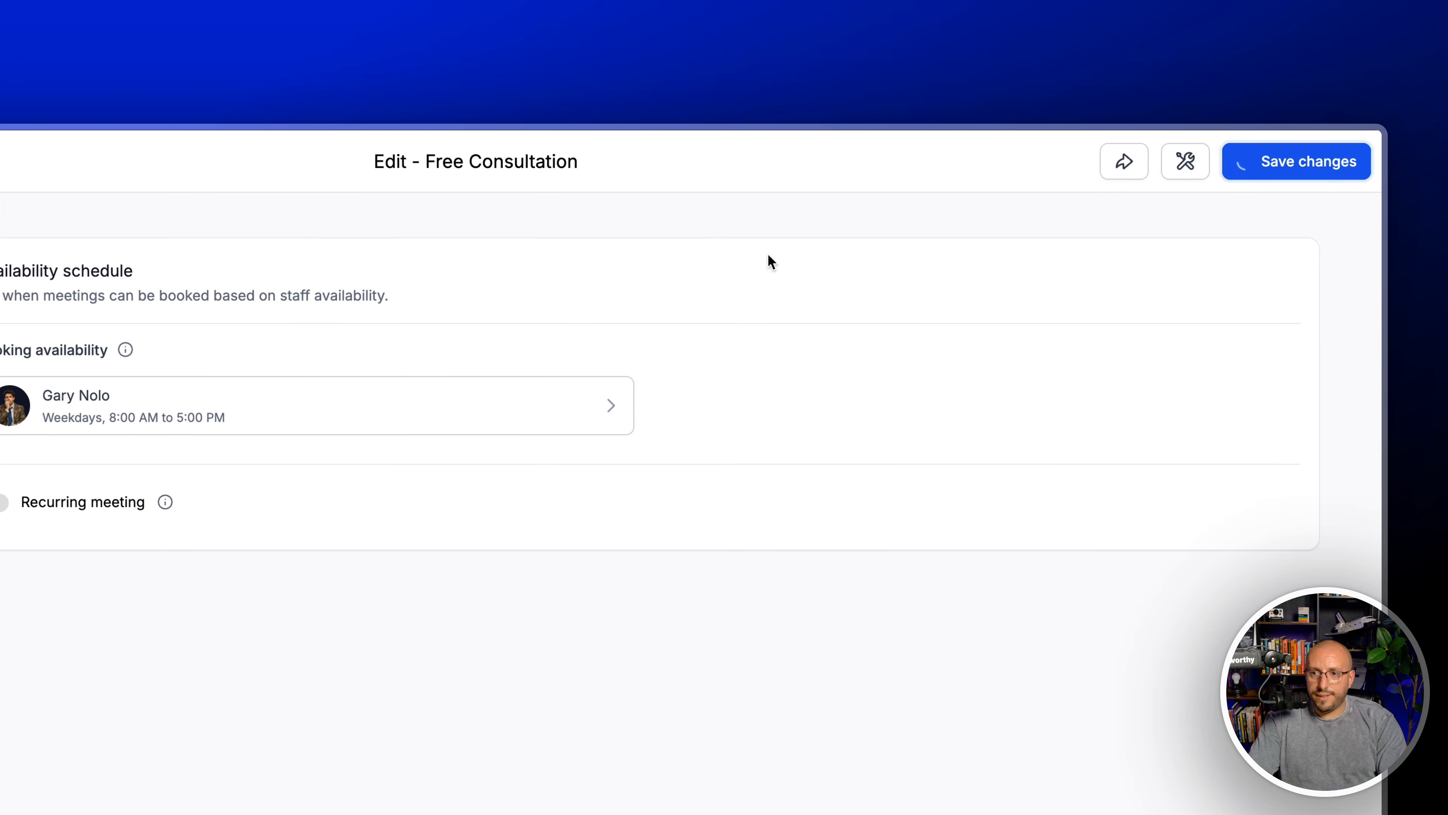
Step: In the booking rules, set the minimum scheduling notice to 1 day and the date range to 30 days
click(346, 396)
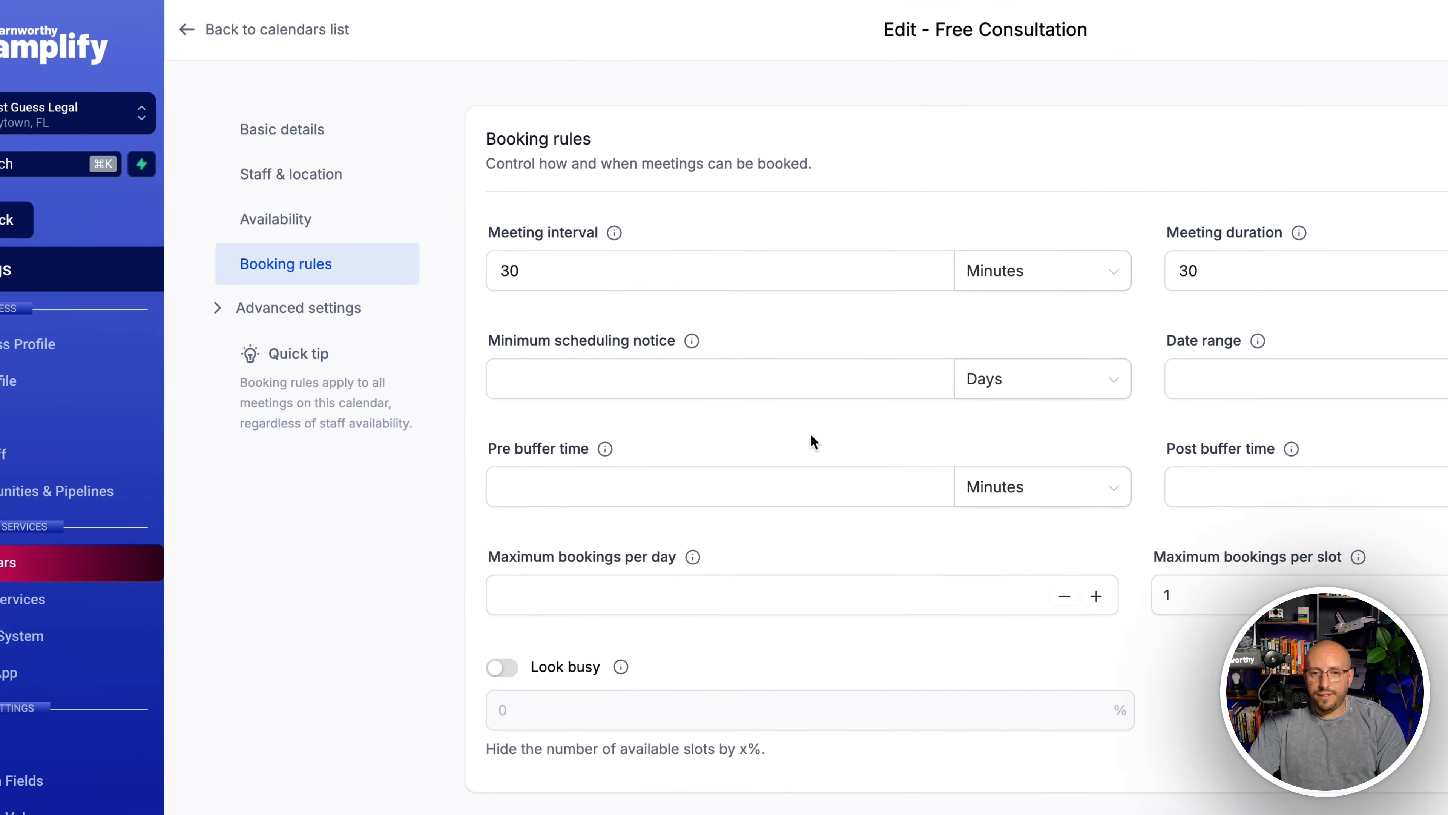
click(298, 307)
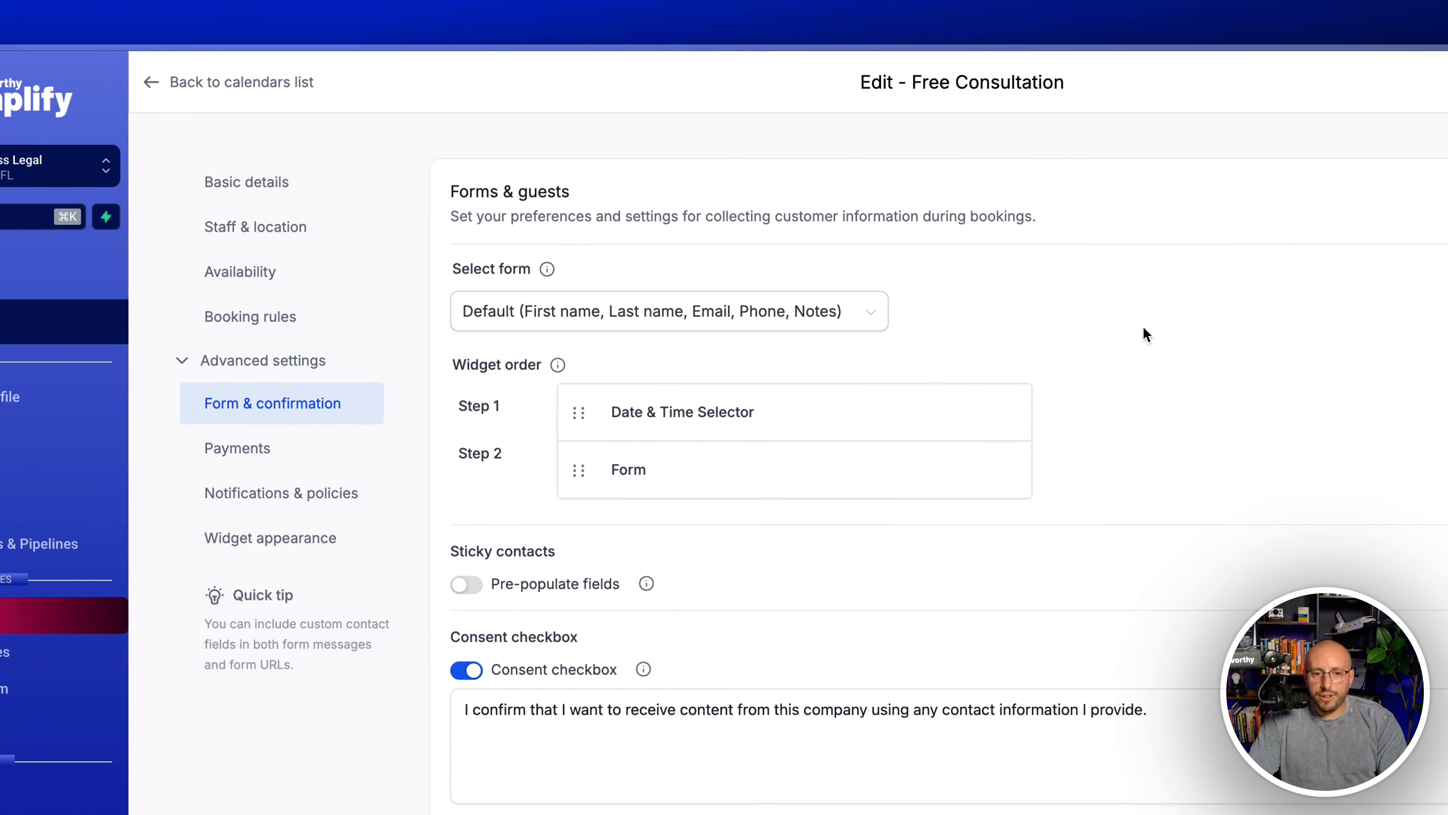
click(422, 397)
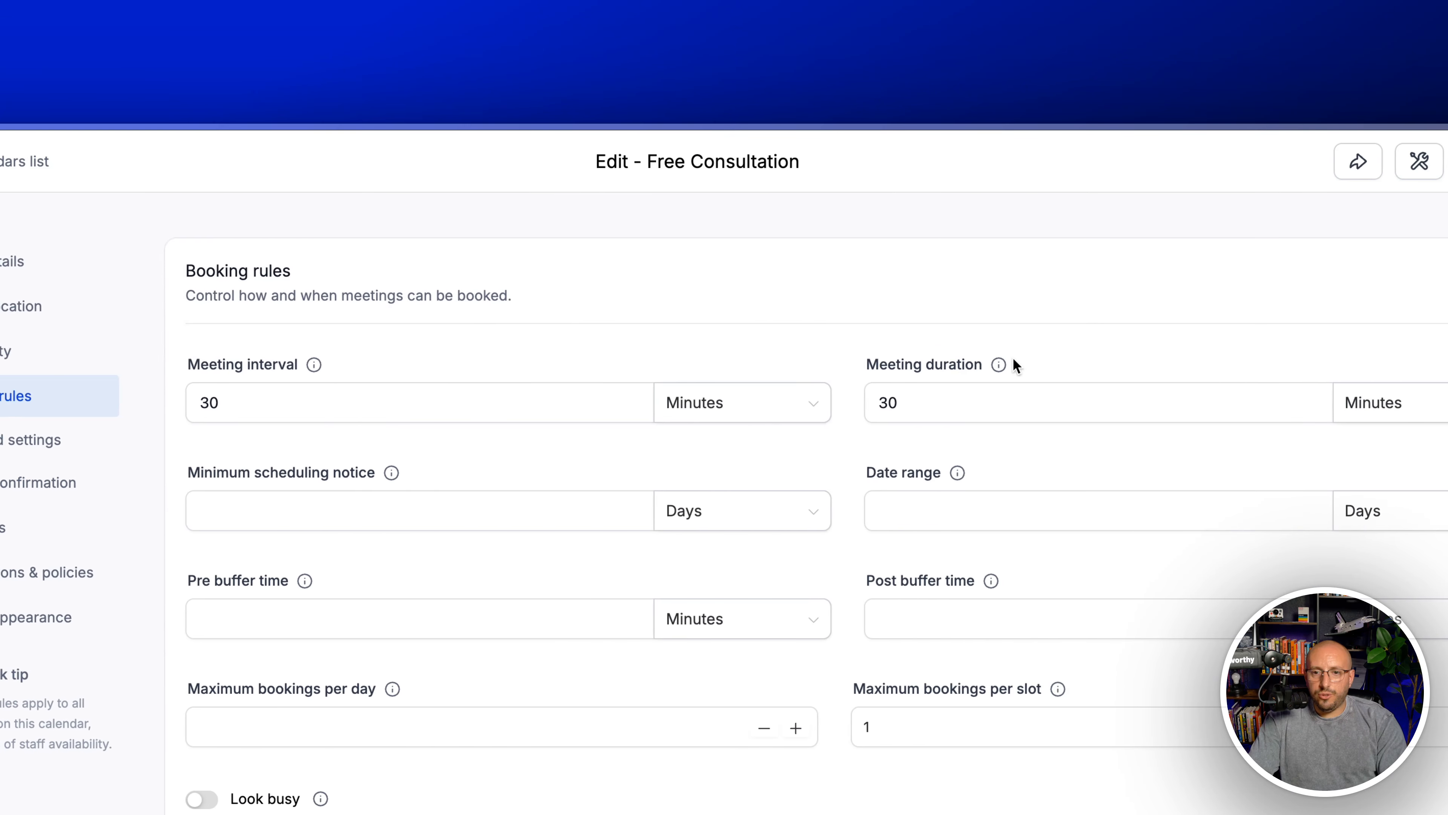
mouse_move(1285, 364)
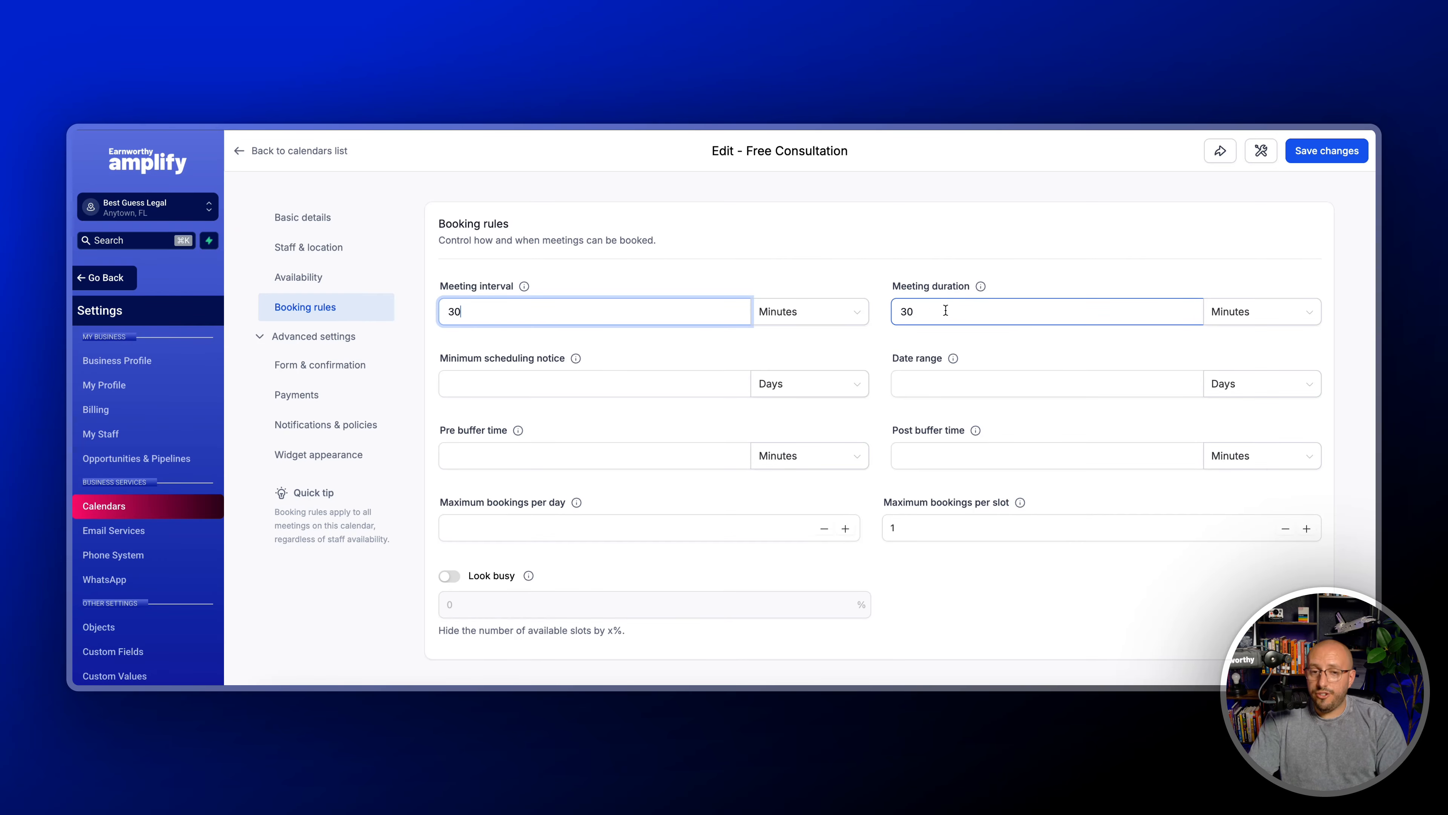
click(520, 384)
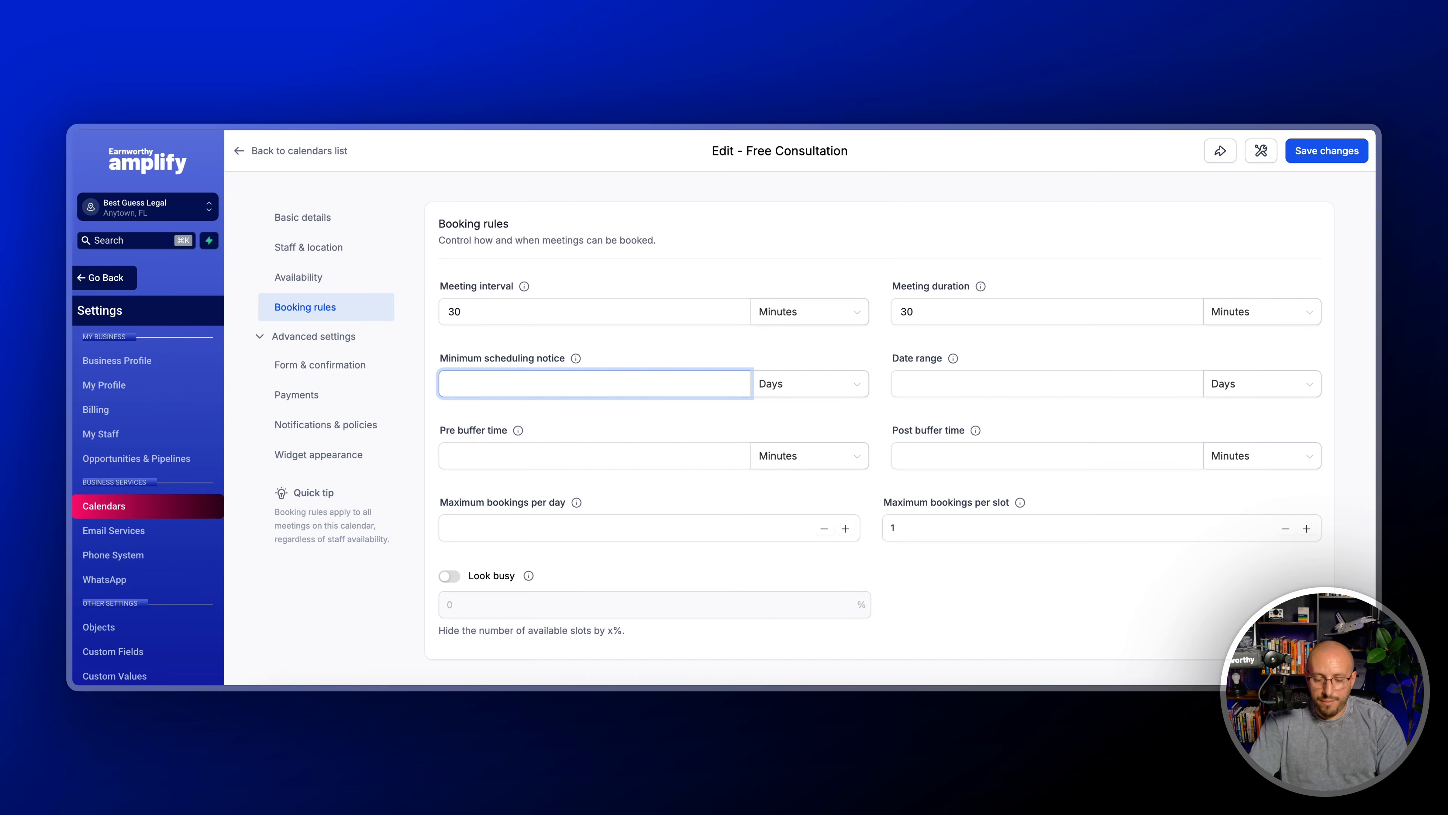
click(1096, 378)
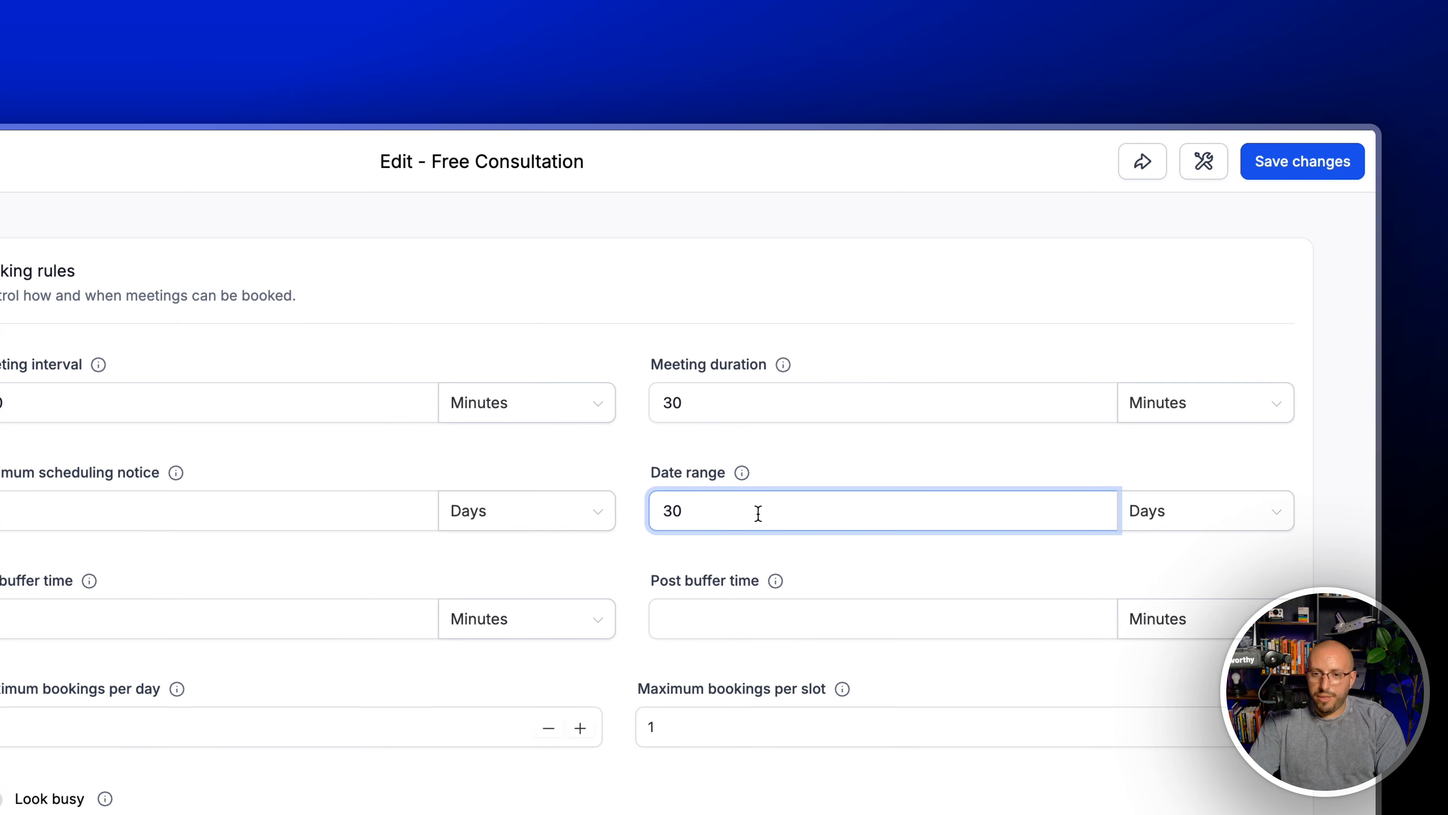
click(793, 452)
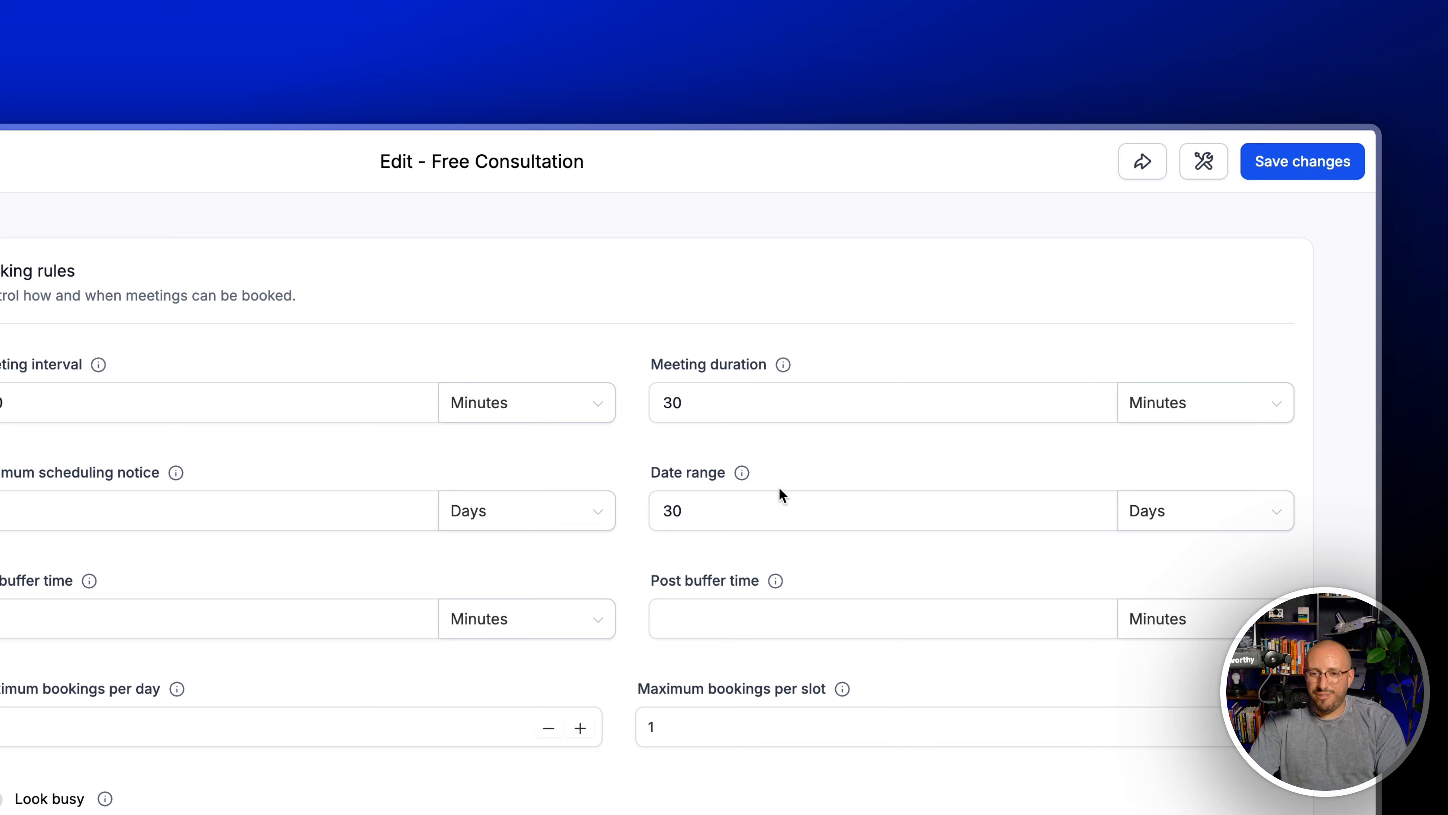
click(699, 520)
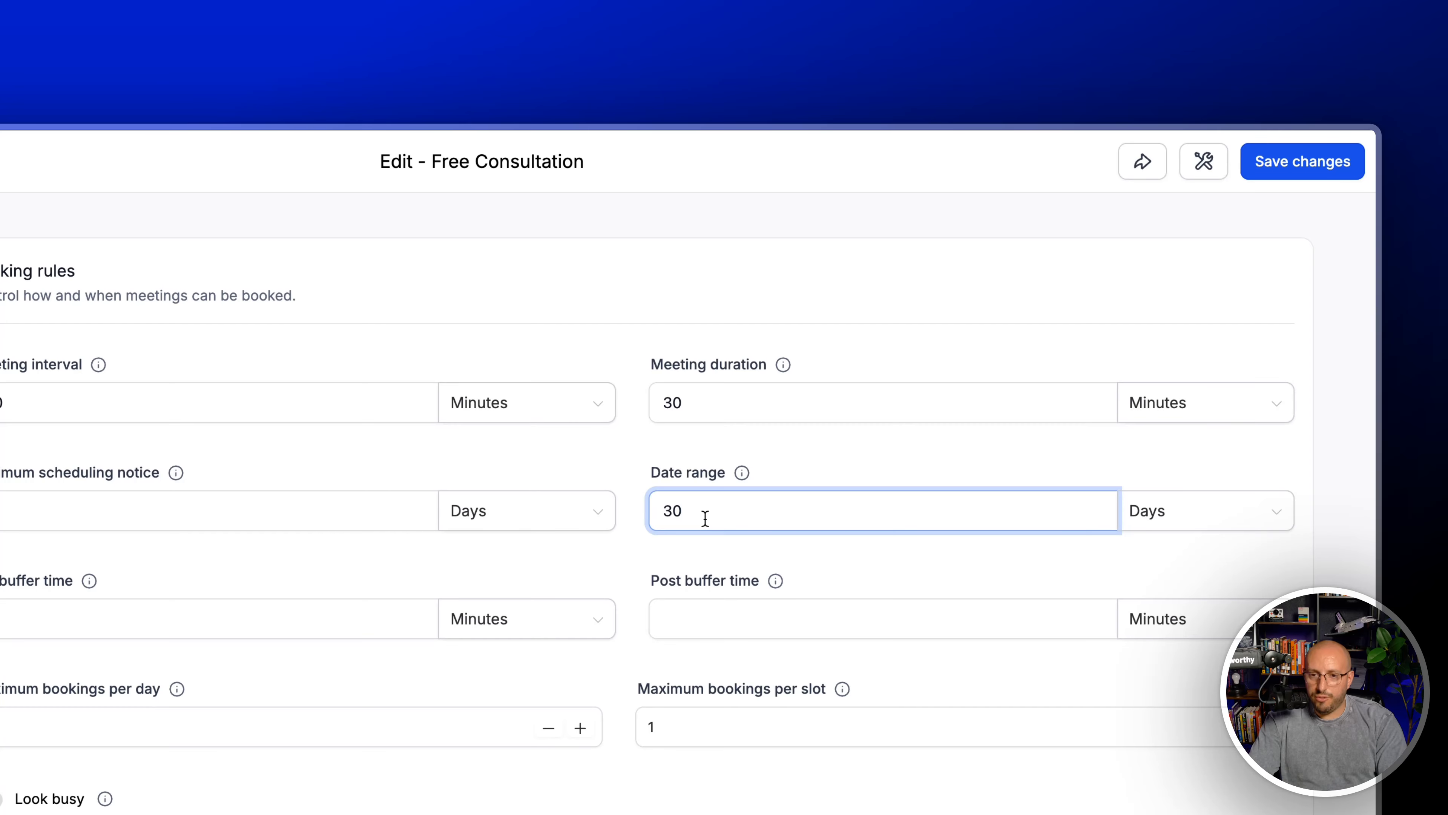
Step: Set both the pre buffer time and the post buffer time to 30 minutes in the booking rules
click(26, 621)
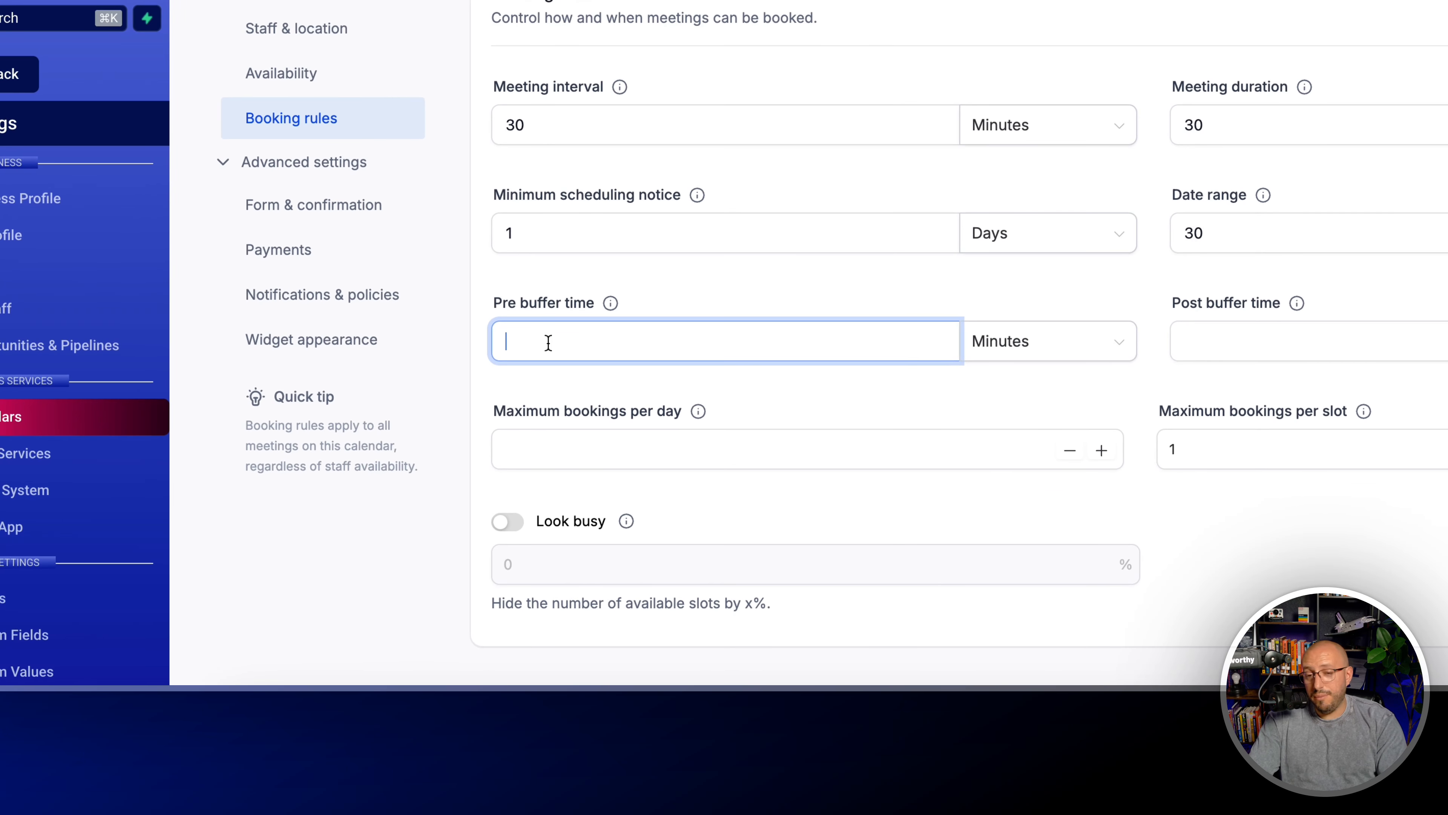
mouse_move(607, 299)
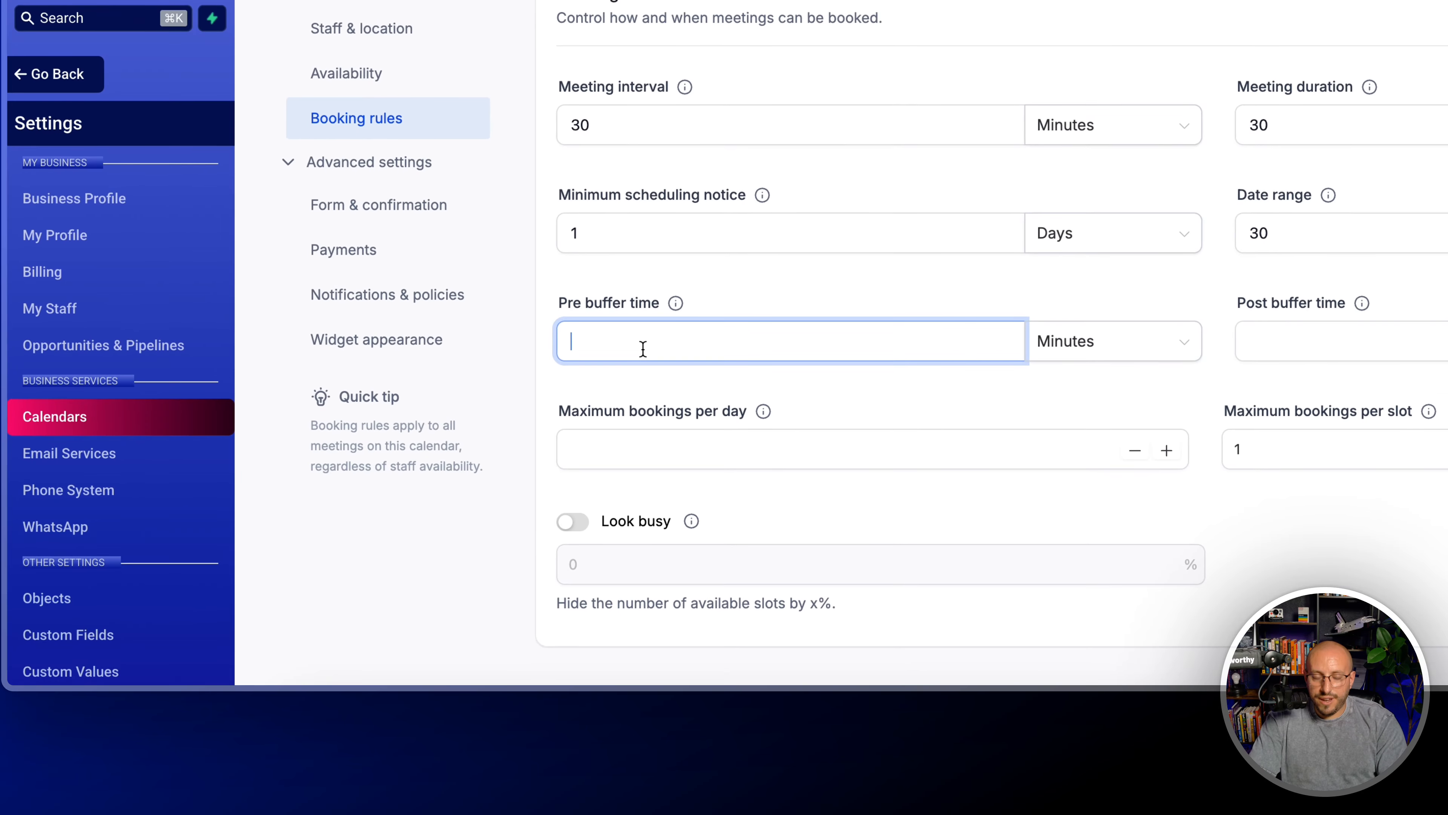
click(1316, 337)
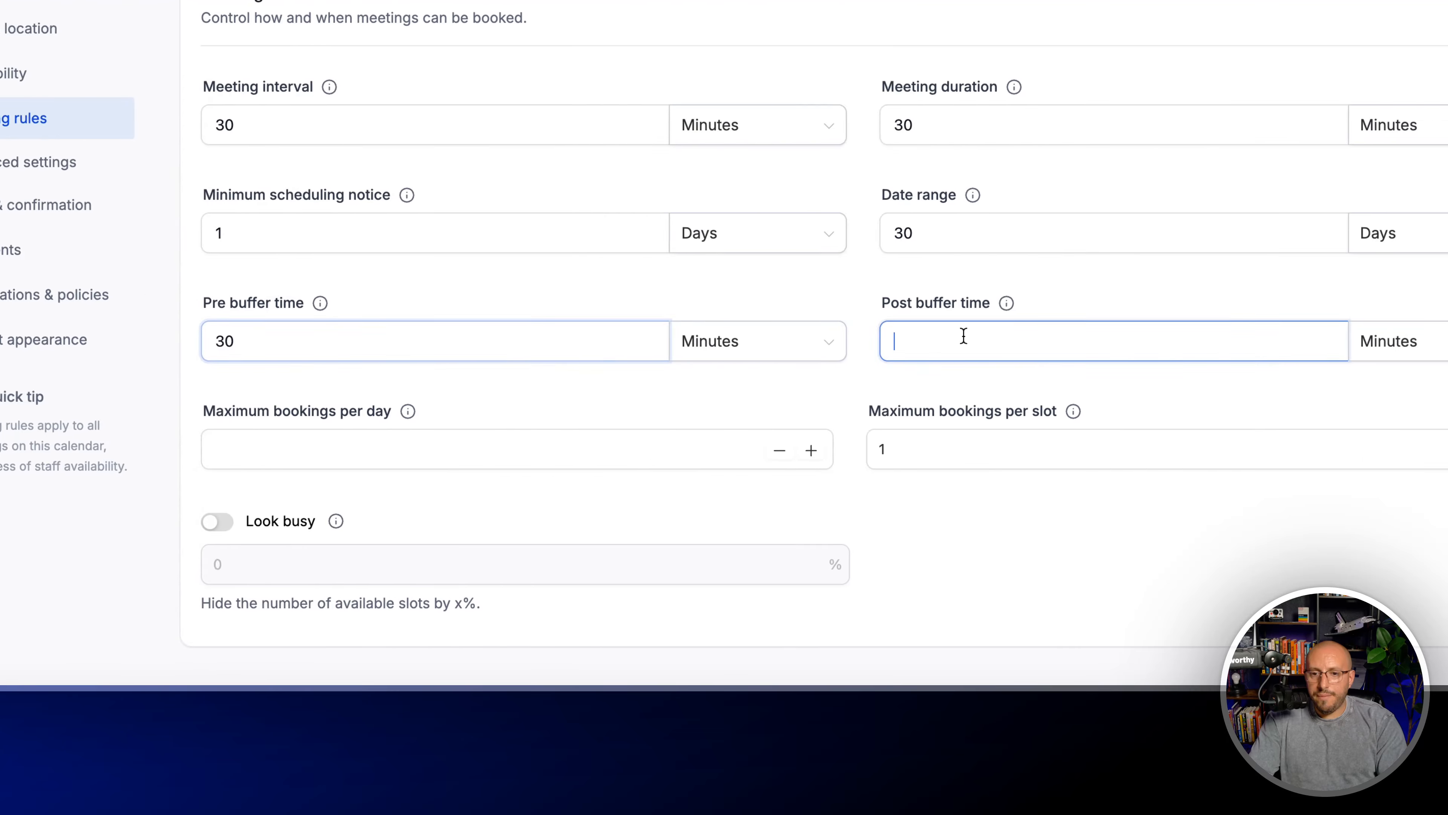
text(30)
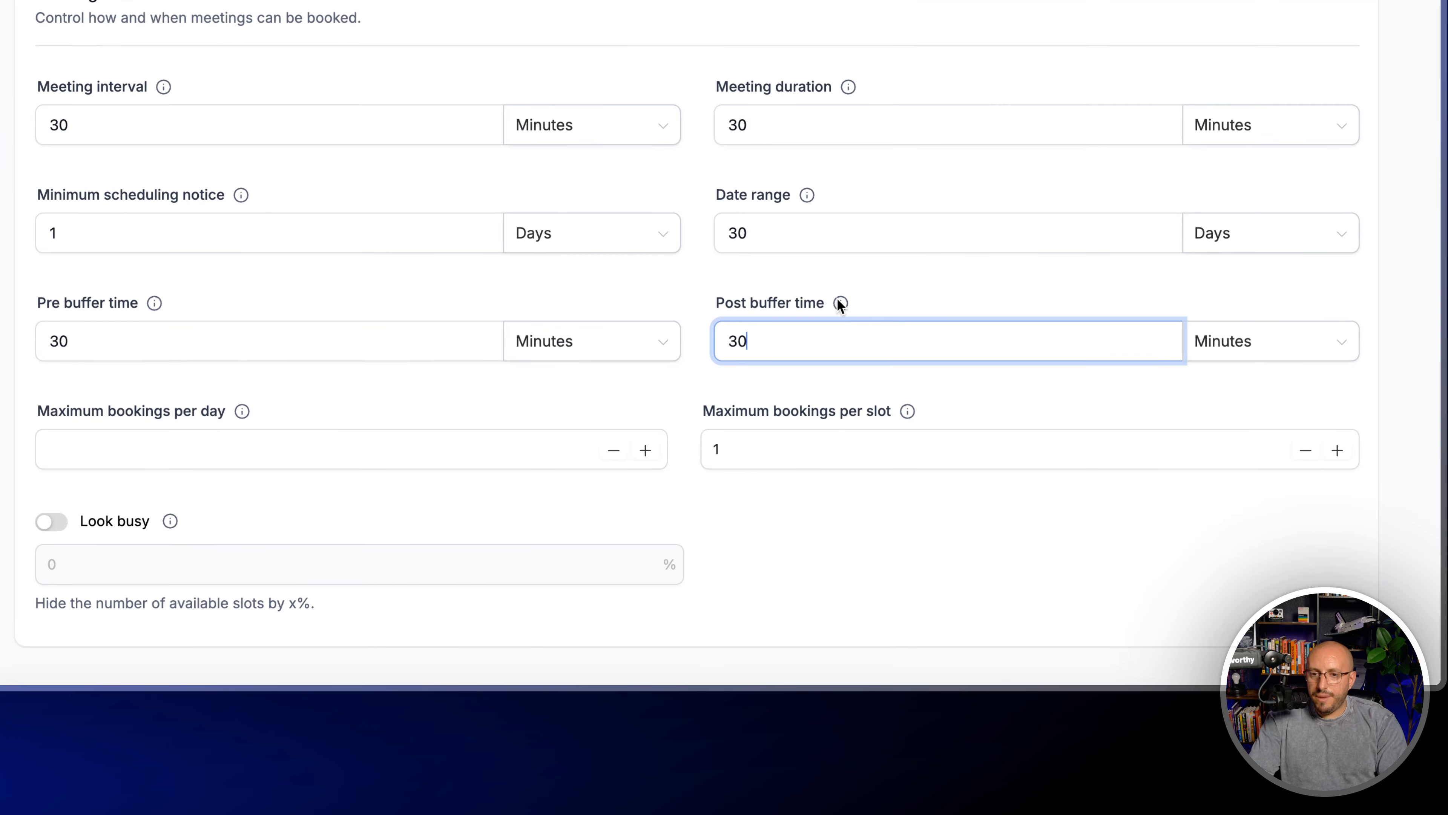
mouse_move(837, 303)
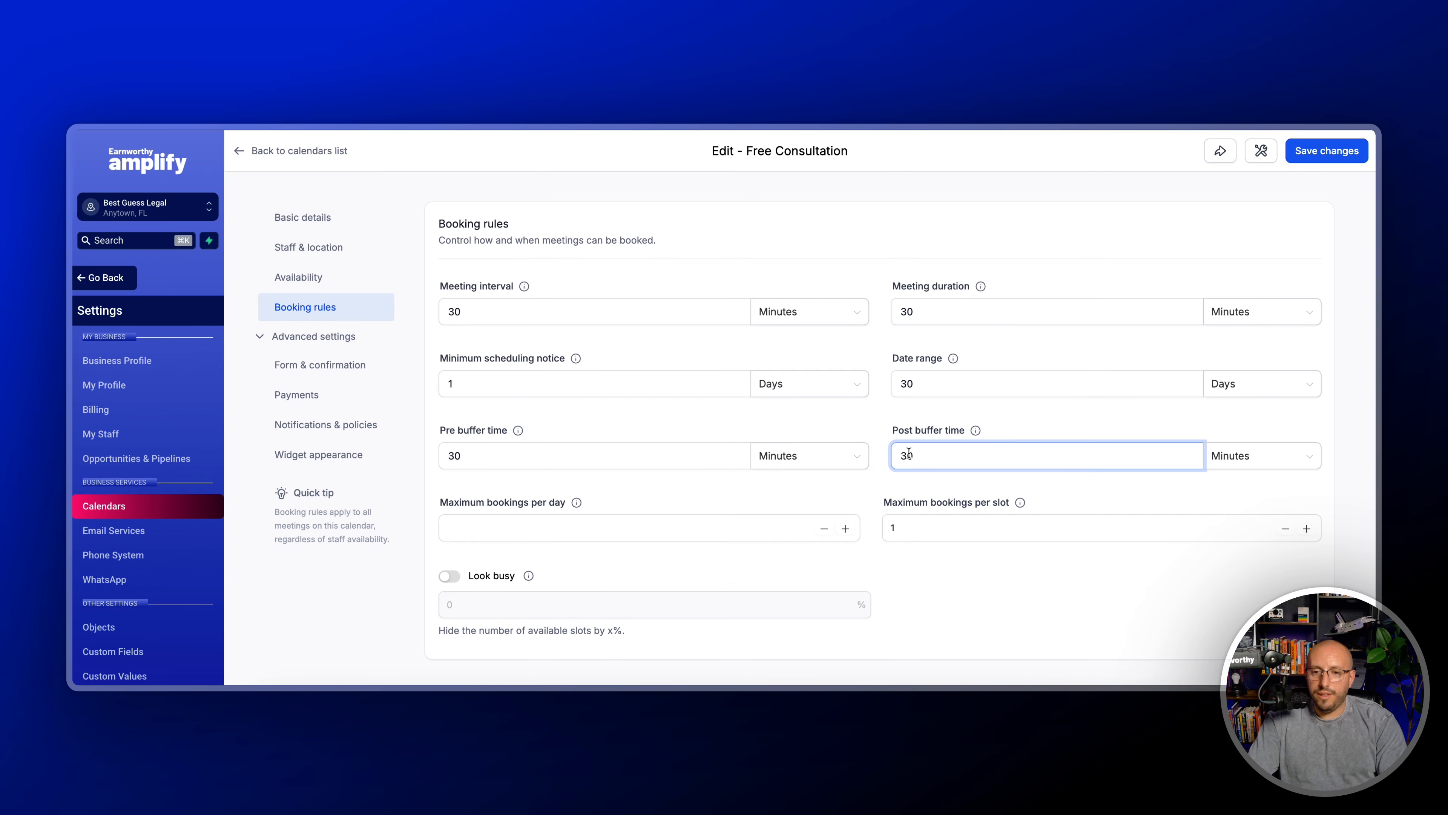
Step: Set the maximum bookings per day to 3, check the per-slot and Look busy options, and save the booking rules
click(634, 526)
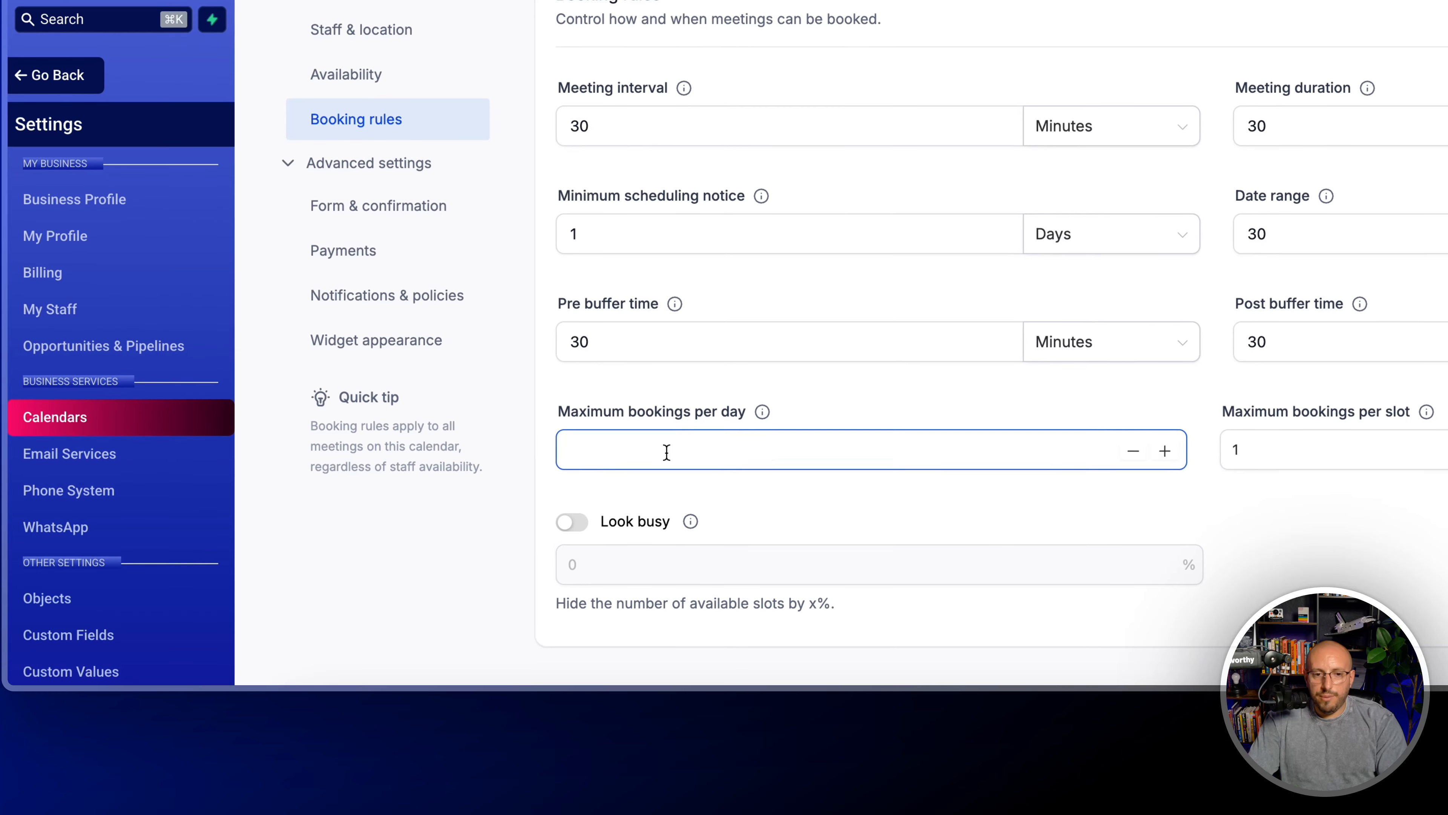
mouse_move(765, 413)
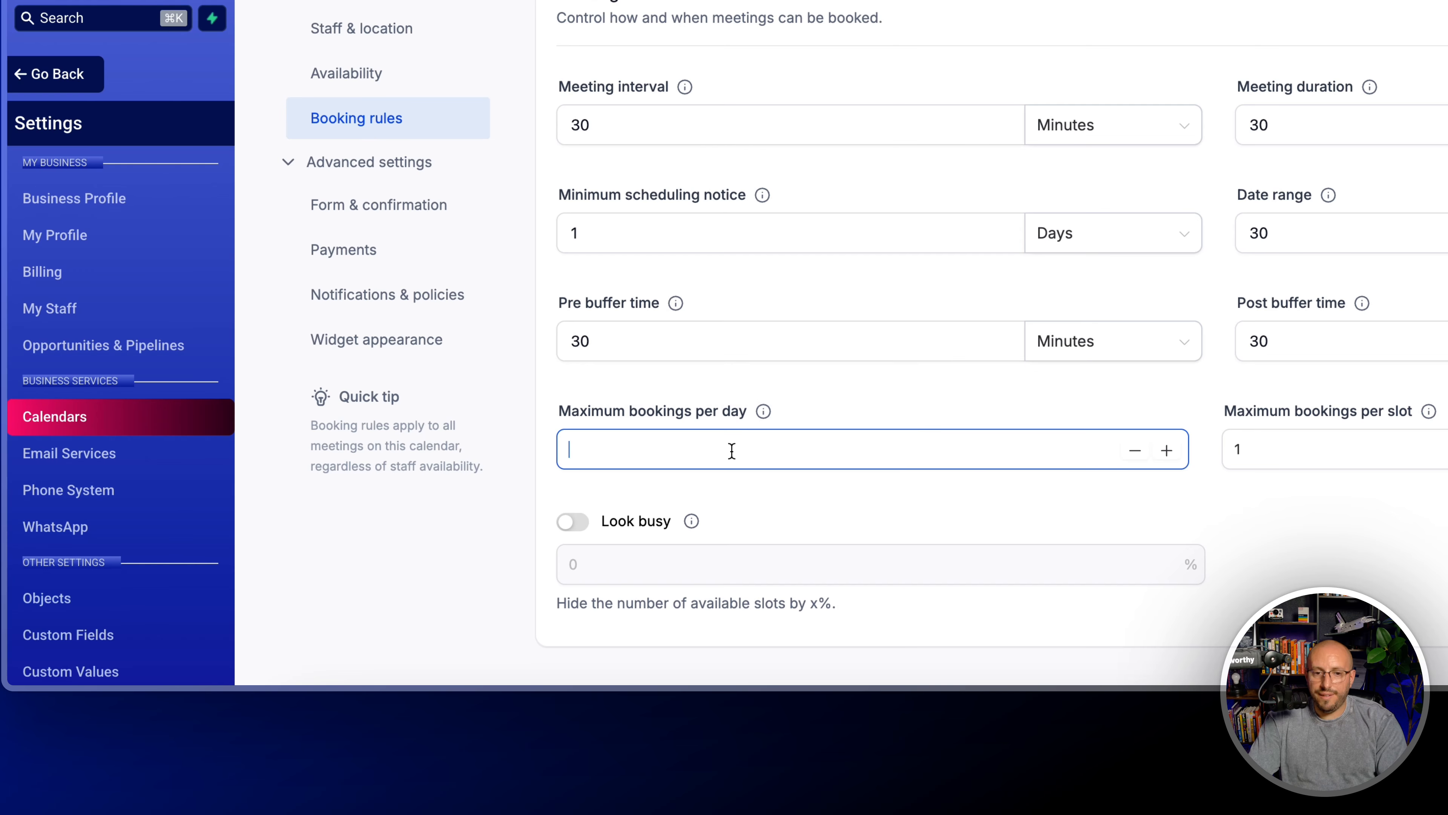
text(3)
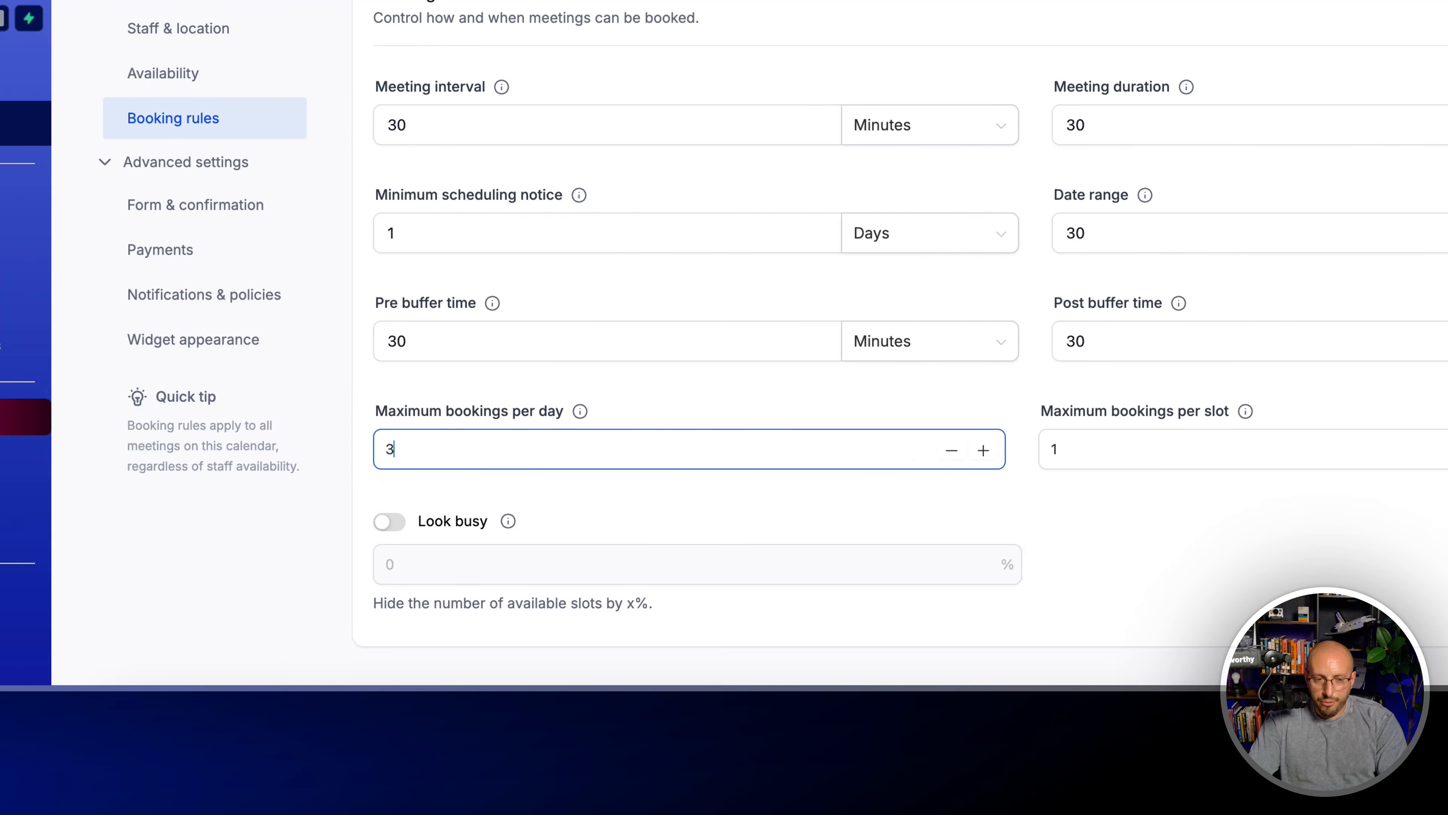
click(1380, 434)
mouse_move(1429, 412)
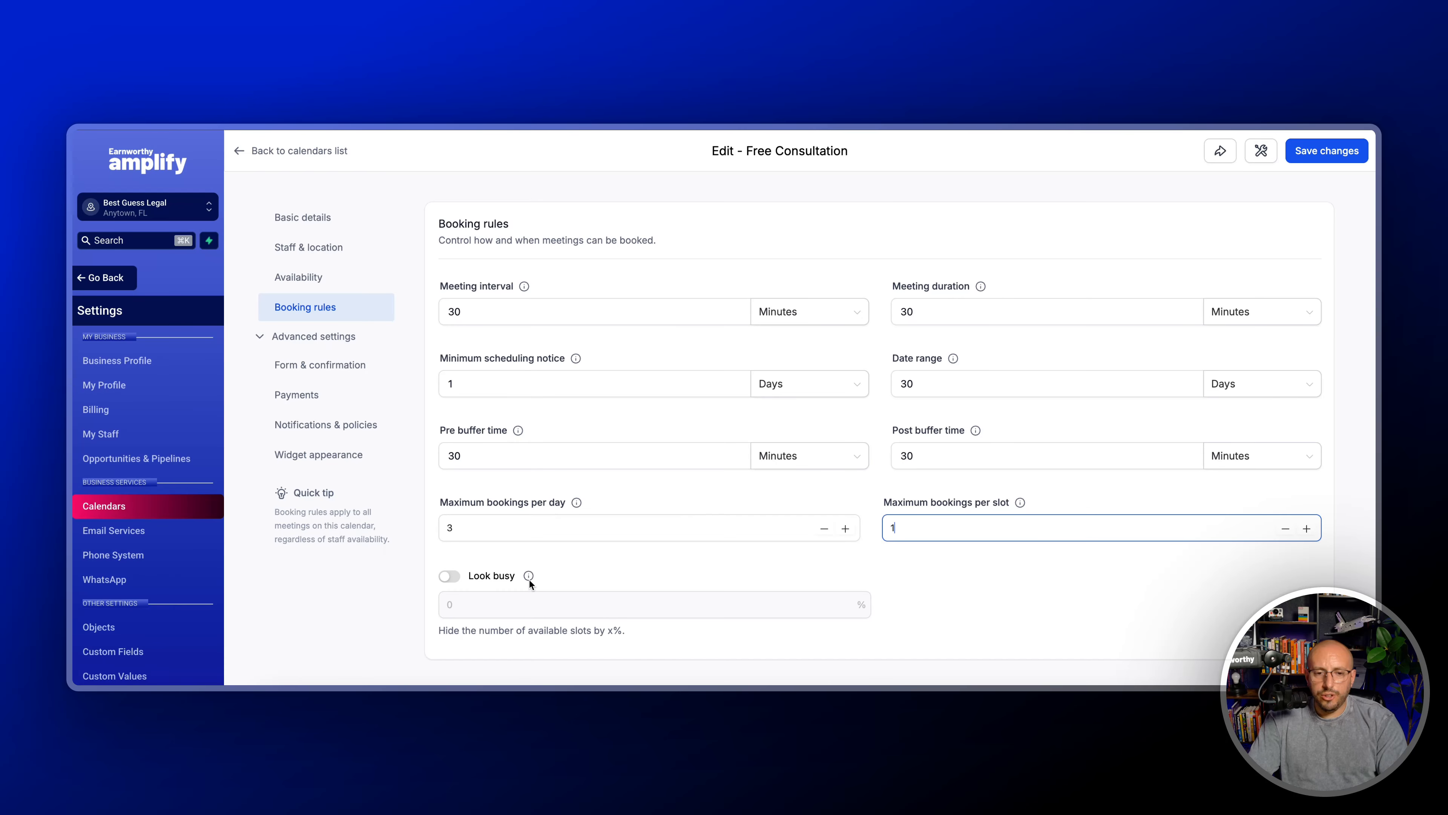
mouse_move(530, 577)
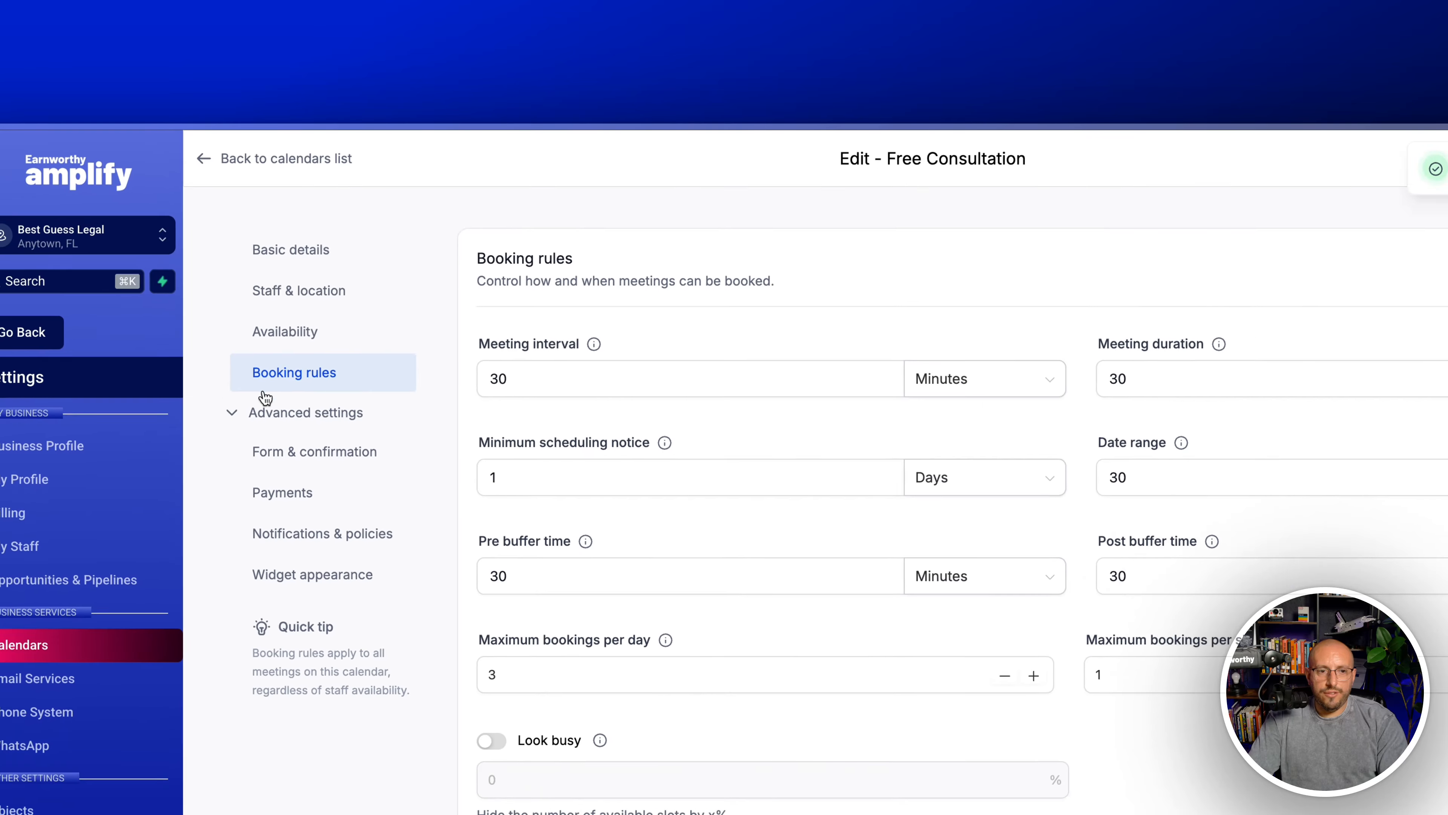
Step: Review the form and confirmation page settings and the notification options for appointments booked with unconfirmed status
click(256, 443)
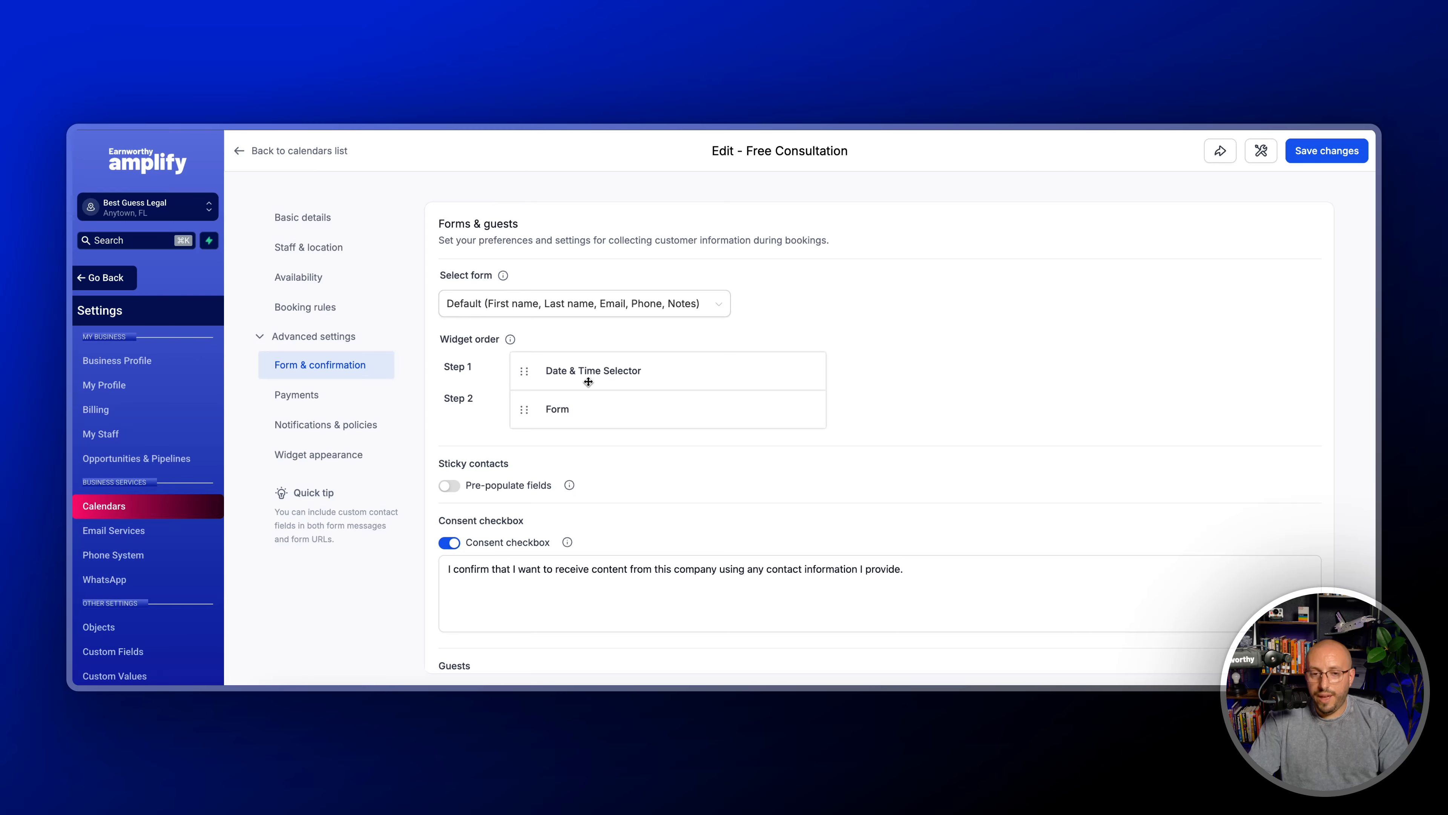
scroll(578, 426, down, 7)
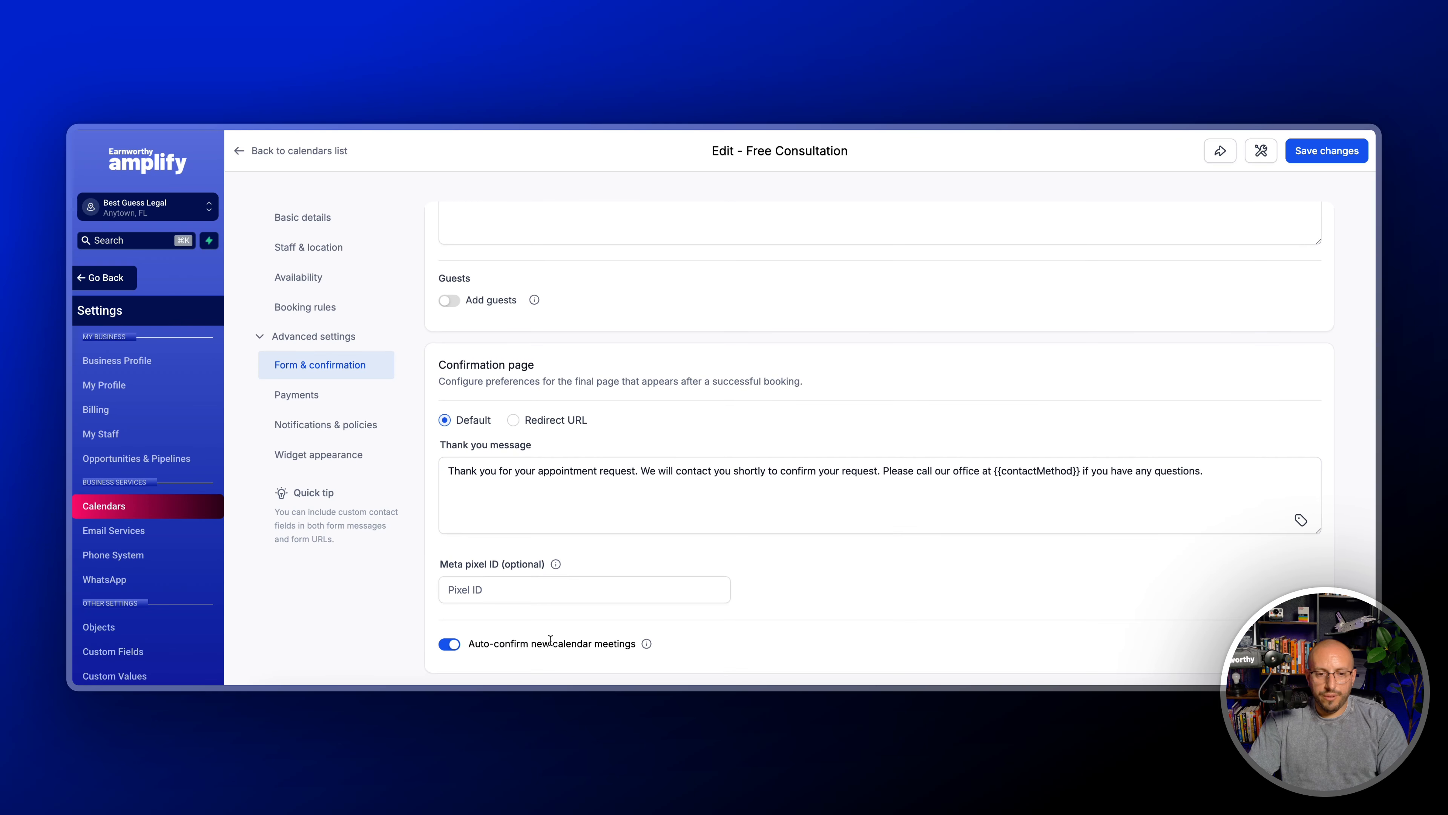
click(326, 425)
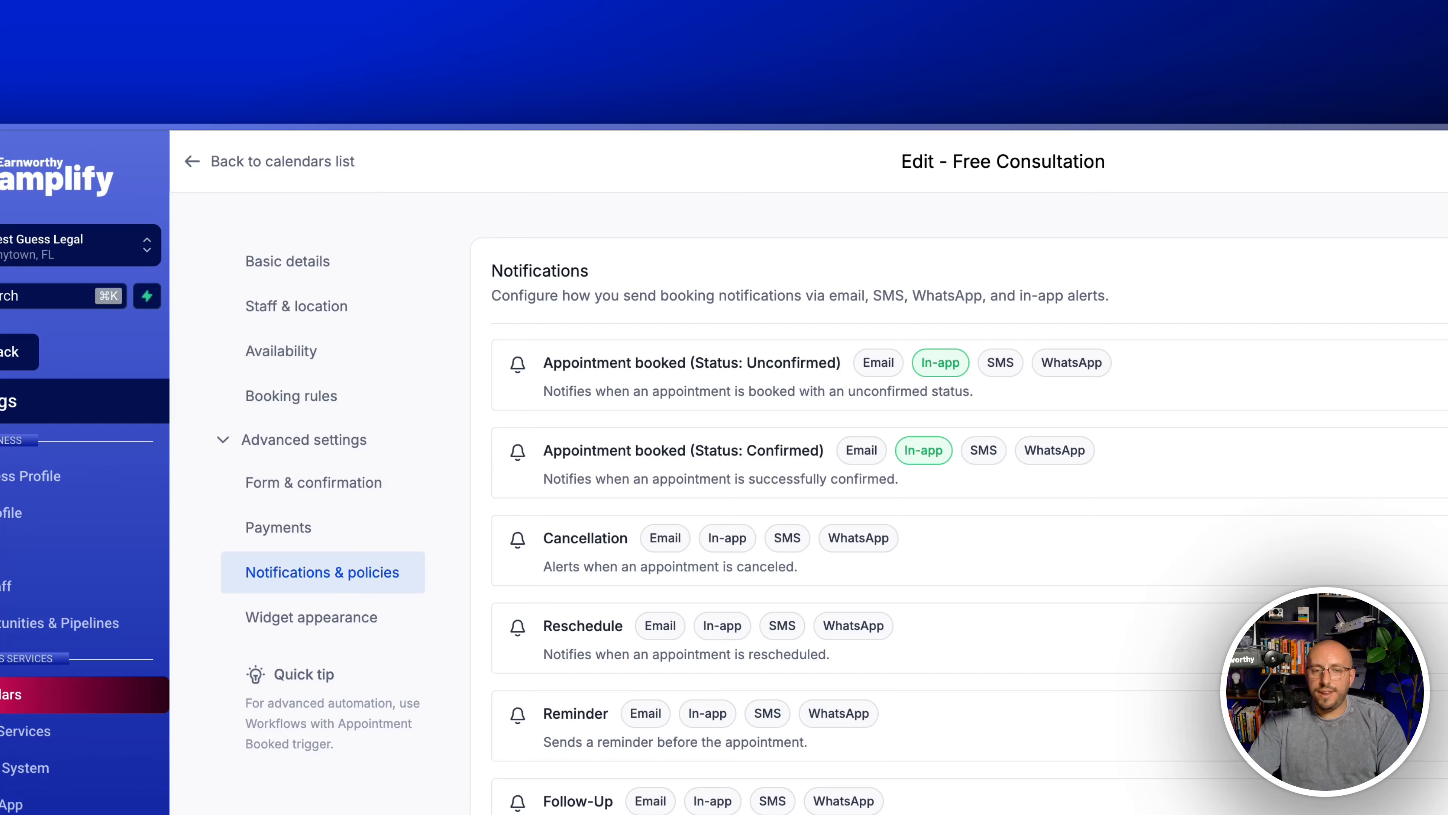
click(1416, 366)
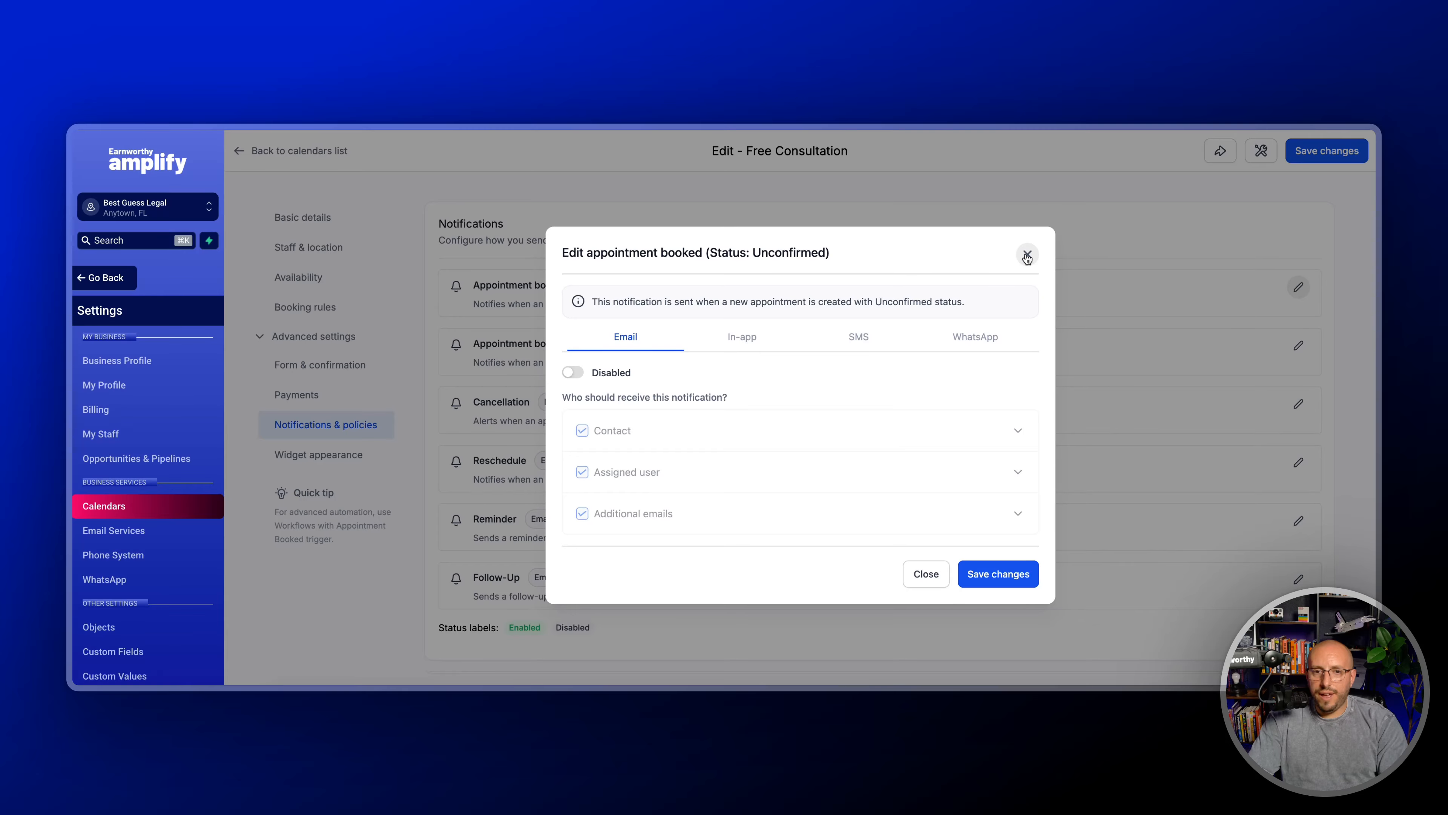
click(1029, 257)
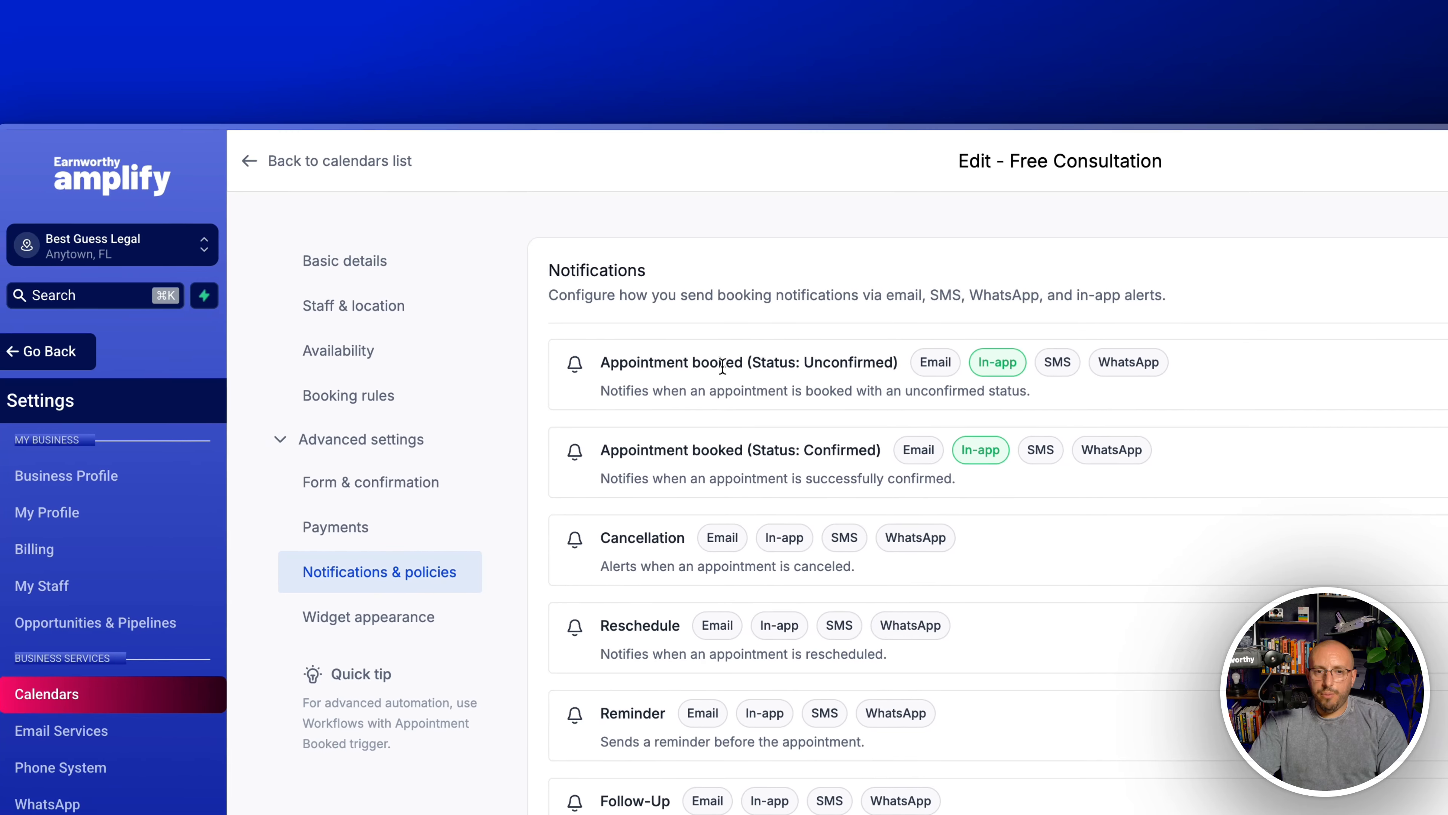
drag(574, 286, 615, 287)
drag(585, 366, 805, 369)
click(810, 370)
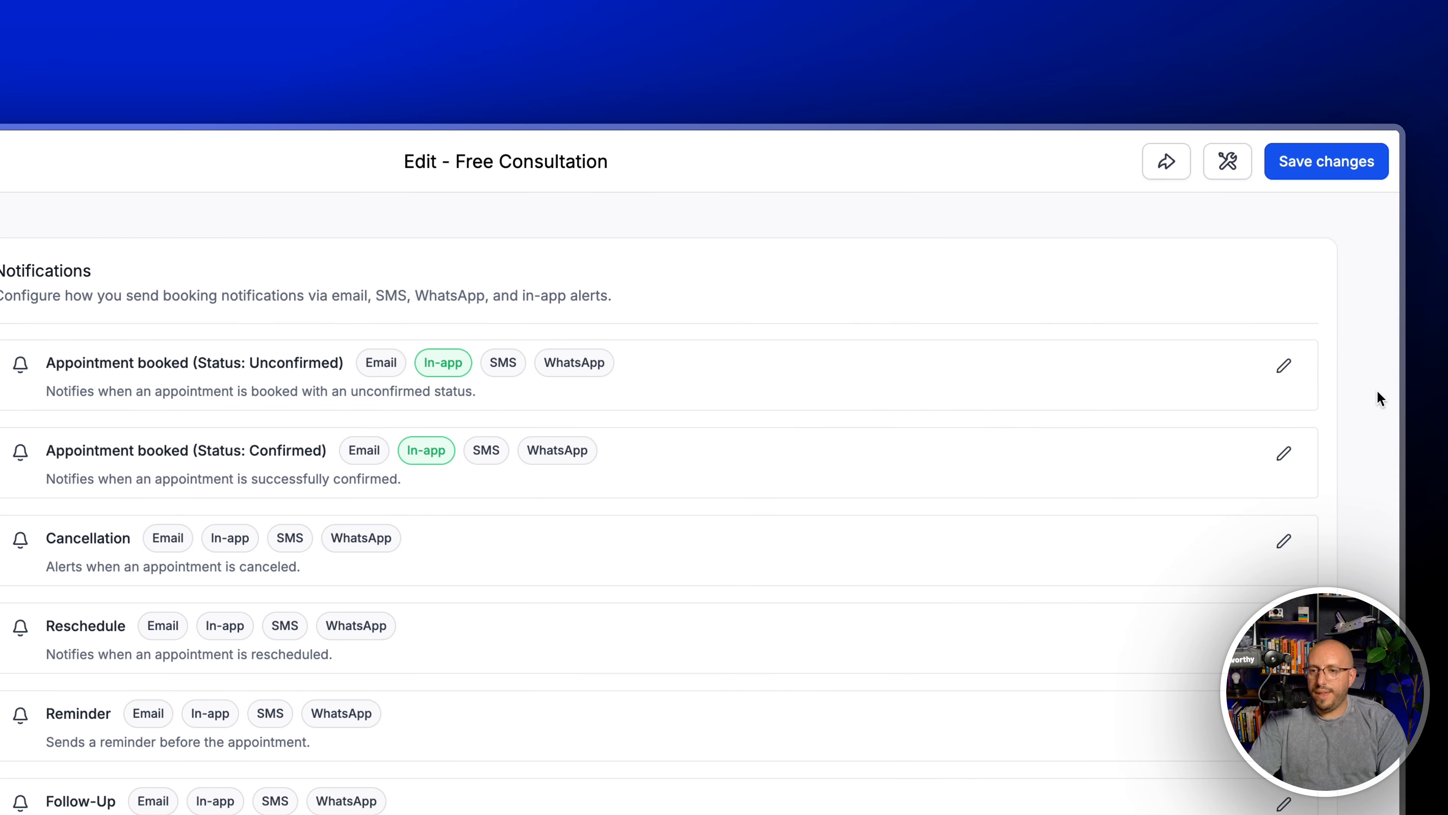
Step: Enable the email notification for appointments booked with unconfirmed status and check its in-app recipient
click(1261, 365)
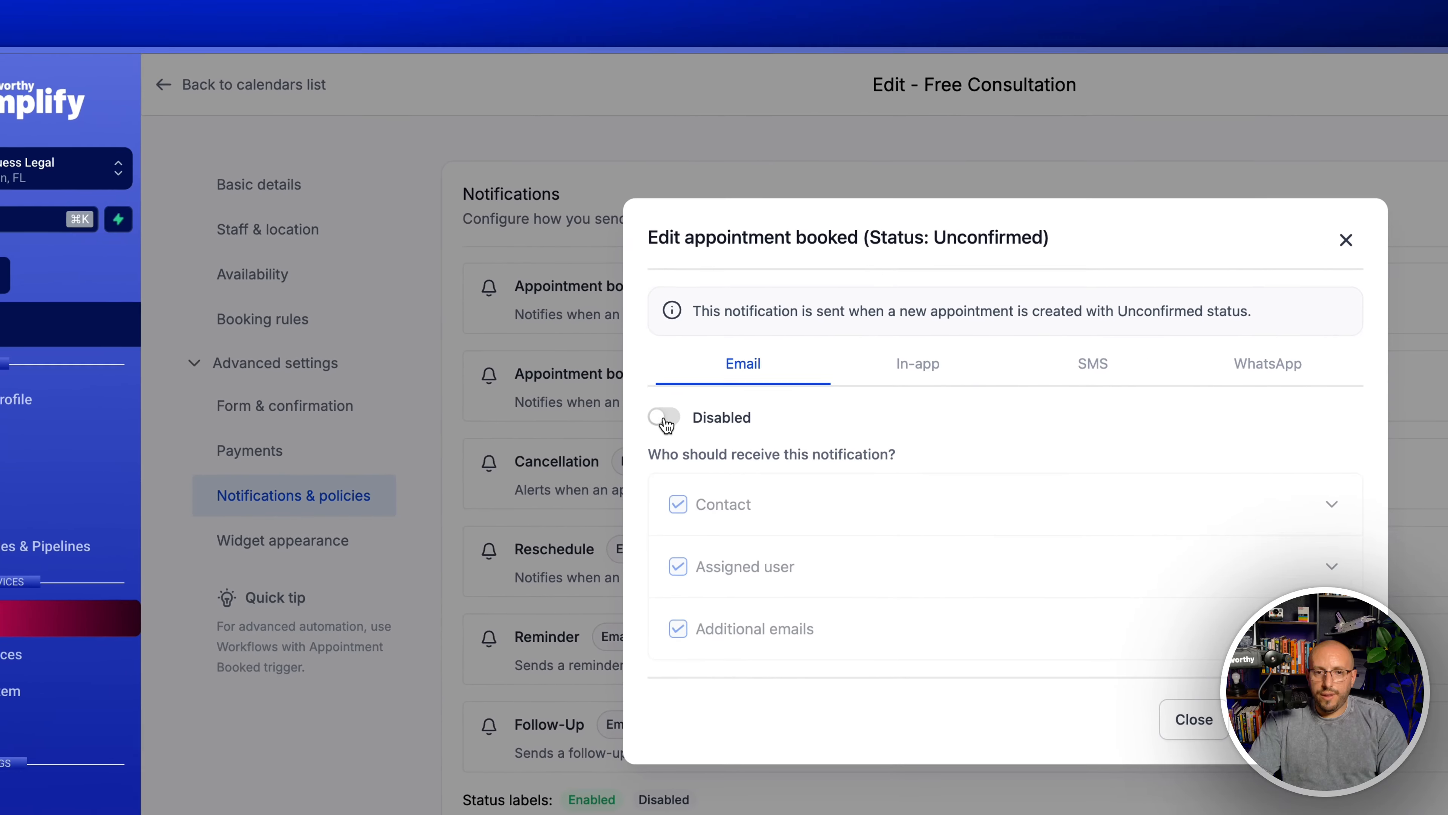
click(696, 464)
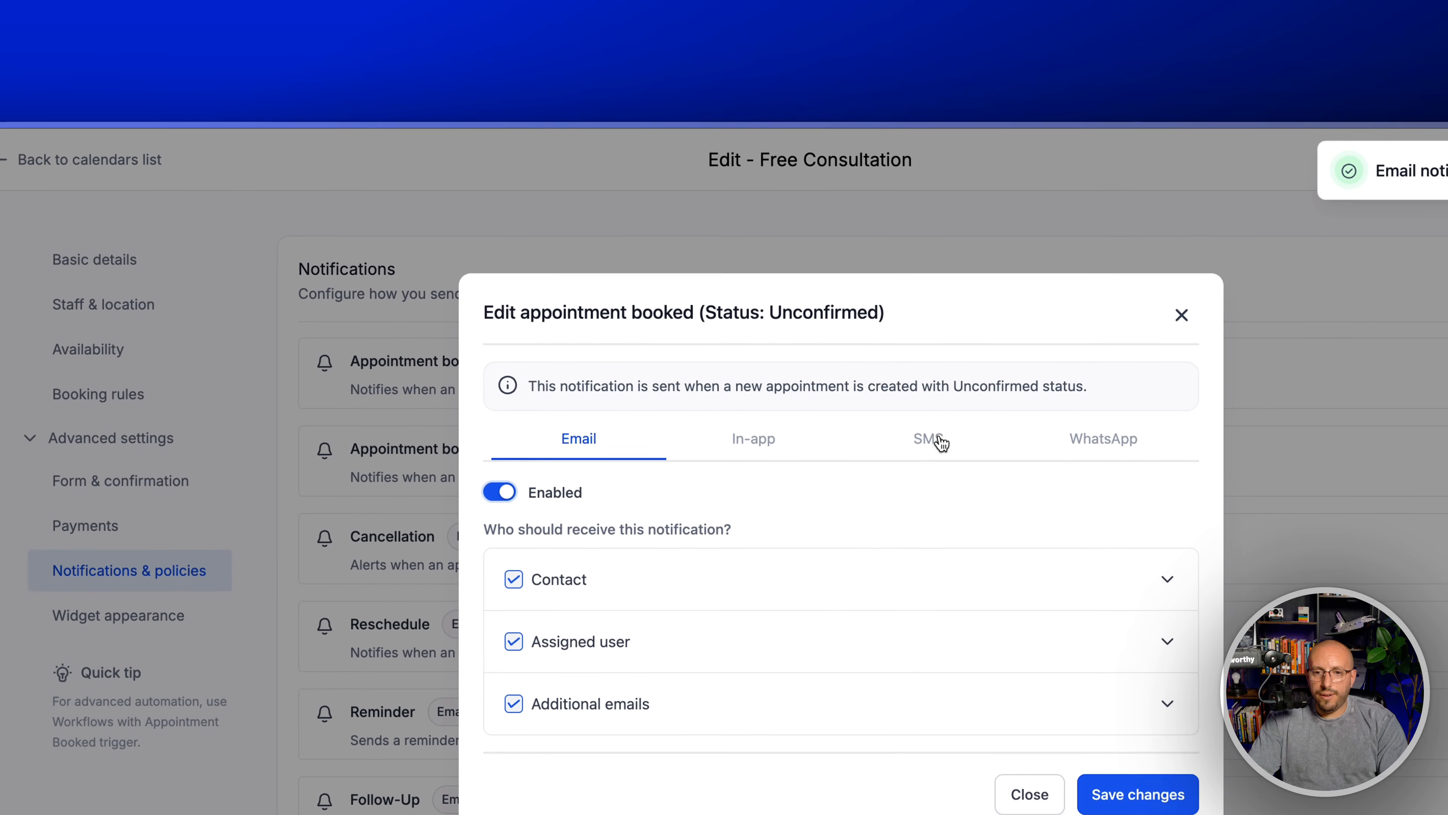
click(736, 449)
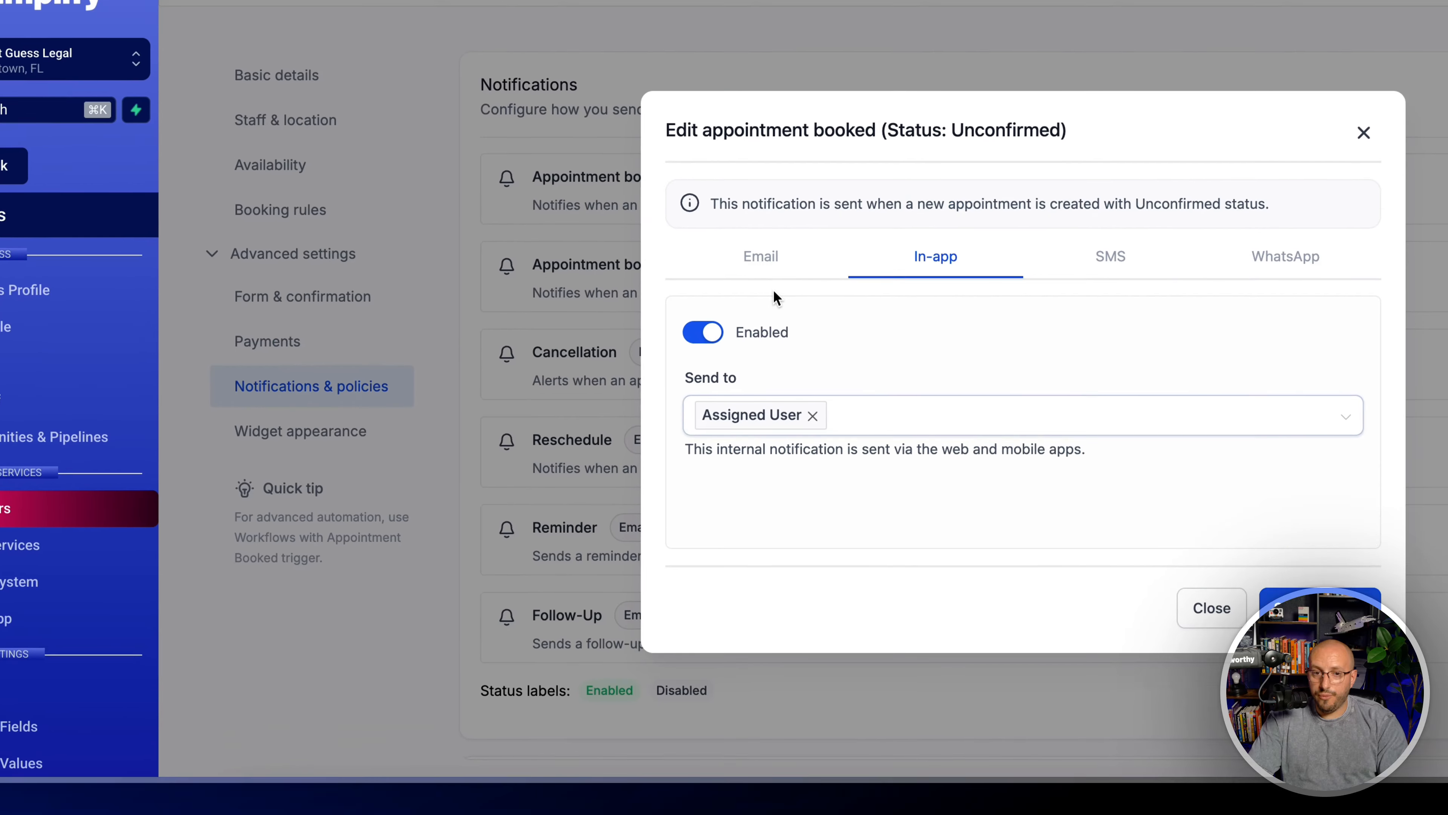
click(764, 263)
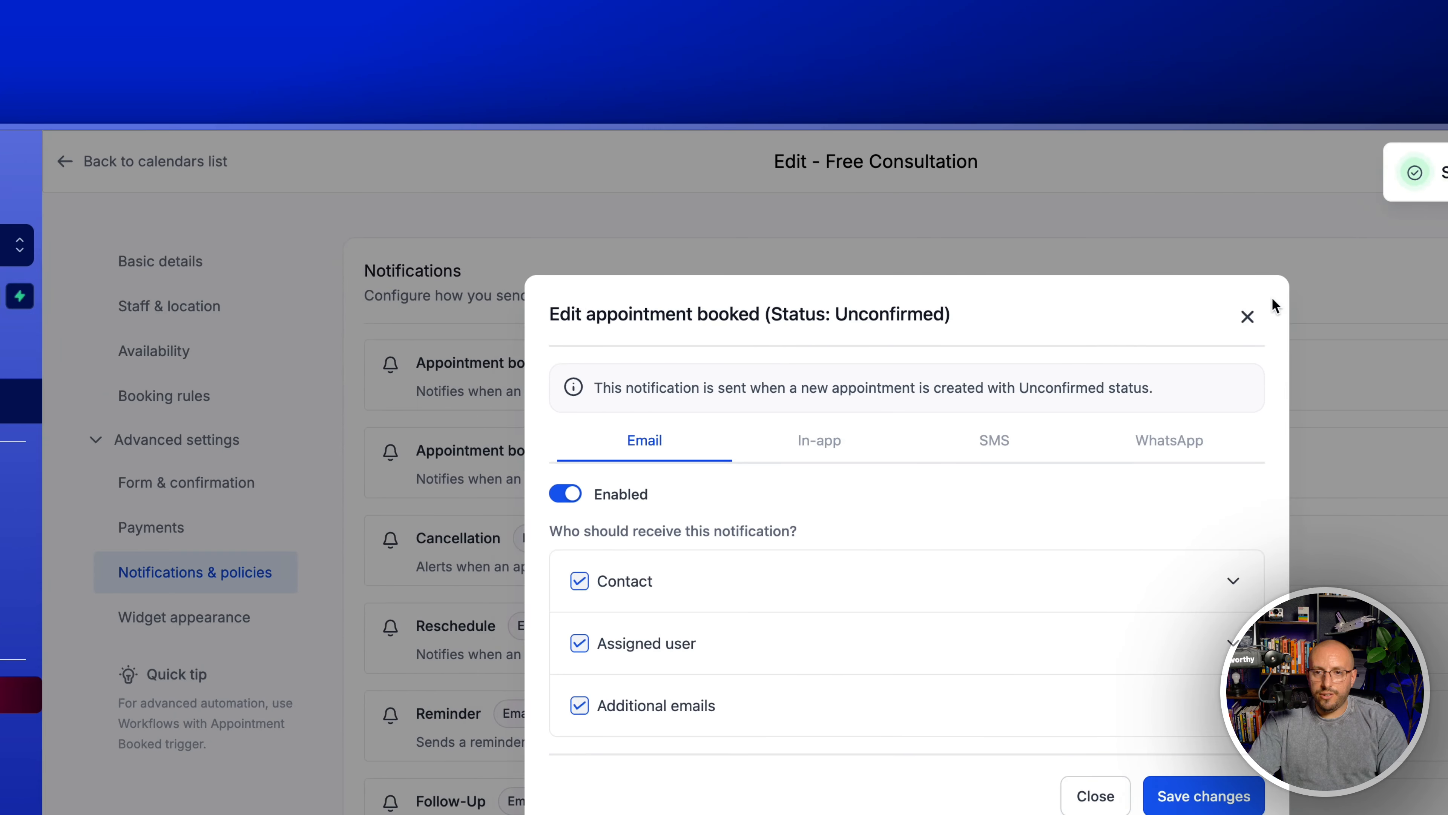
click(1247, 316)
Step: Enable the email notification for appointments booked with confirmed status and save it
click(1447, 452)
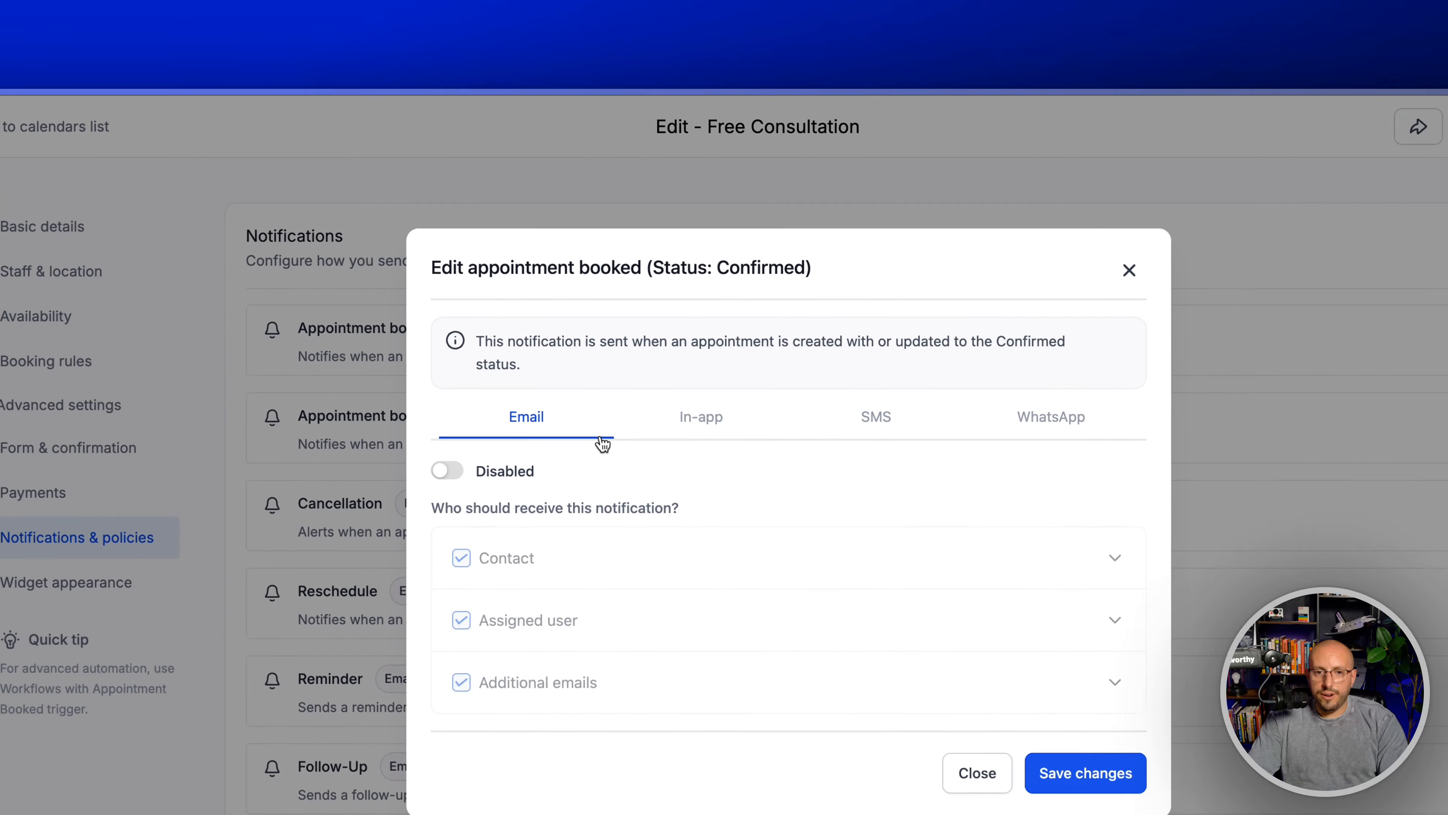
click(447, 471)
click(1085, 773)
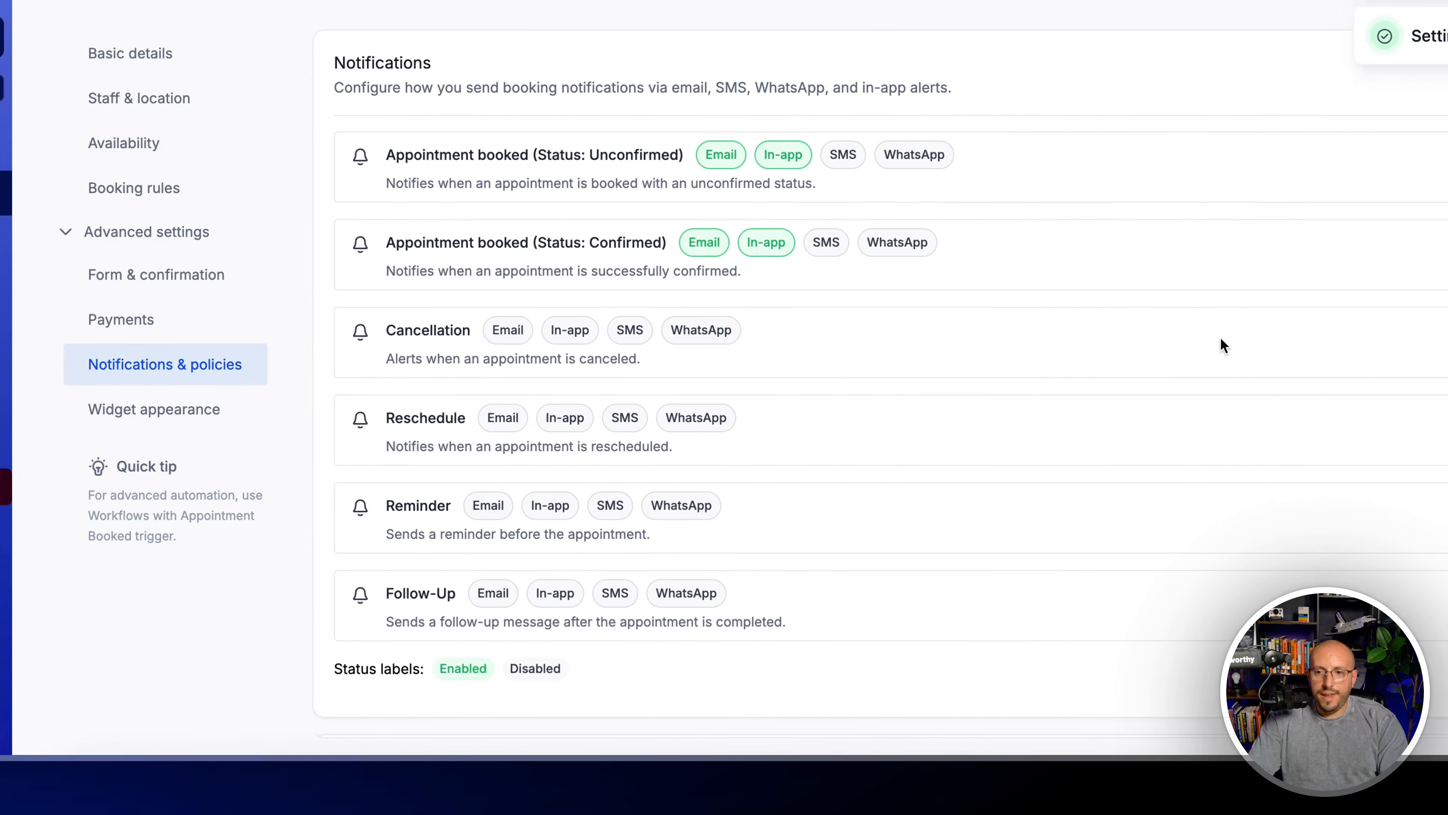
Step: Enable and save the email notifications for appointment cancellations and reschedules
click(1447, 340)
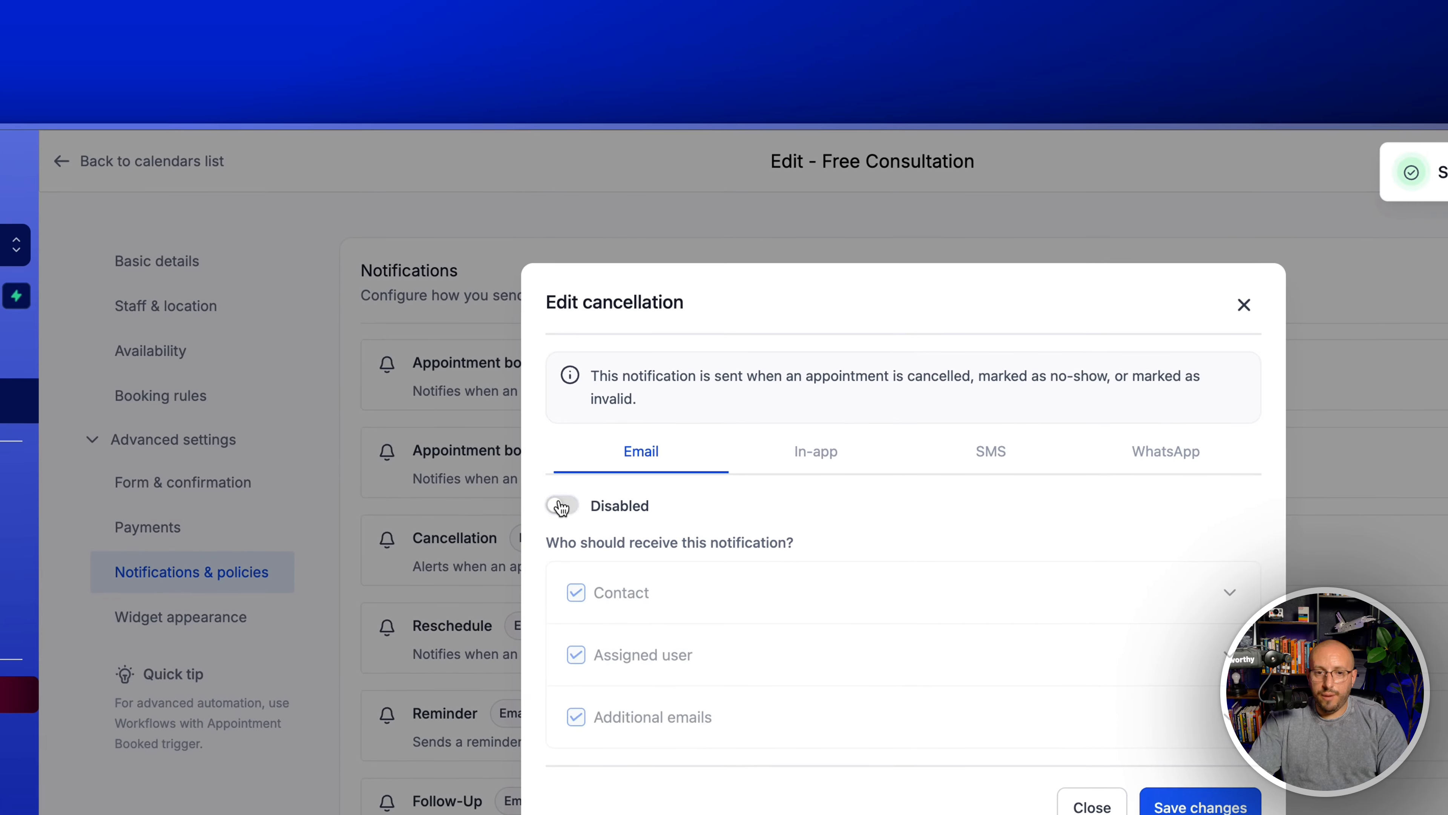
click(562, 506)
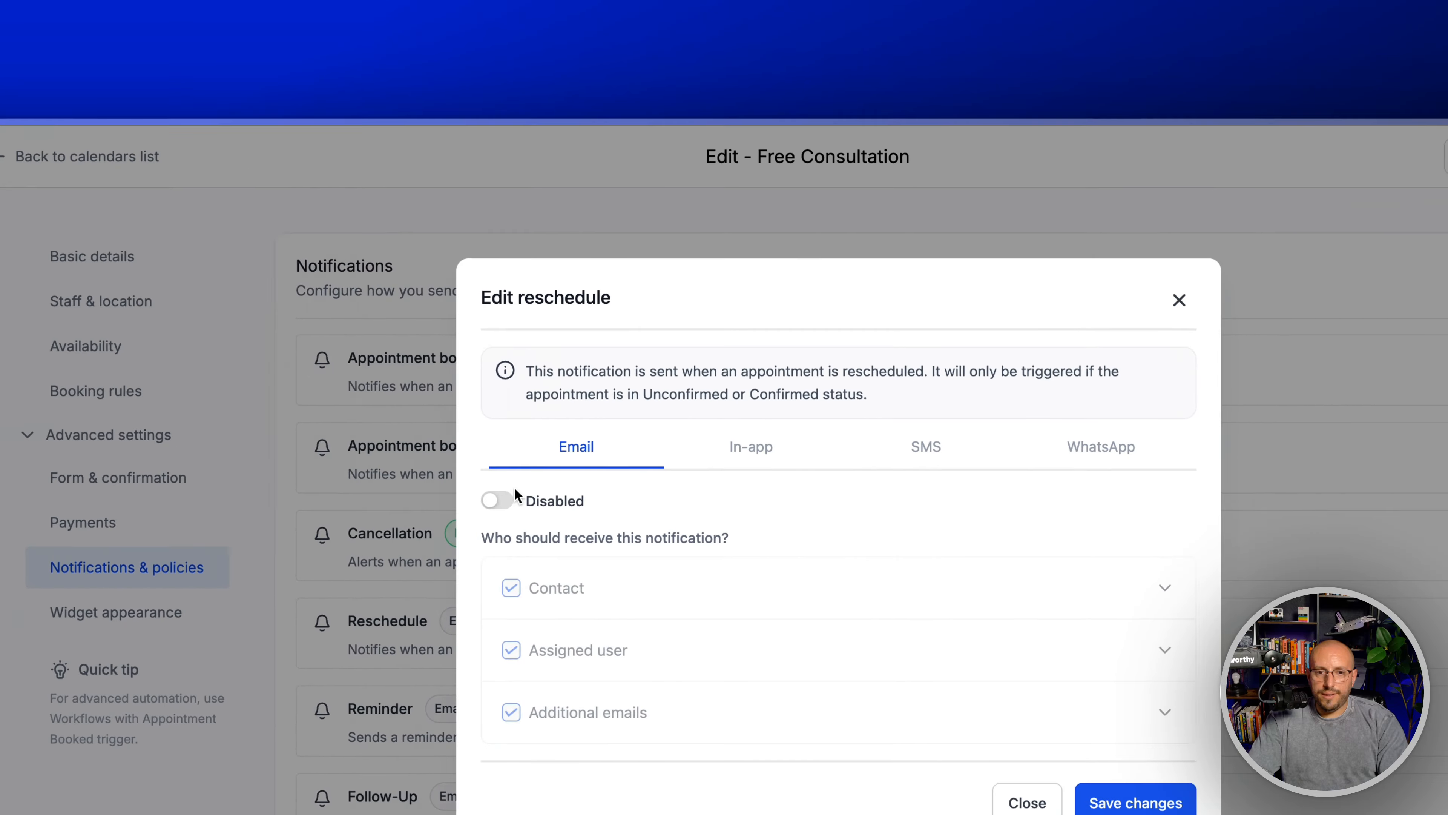
click(505, 497)
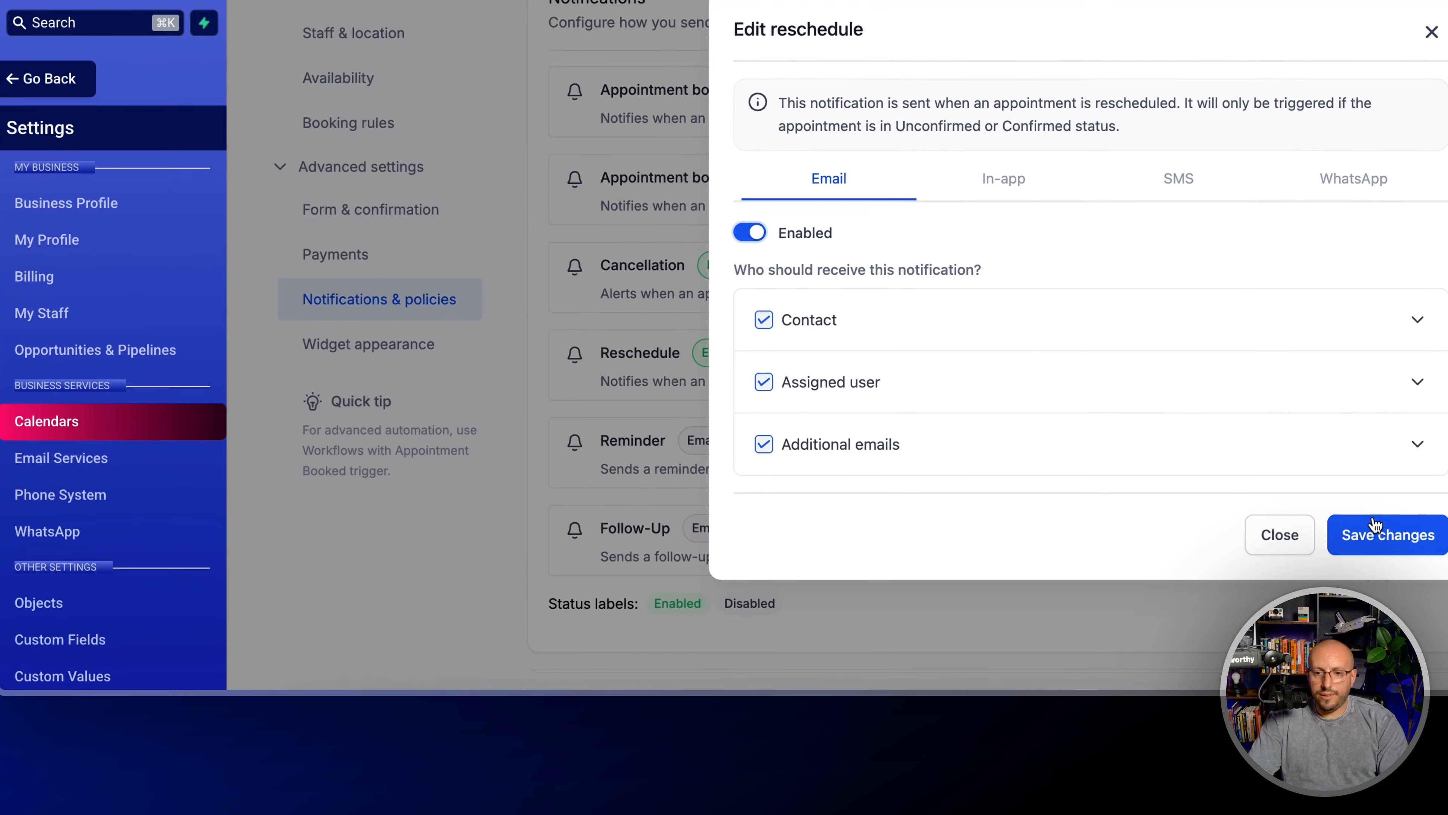
click(1375, 525)
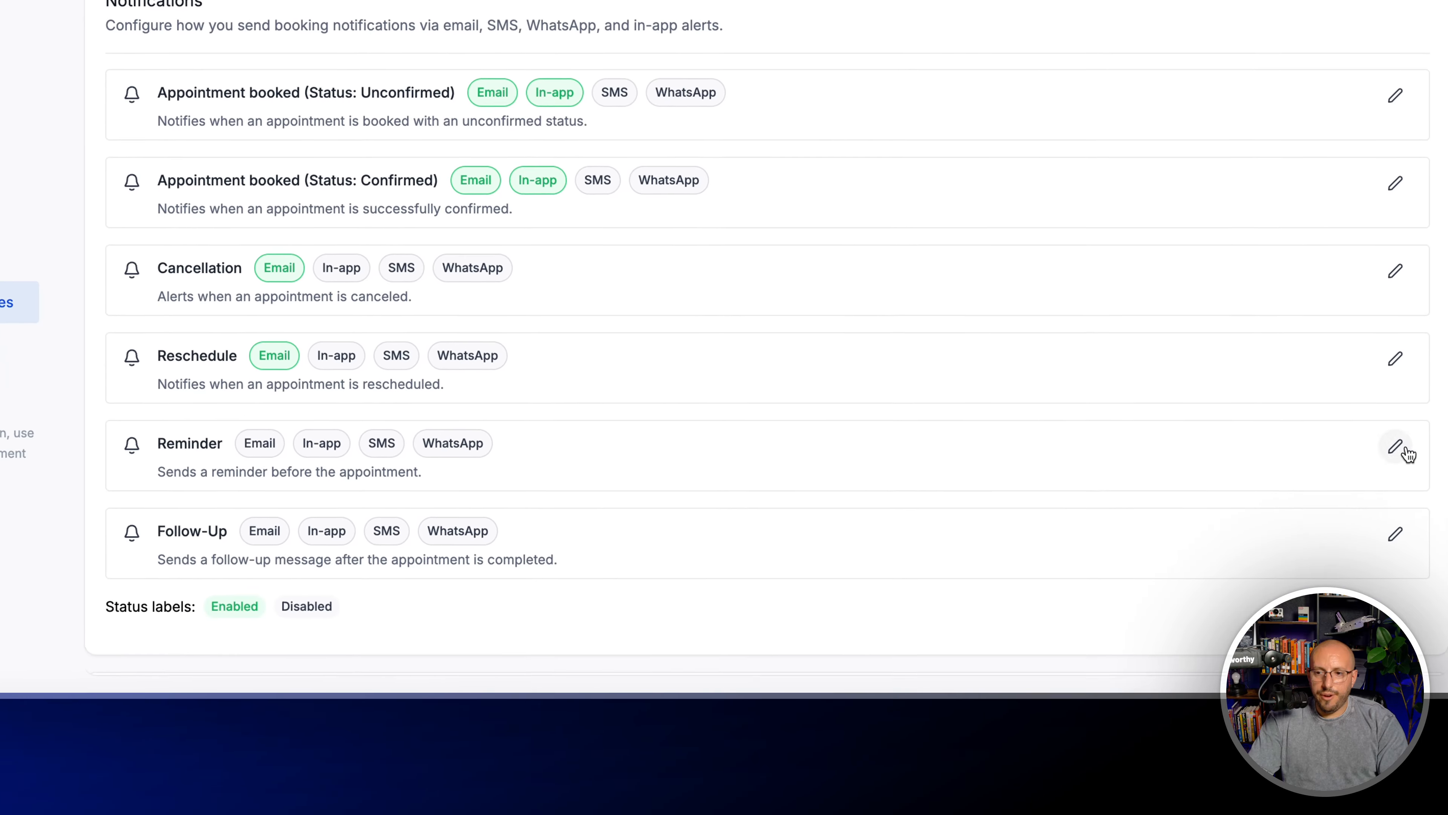
Step: Enable the email notification for appointment reminders and open its contact recipient settings
click(1397, 447)
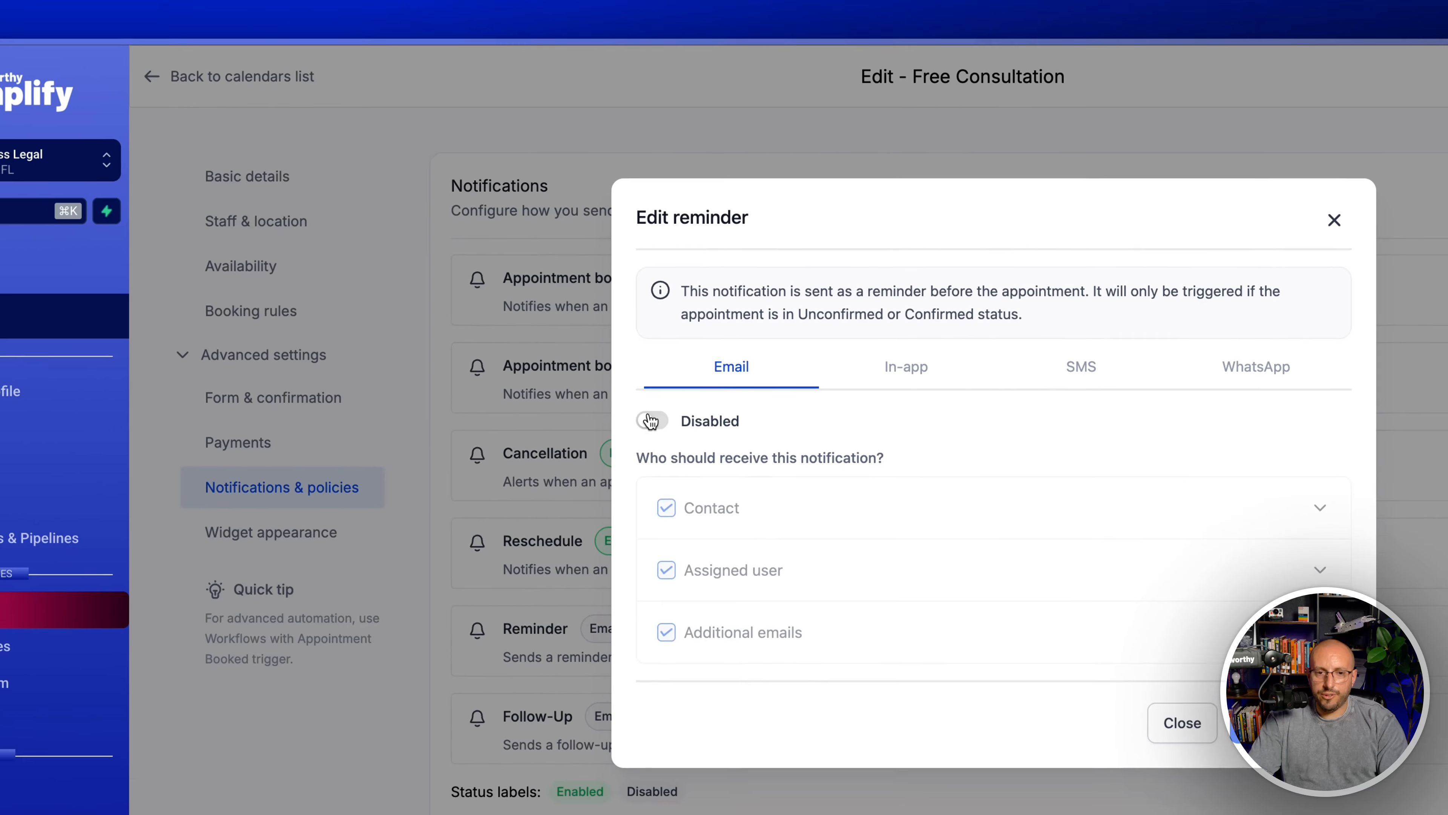
click(651, 421)
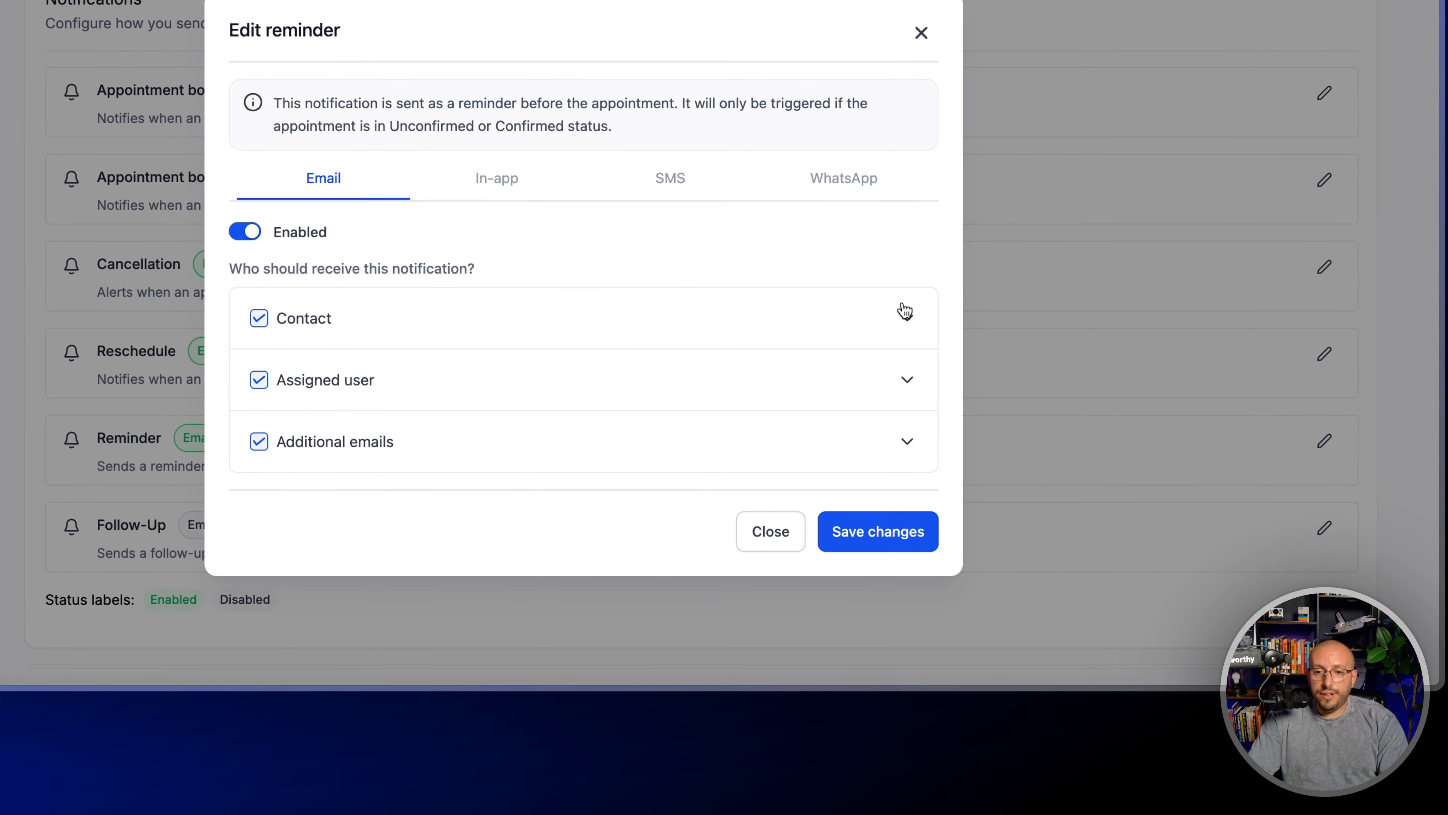
click(1017, 438)
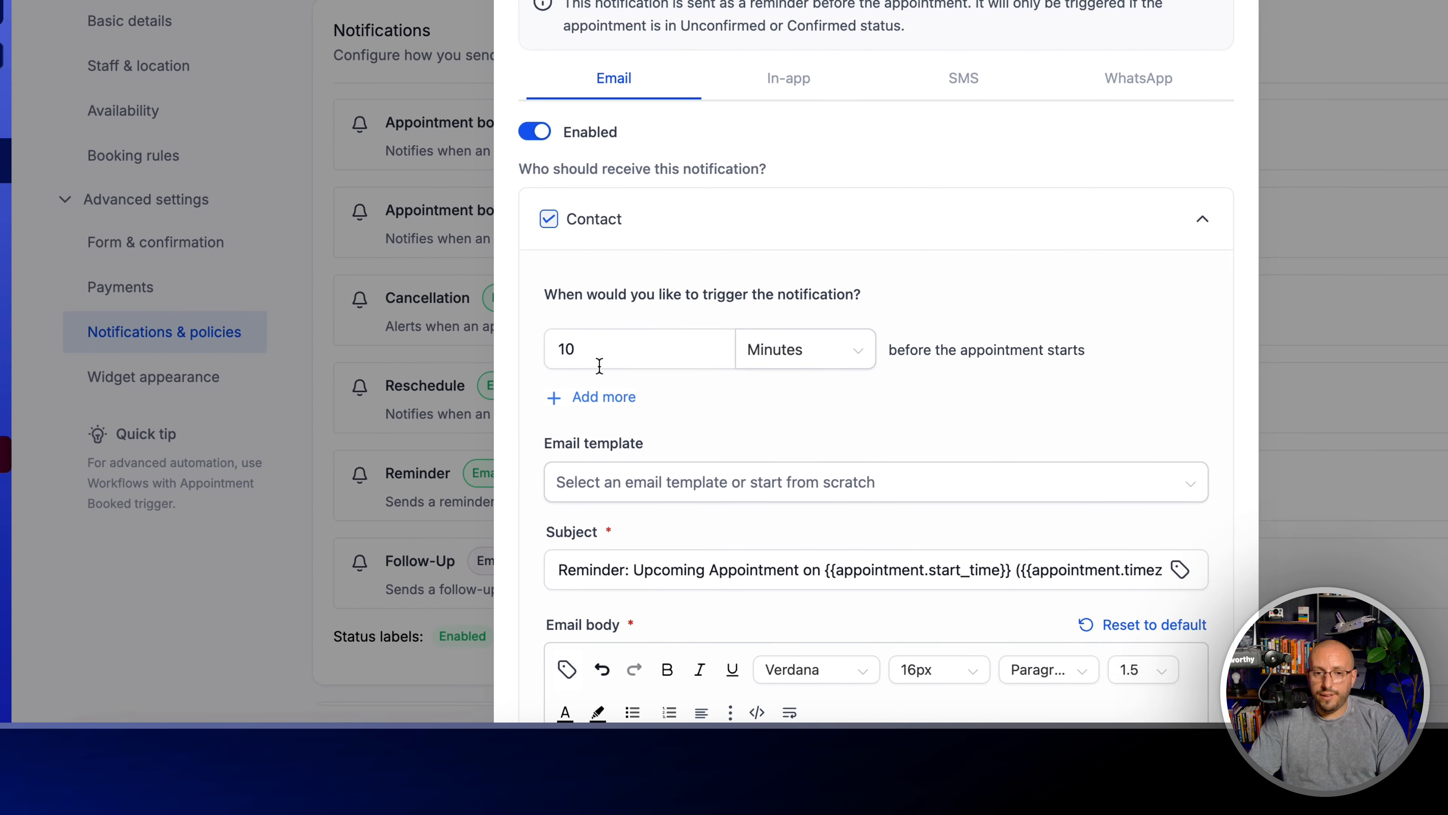
Step: Add a second contact reminder triggered 1 day before the appointment starts and save the reminder notification
click(627, 387)
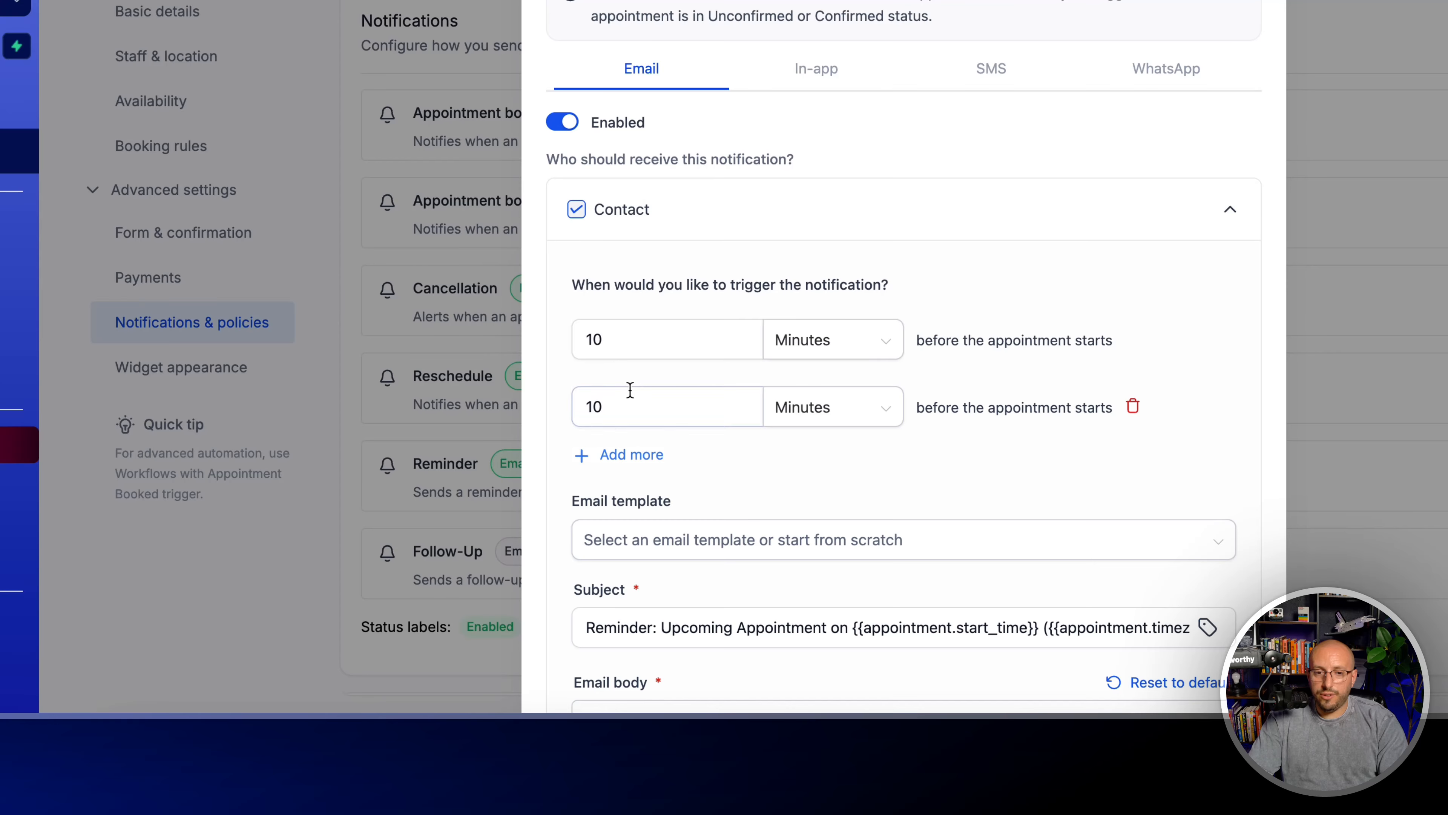
click(689, 340)
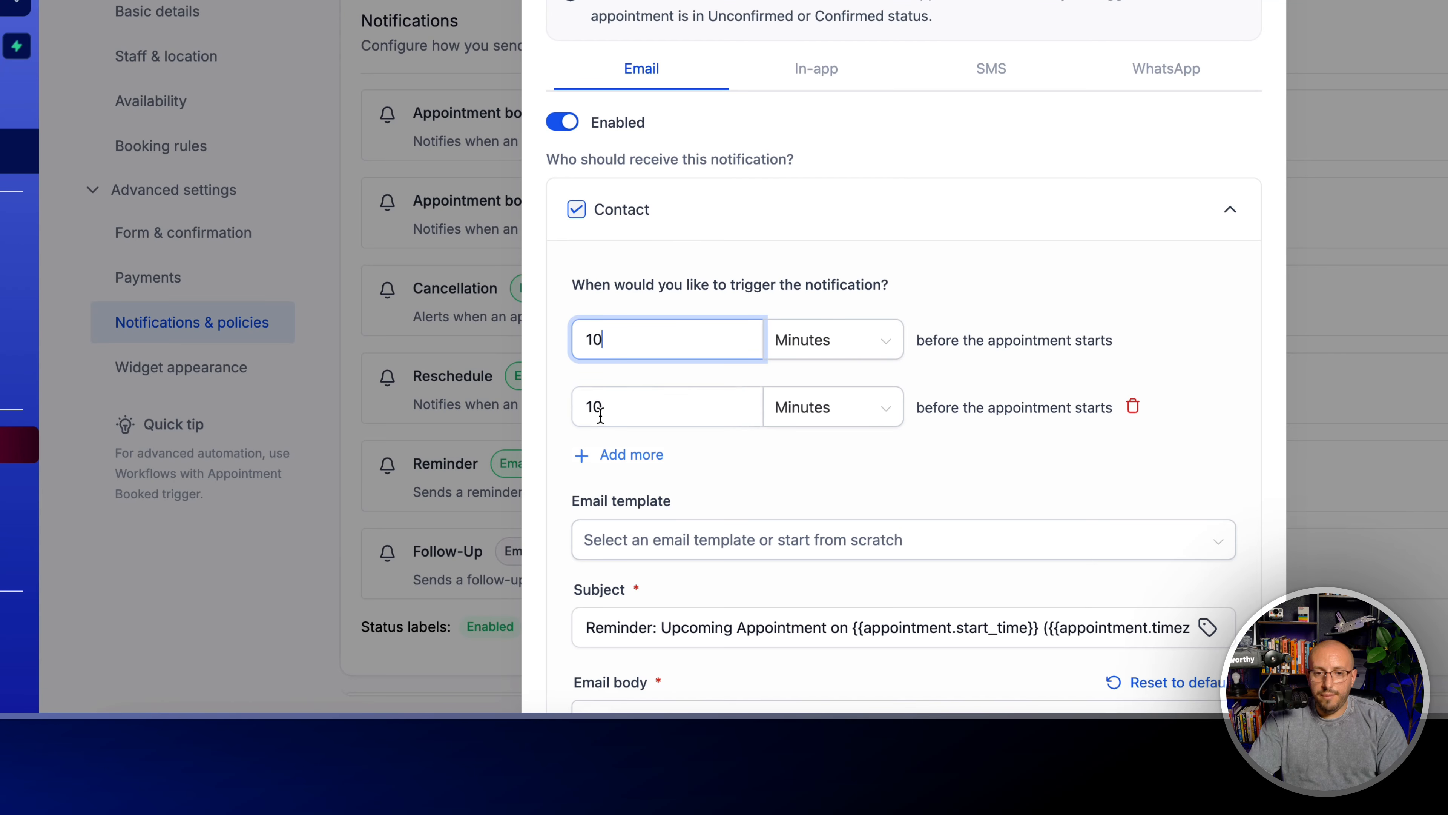
text(1)
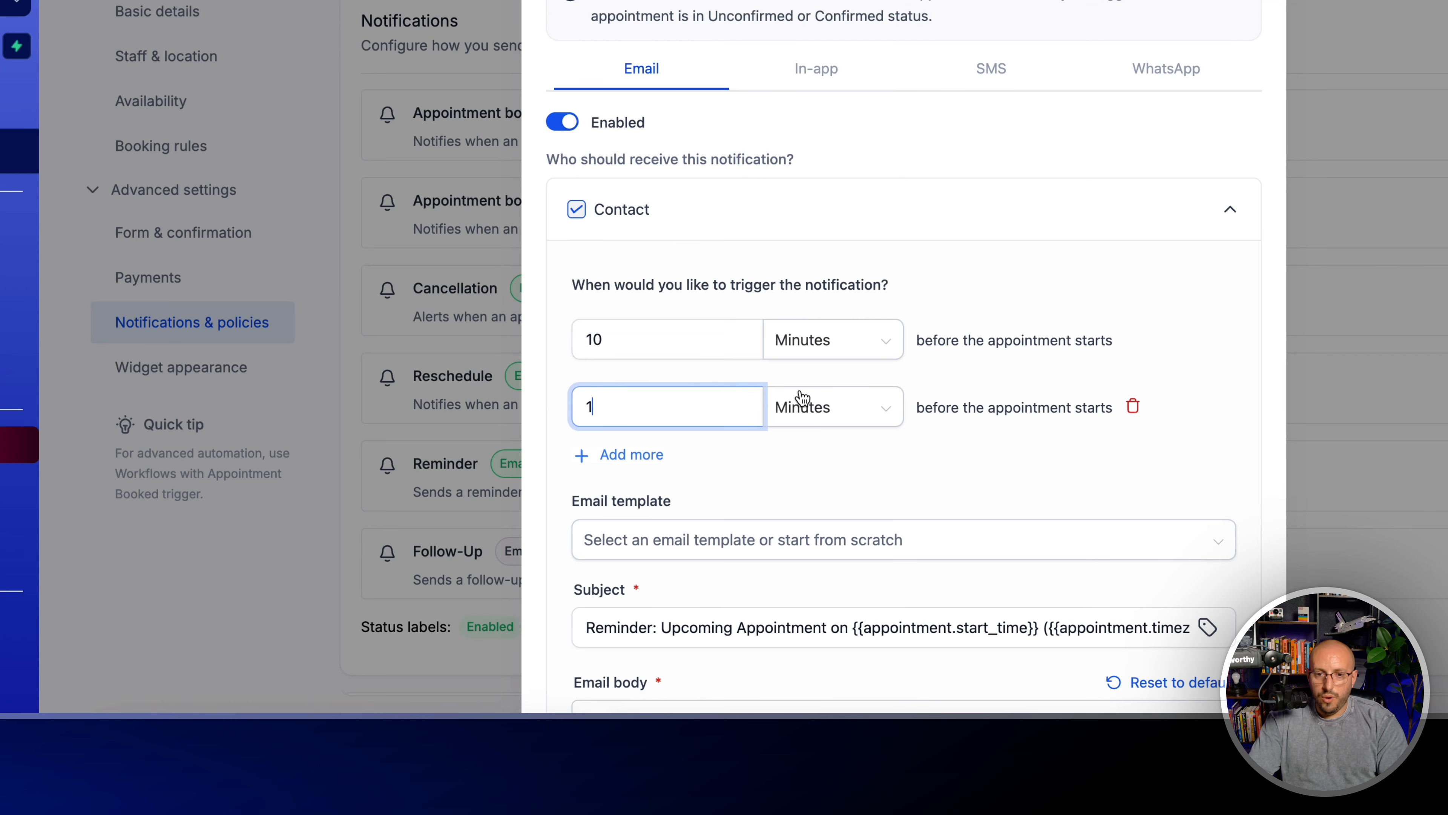
click(846, 417)
click(808, 530)
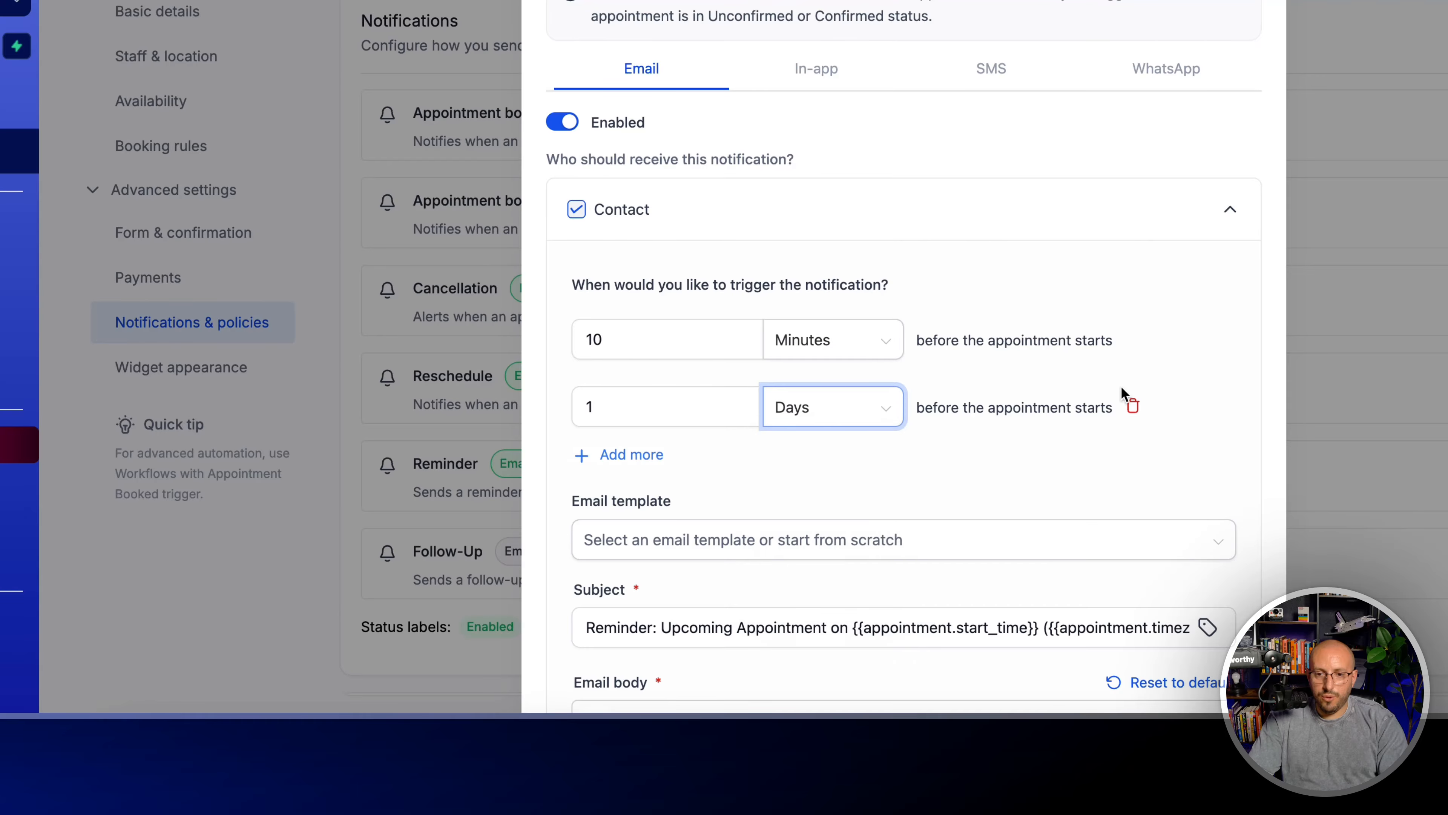
scroll(1129, 400, down, 10)
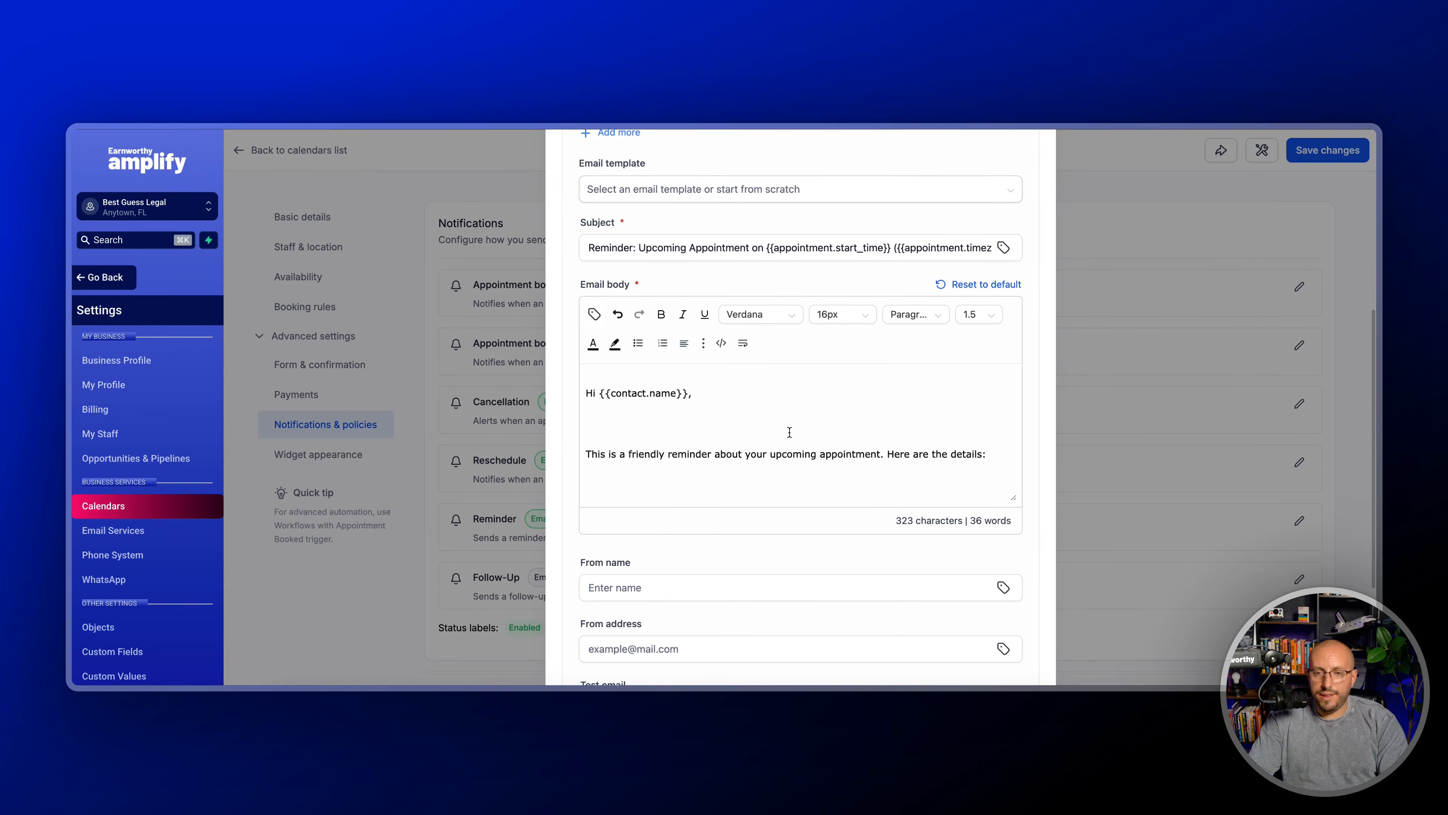
scroll(771, 477, down, 5)
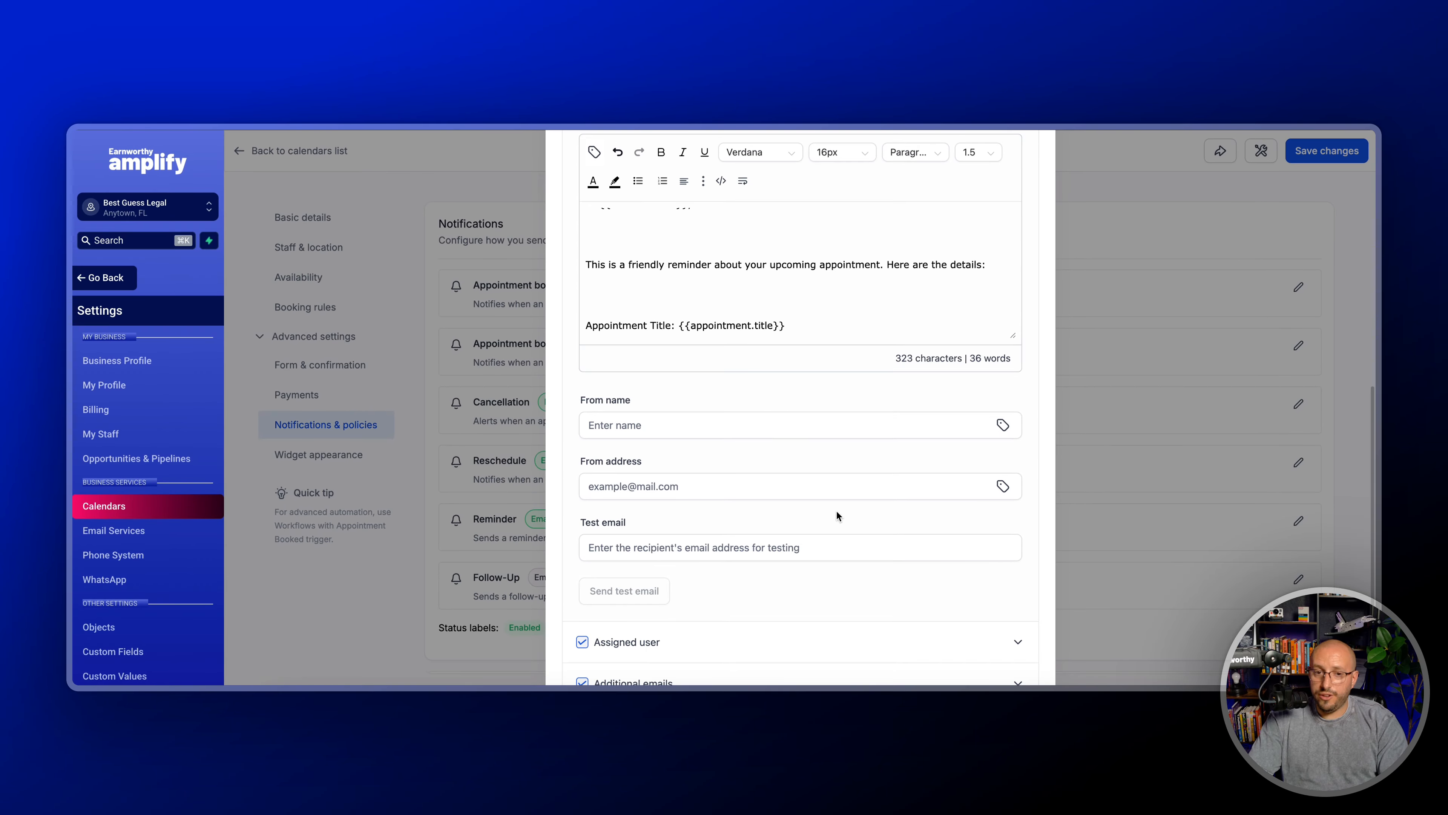
click(999, 667)
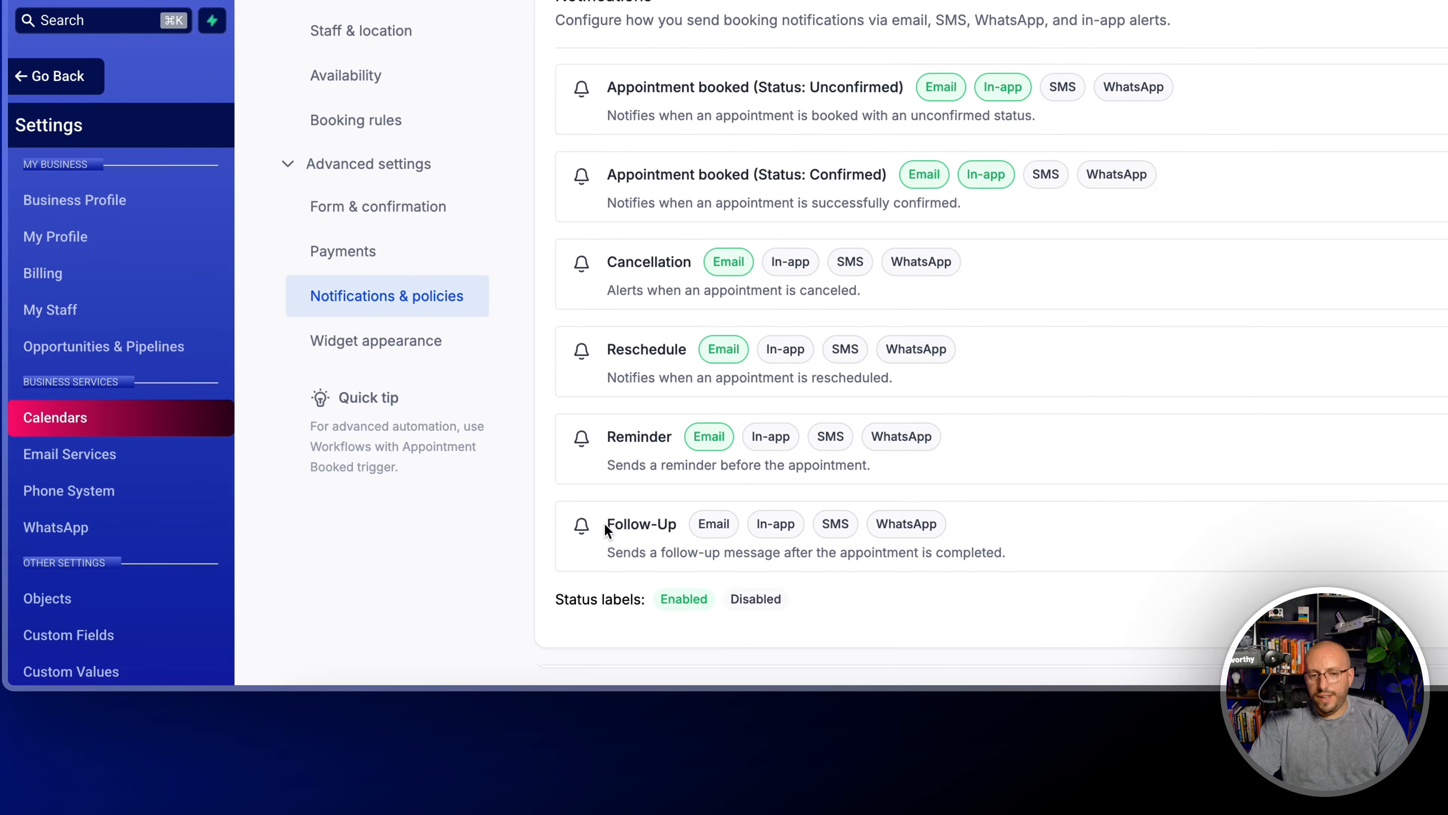
drag(470, 576, 514, 581)
drag(668, 530, 683, 530)
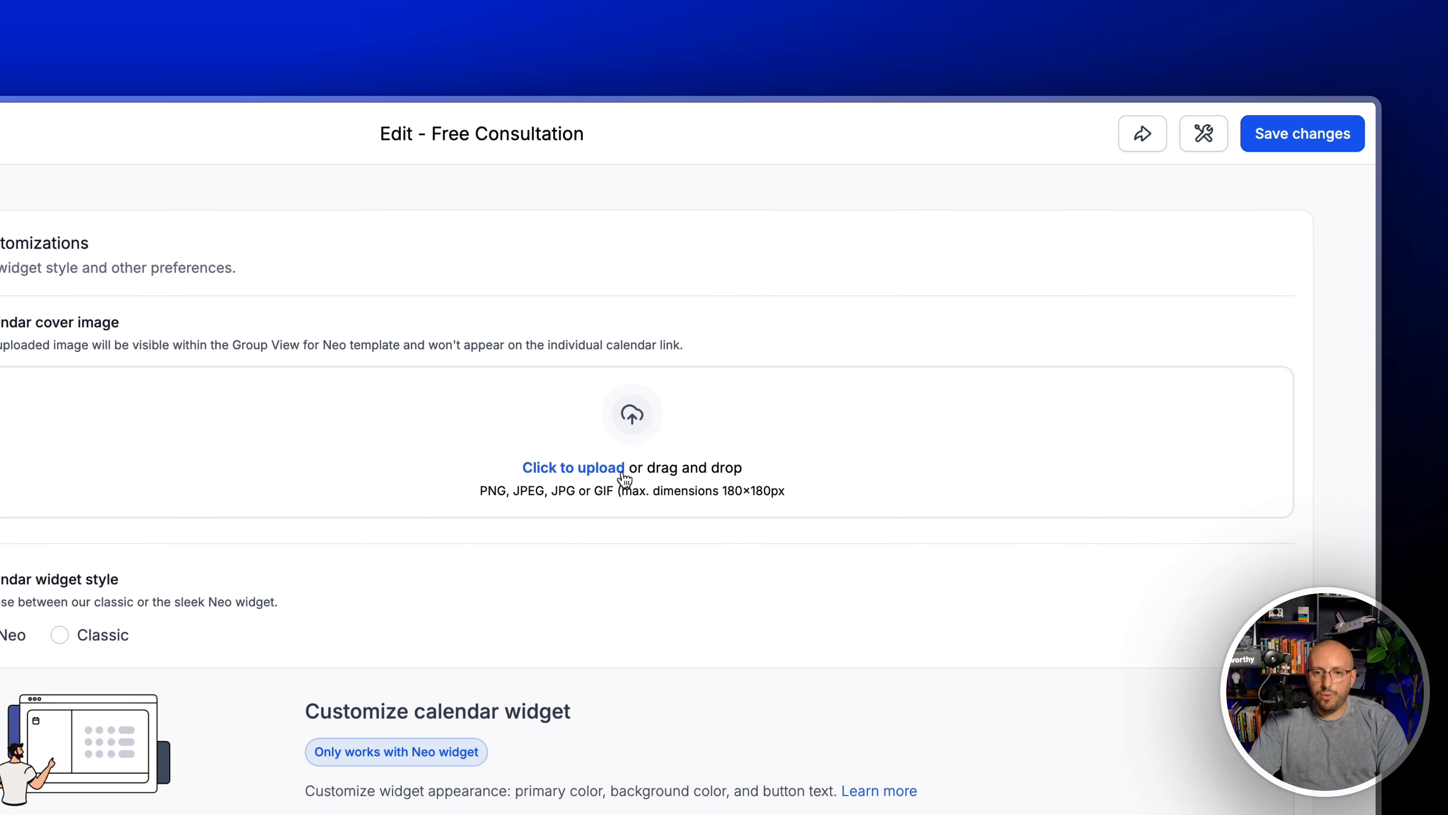
Step: Set the calendar cover image to Untitled design (64).png from the media storage
click(573, 467)
click(622, 535)
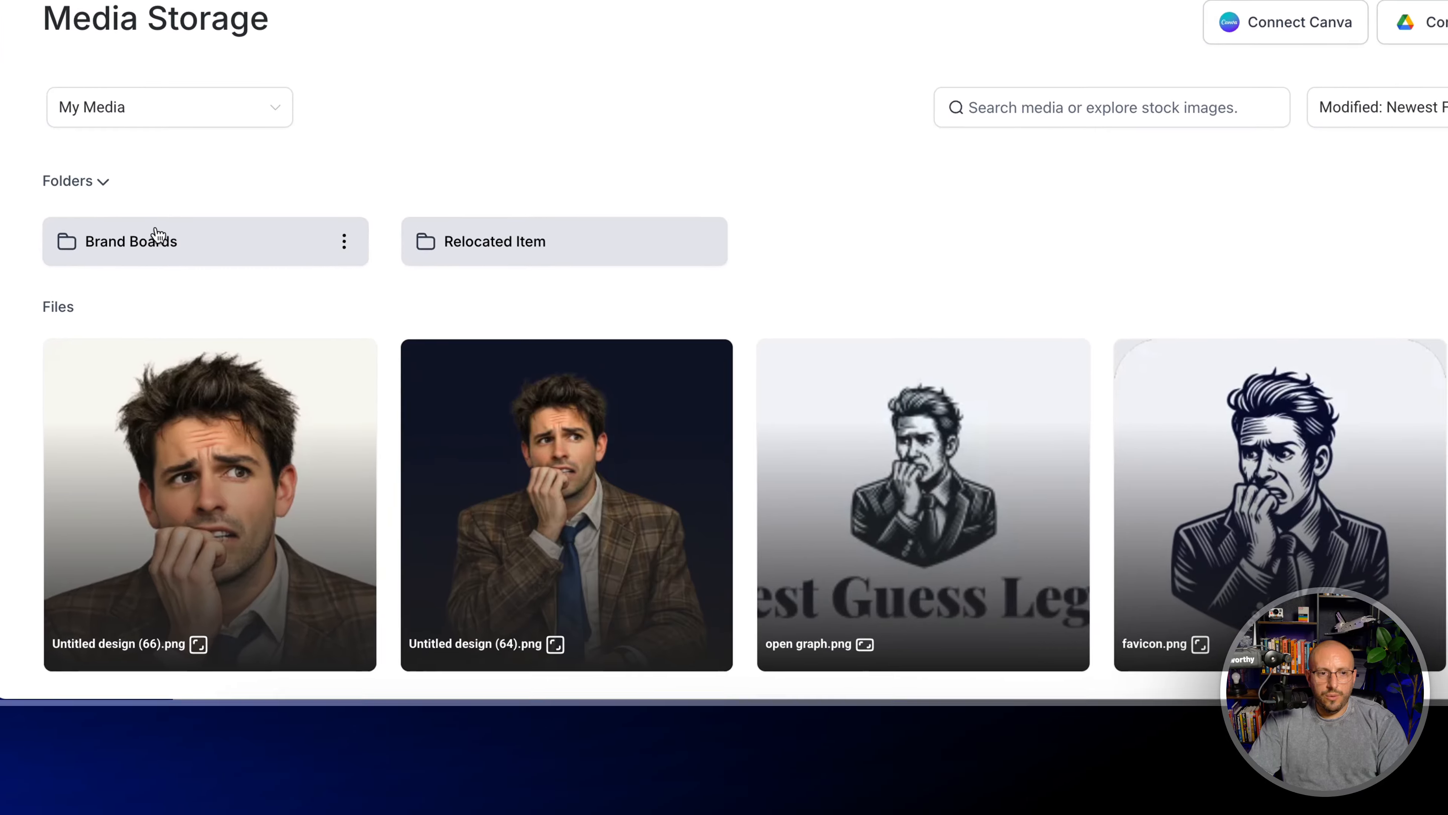
click(222, 477)
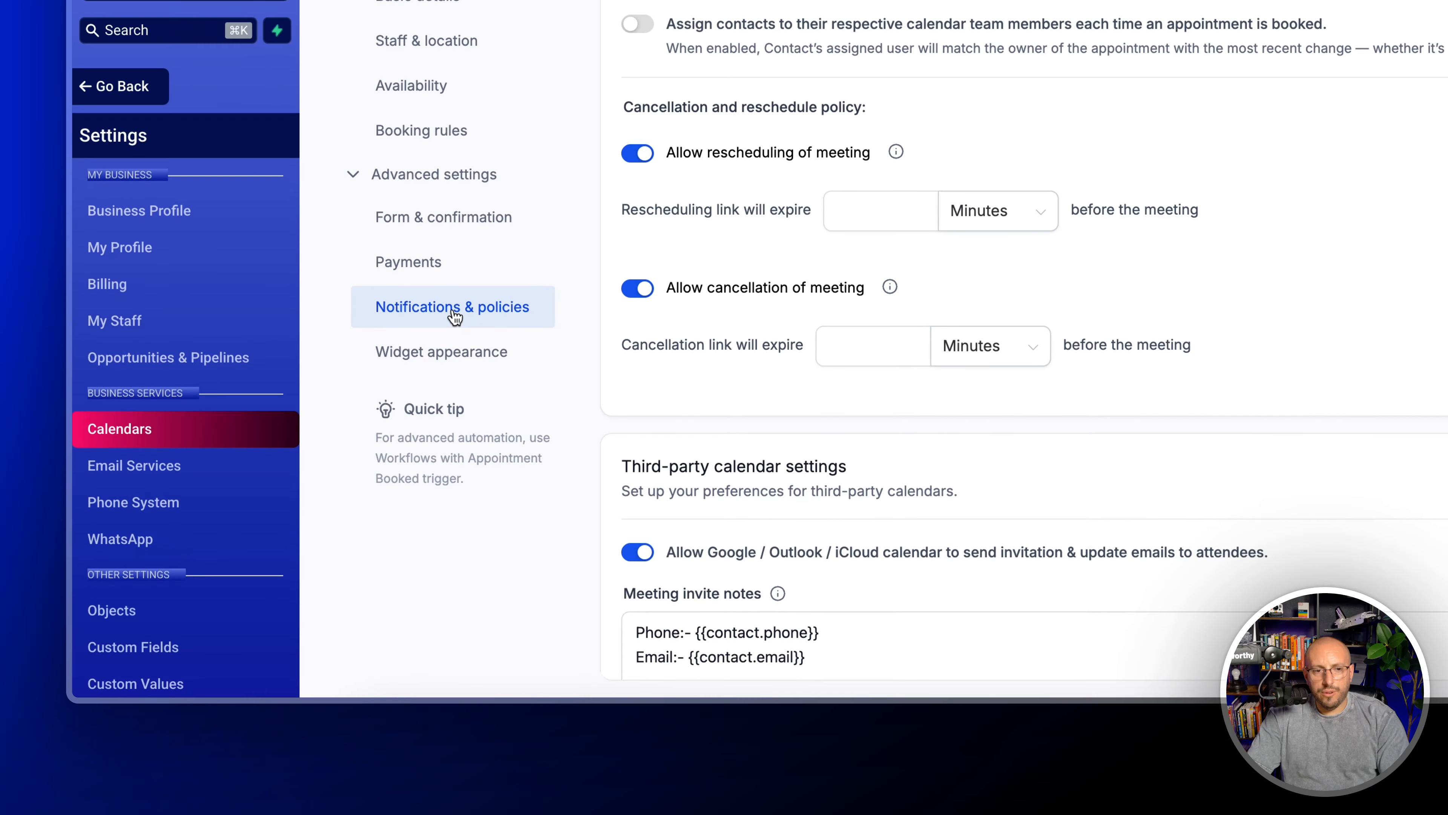
Step: Review the cancellation and reschedule policy and the third-party calendar settings for invitations and update emails
scroll(906, 151, up, 2)
scroll(907, 152, down, 3)
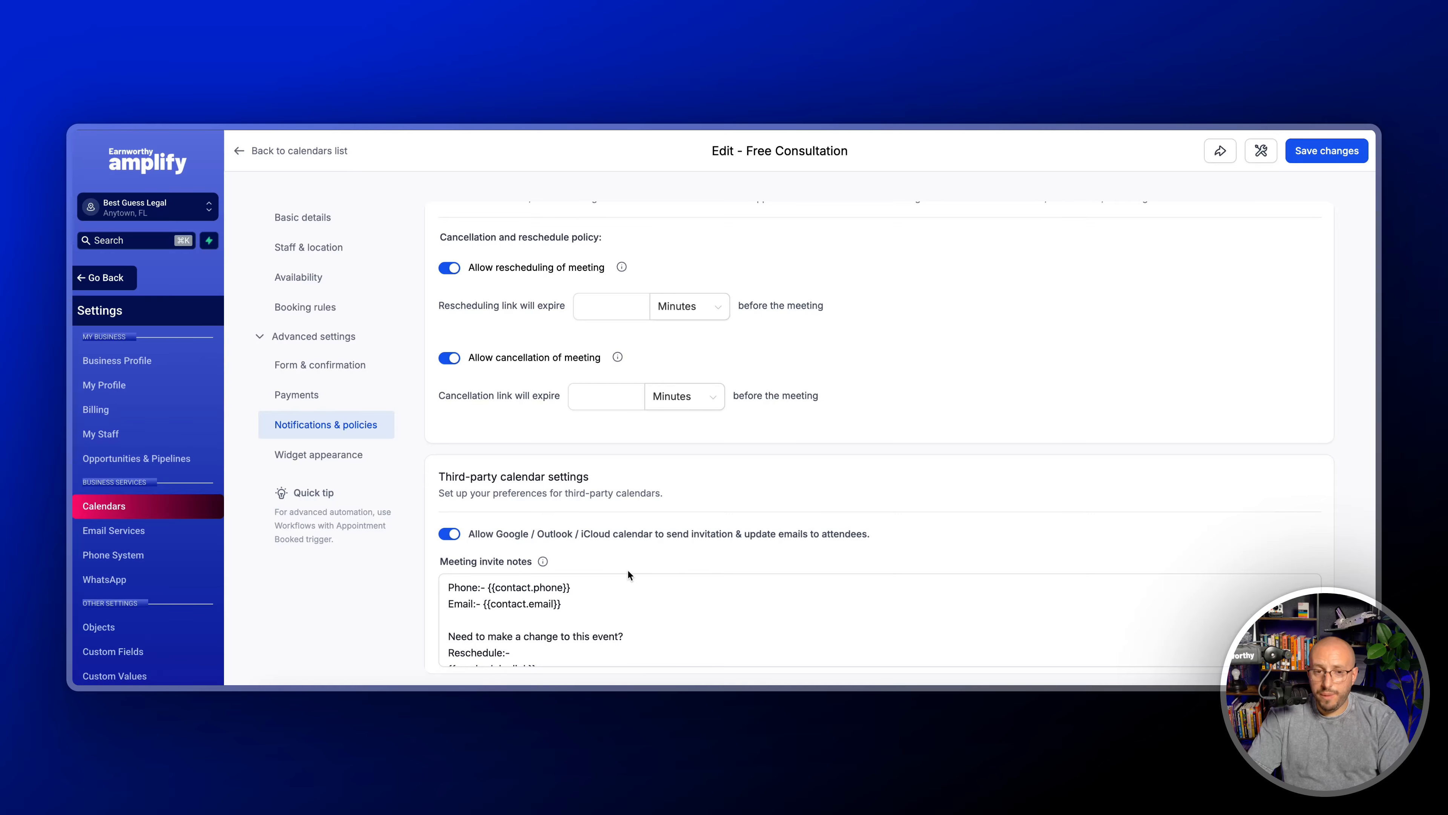
drag(481, 534, 614, 539)
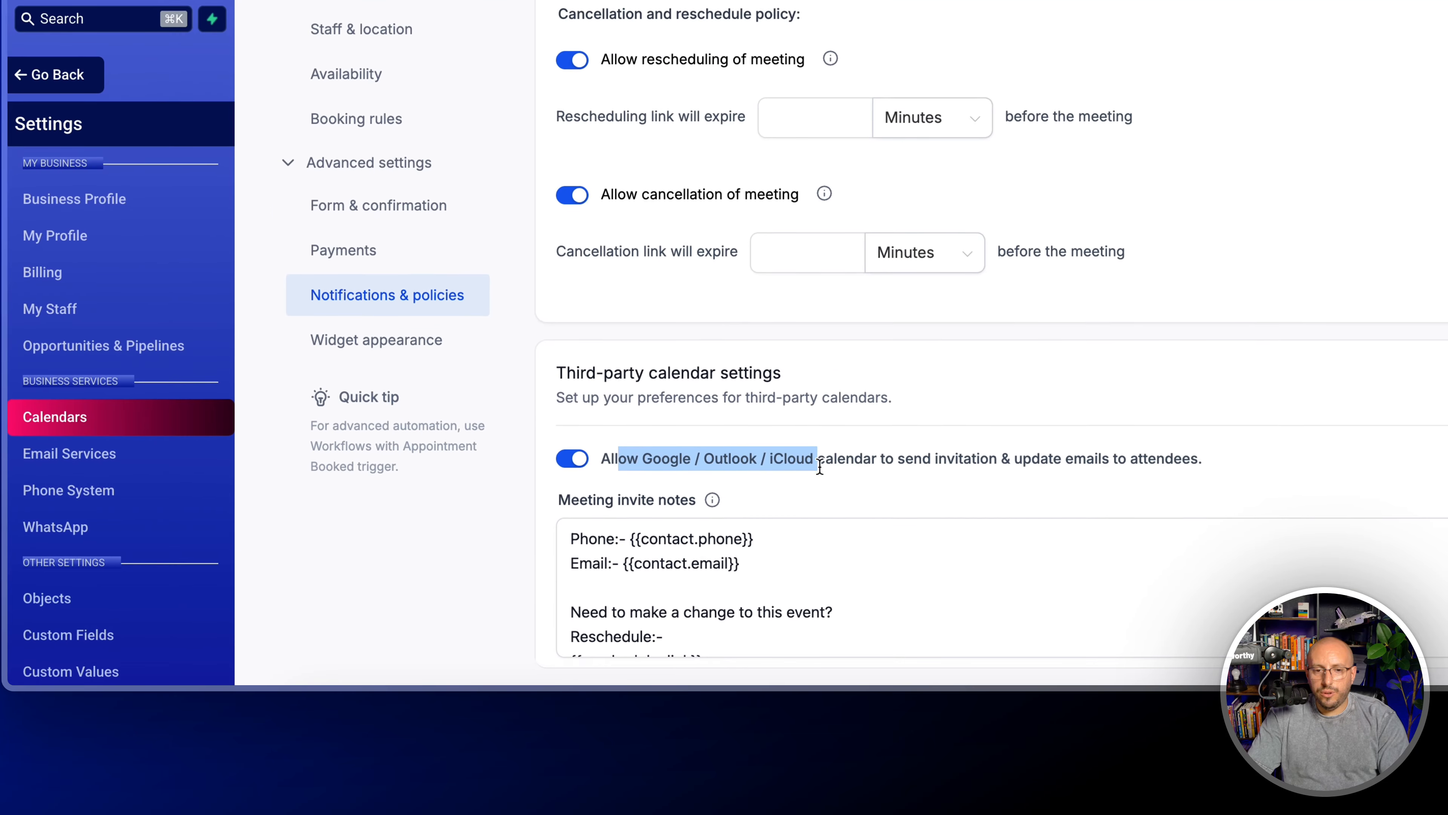
drag(819, 466, 825, 460)
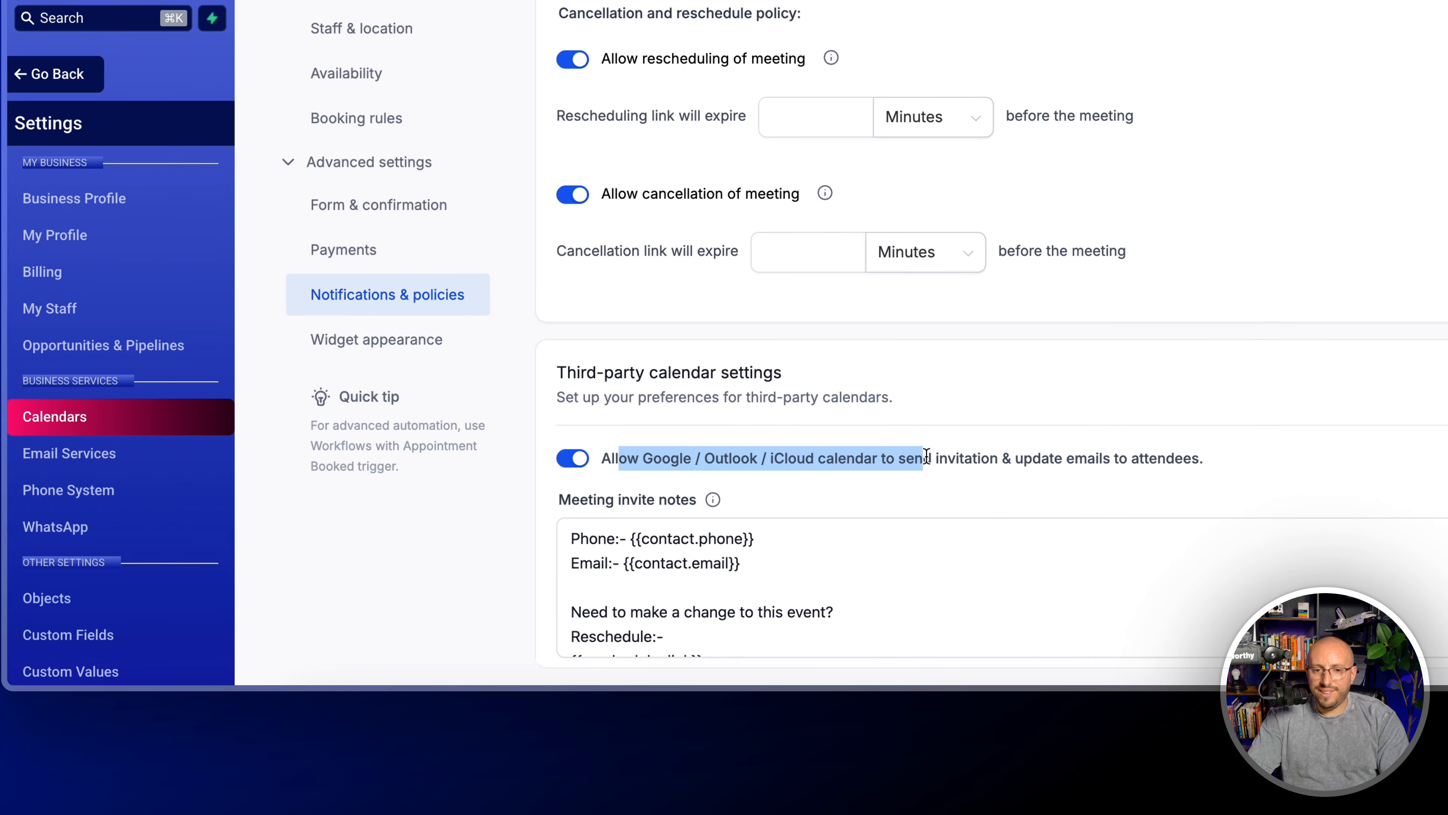
drag(927, 456, 961, 459)
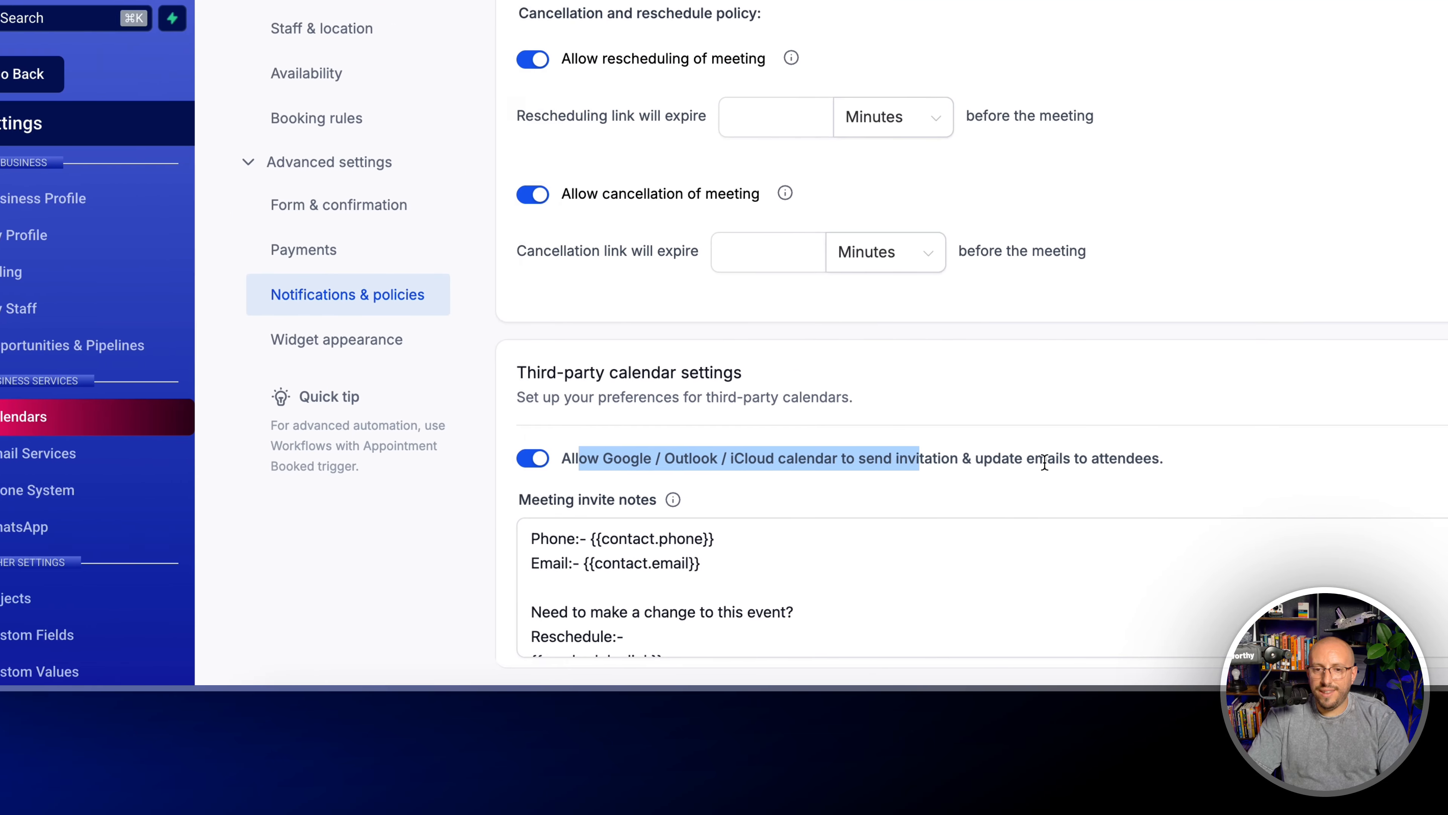
drag(1096, 462, 1112, 462)
click(1198, 463)
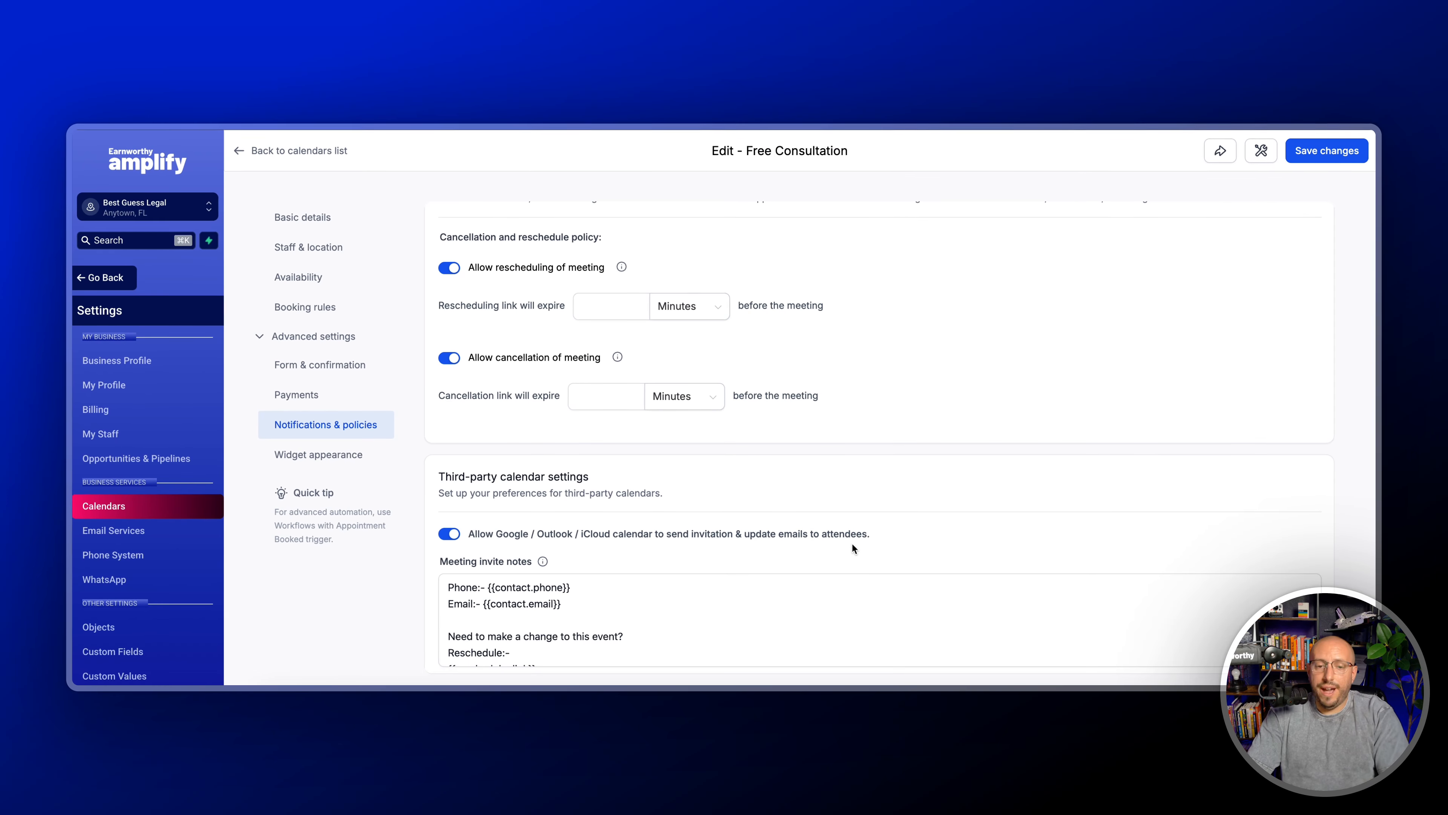
scroll(542, 502, up, 3)
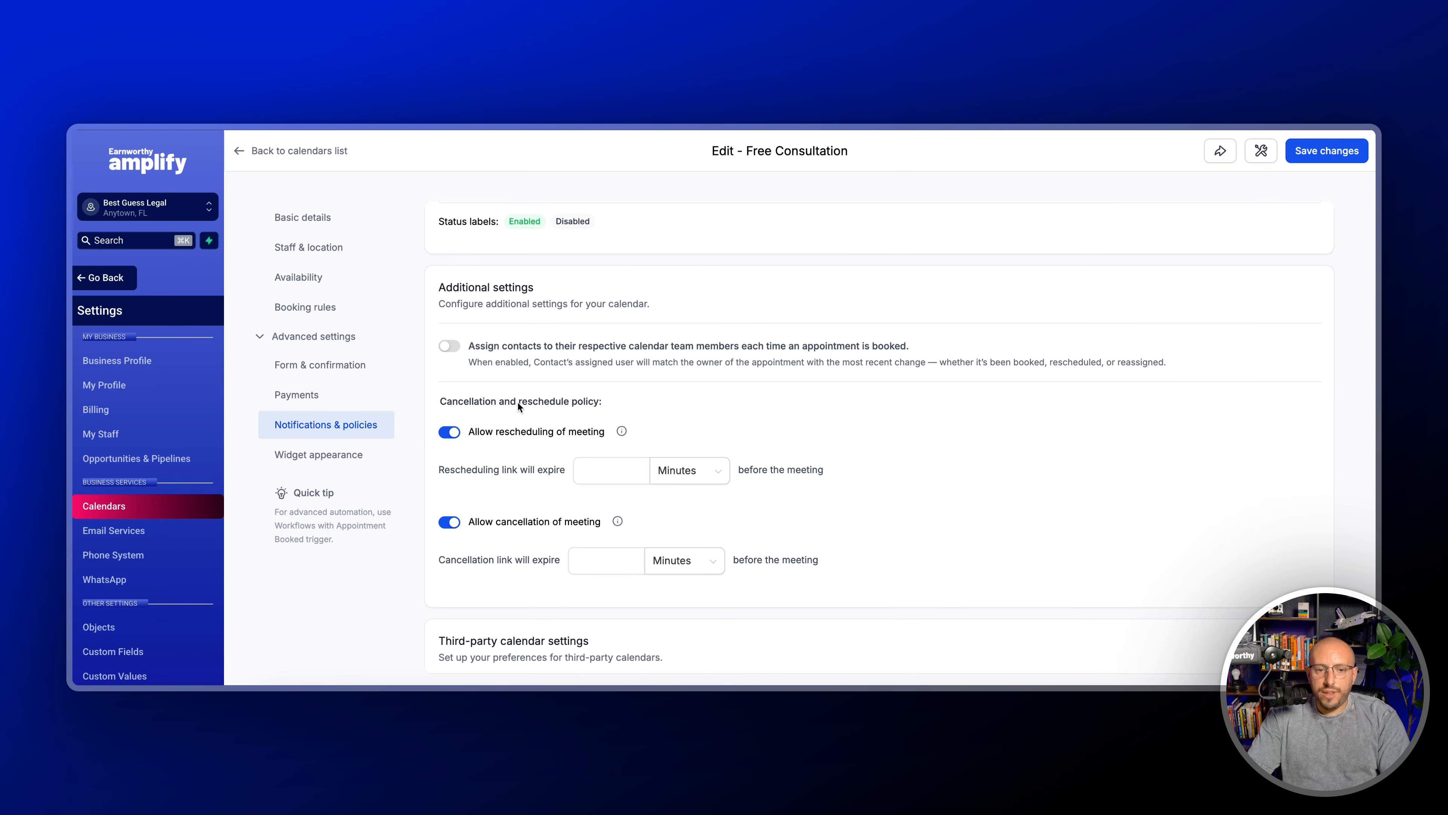
click(632, 467)
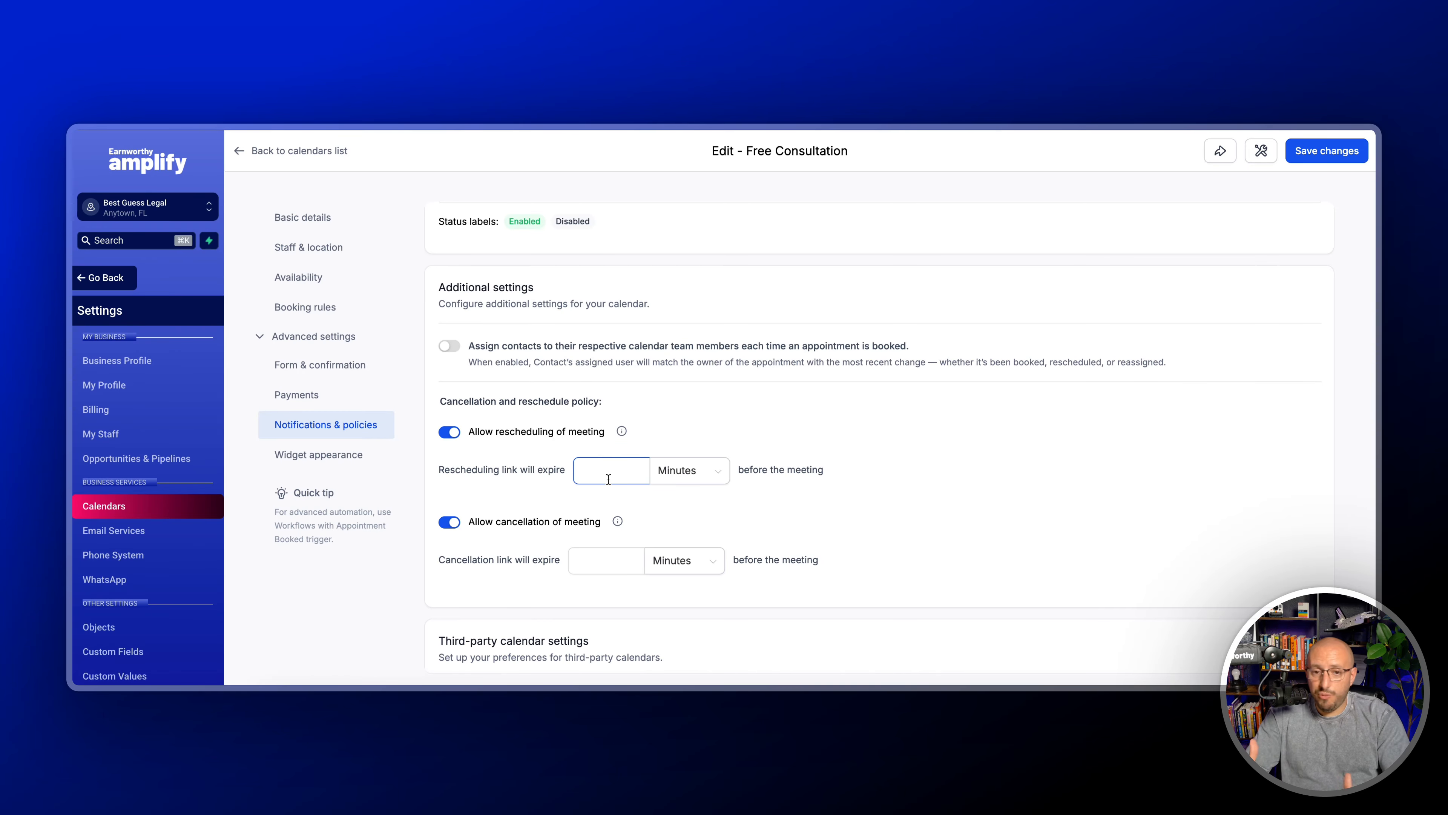
Step: Save the Free Consultation calendar and open its sharing options
scroll(509, 426, up, 6)
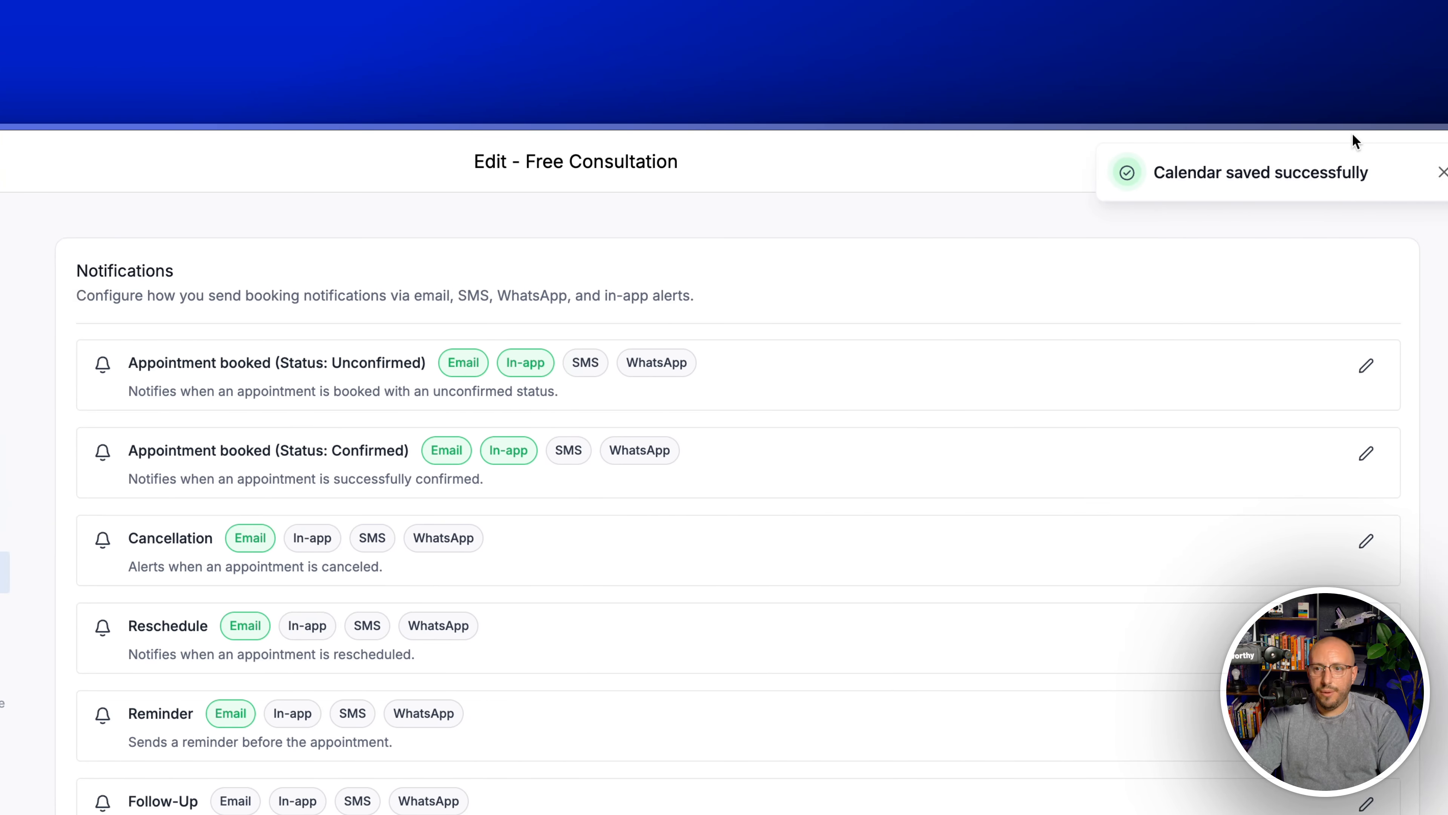
click(1347, 173)
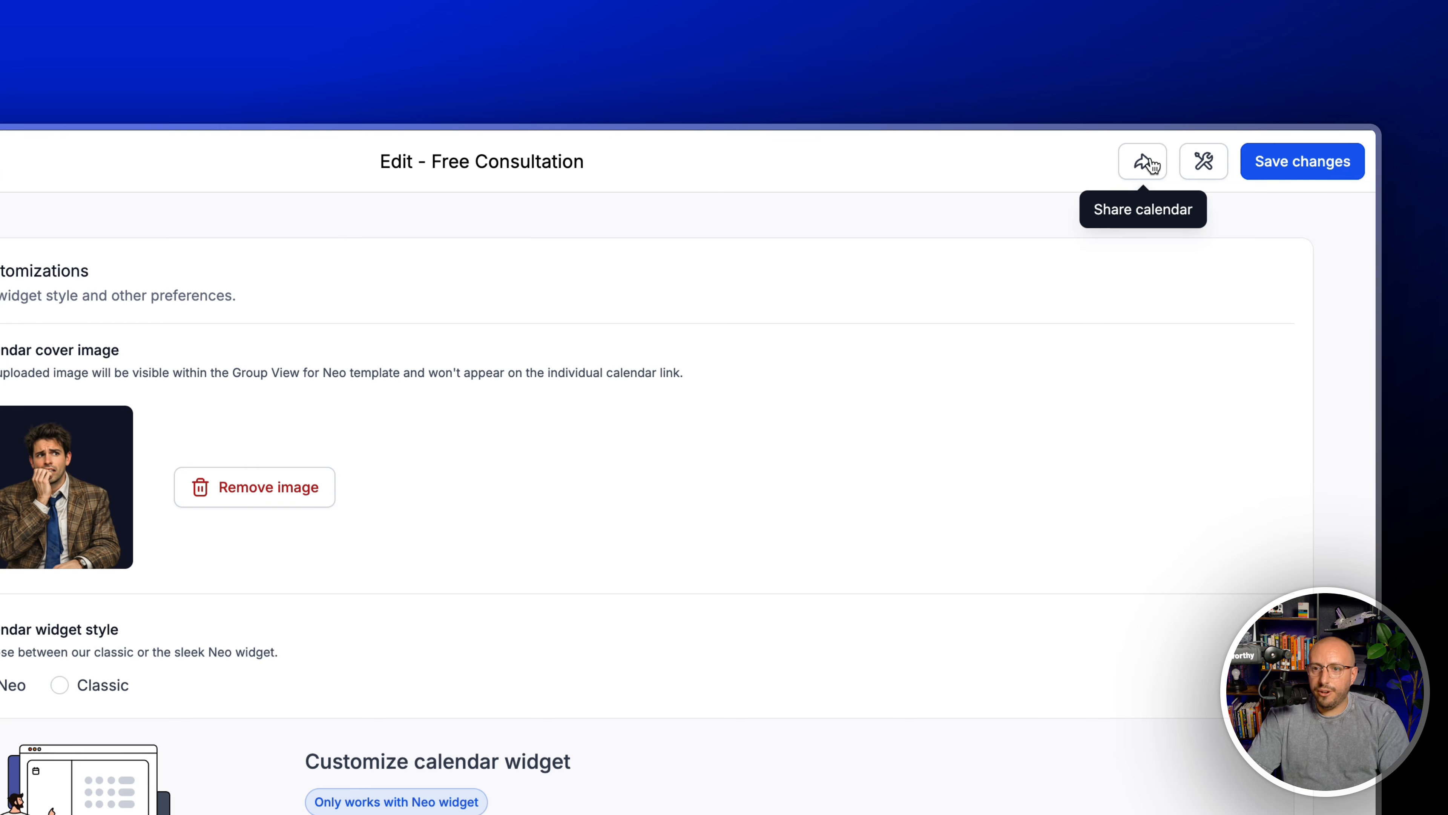
click(1150, 164)
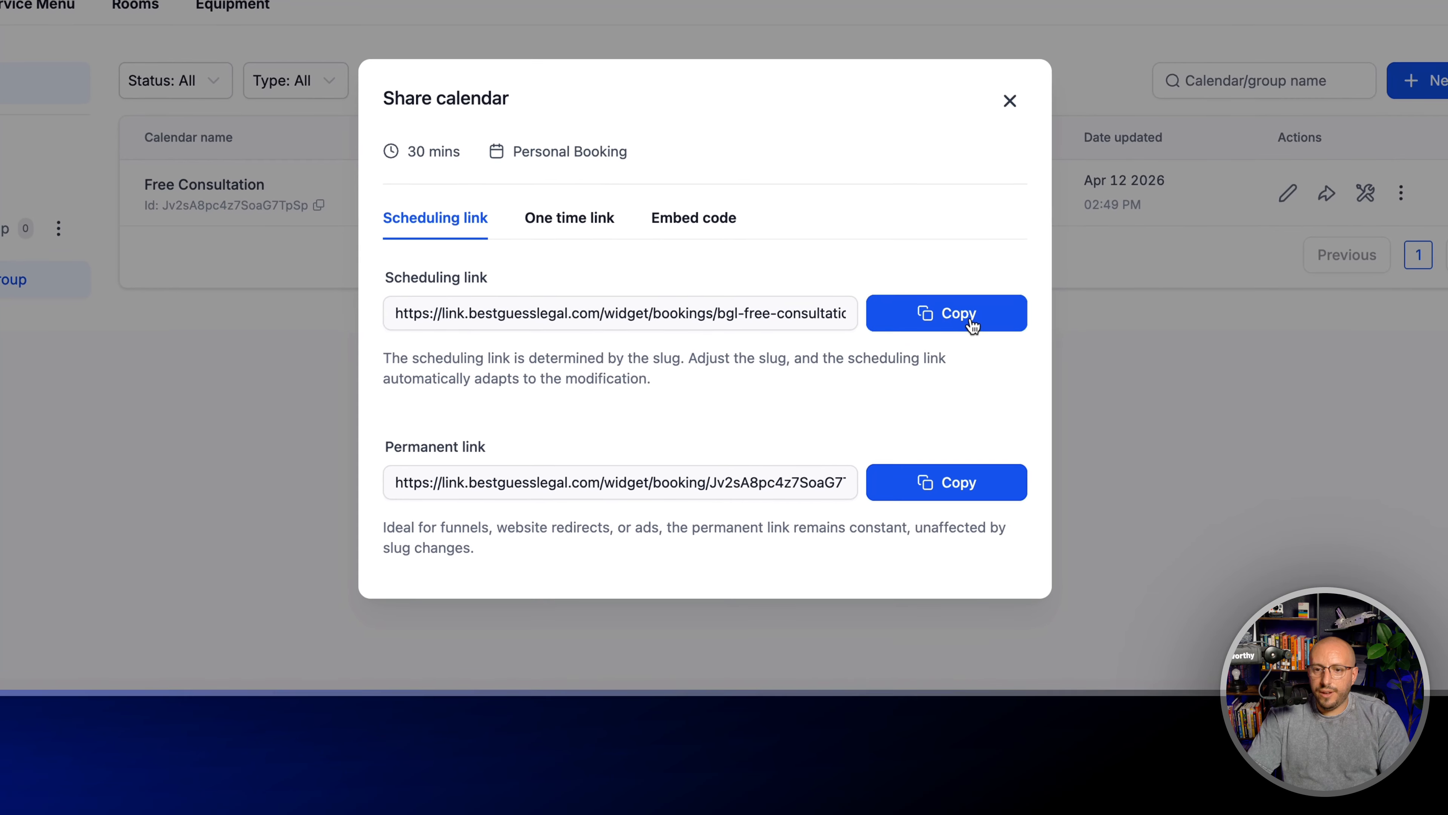
Step: Copy the calendar's scheduling link and open it in a new browser tab
click(970, 324)
key(super+t)
key(super+v)
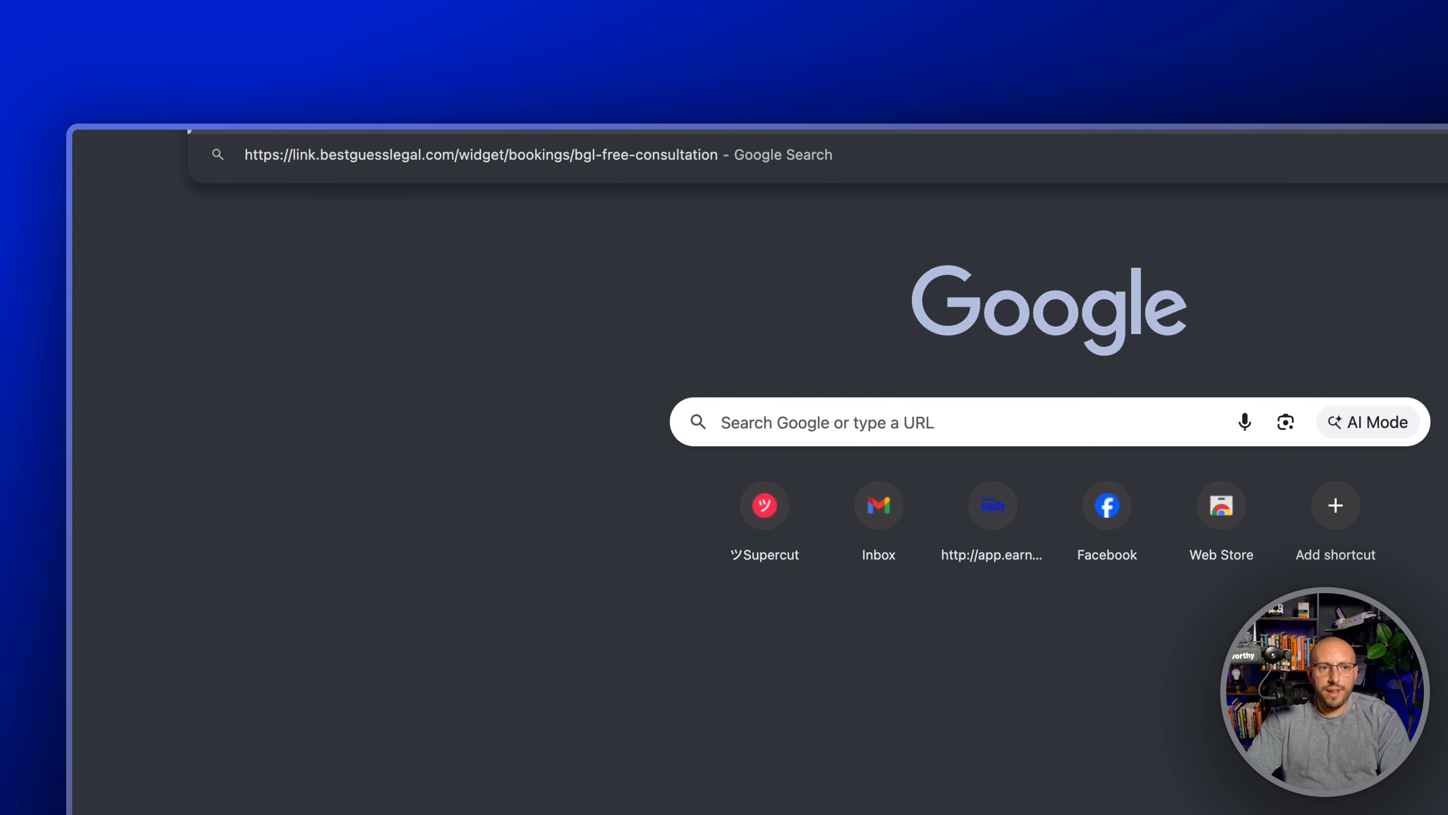
key(Return)
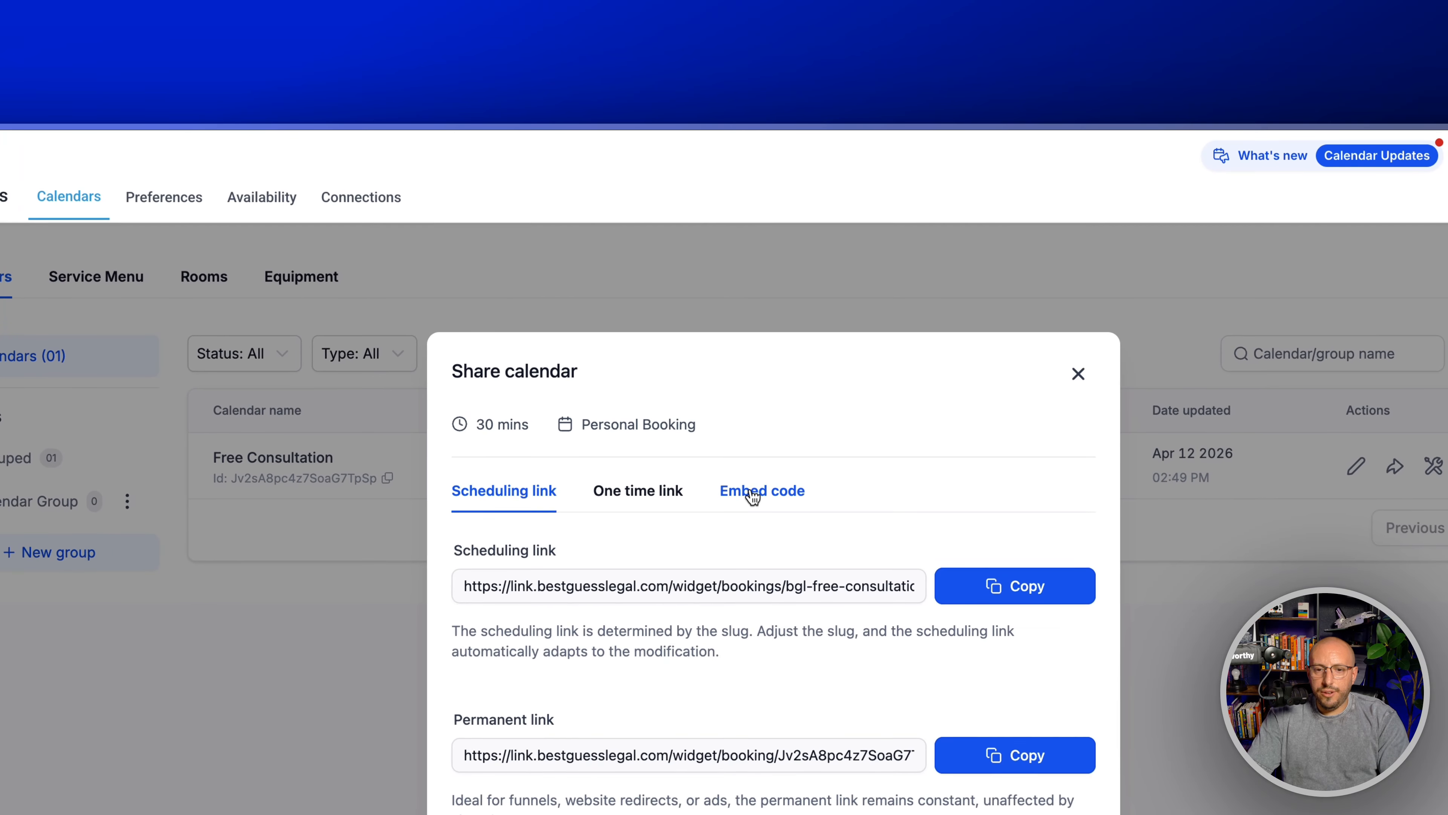
Step: View the calendar's embed code, then close the sharing options
click(752, 465)
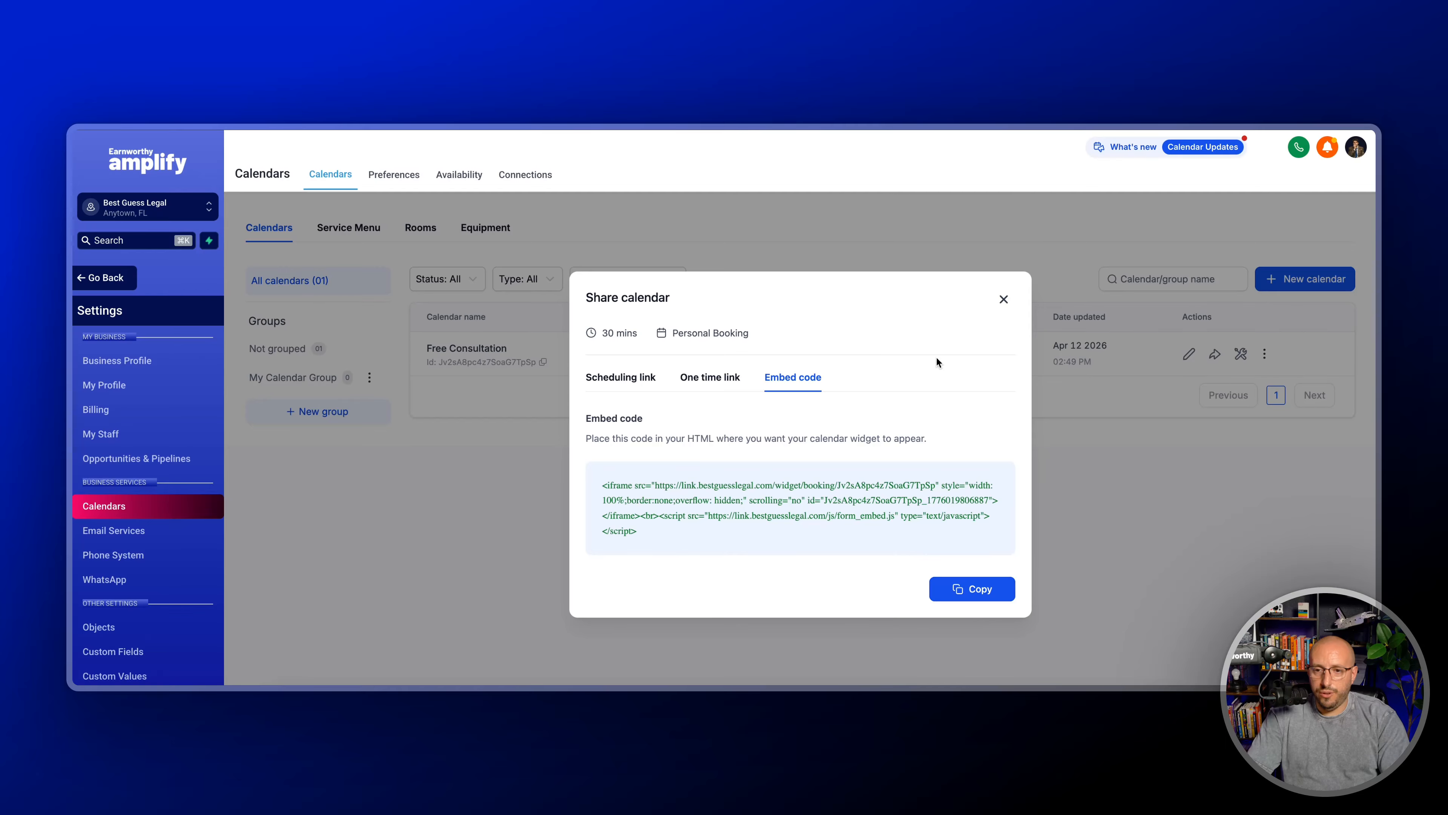
key(Escape)
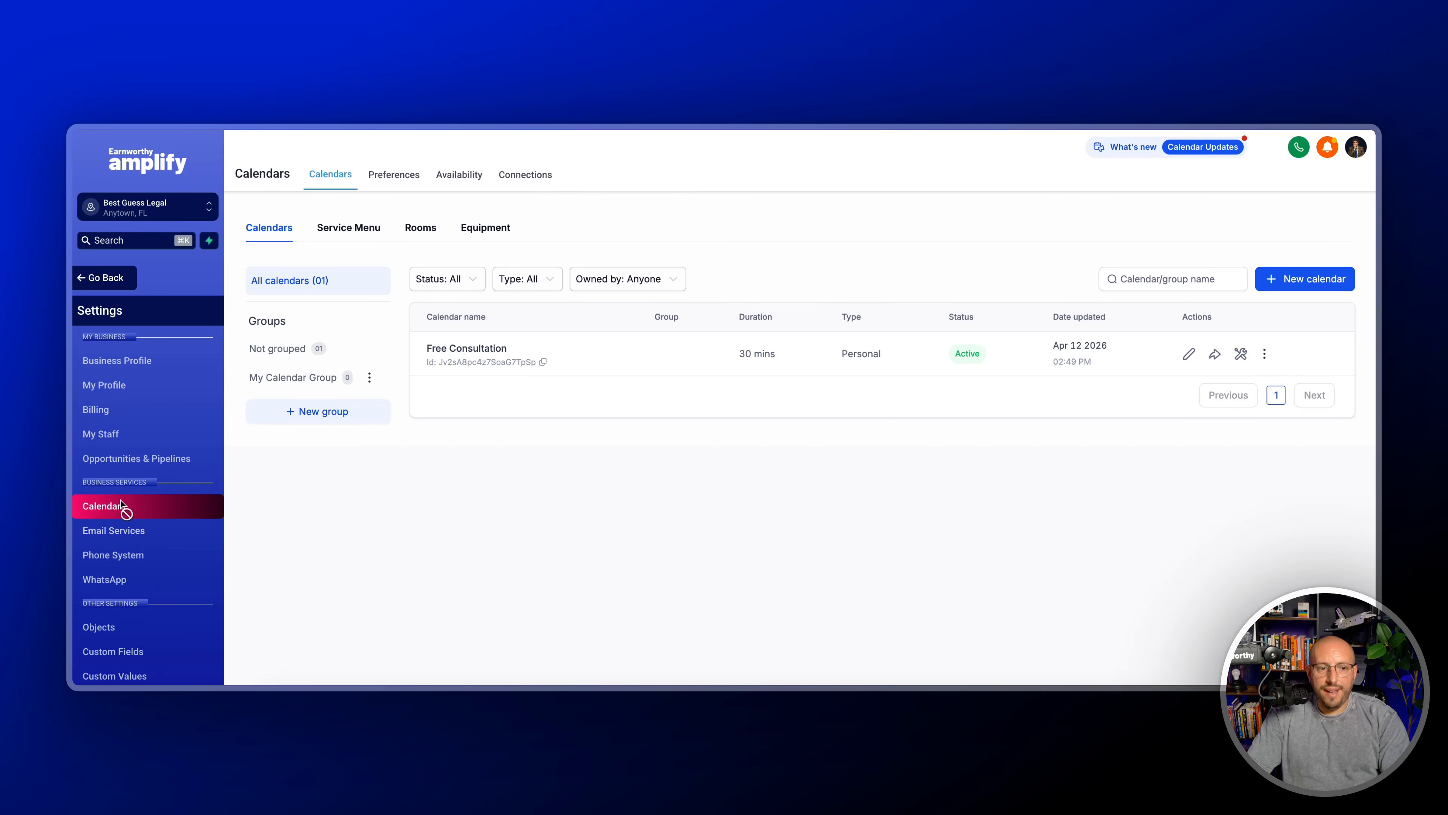
Step: Examine the Work Hours schedule in the calendar availability settings, including its timezone, weekly working hours and date-specific hours
click(468, 175)
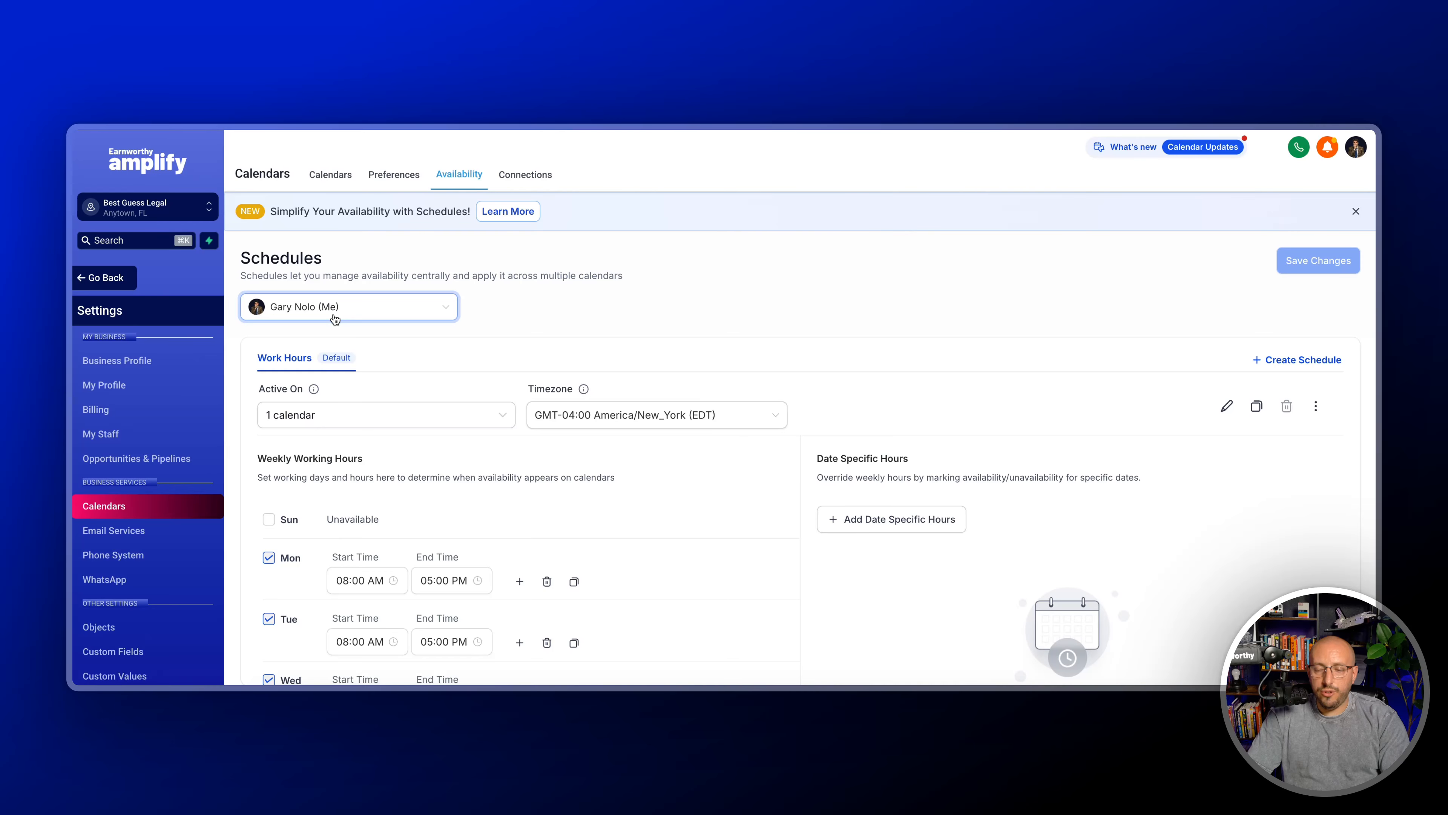
scroll(637, 543, down, 5)
scroll(560, 500, up, 5)
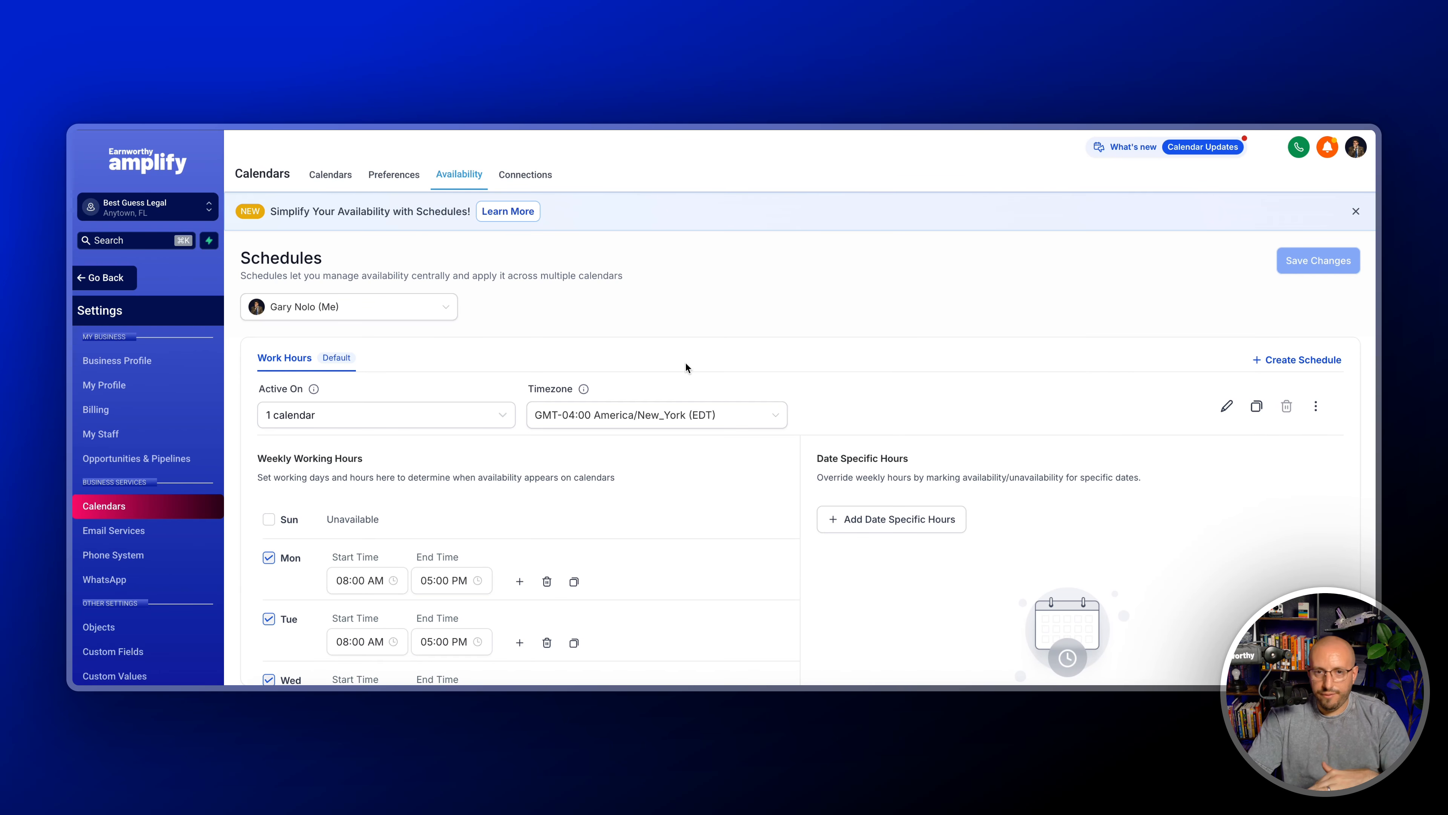
scroll(484, 554, down, 2)
scroll(513, 502, down, 2)
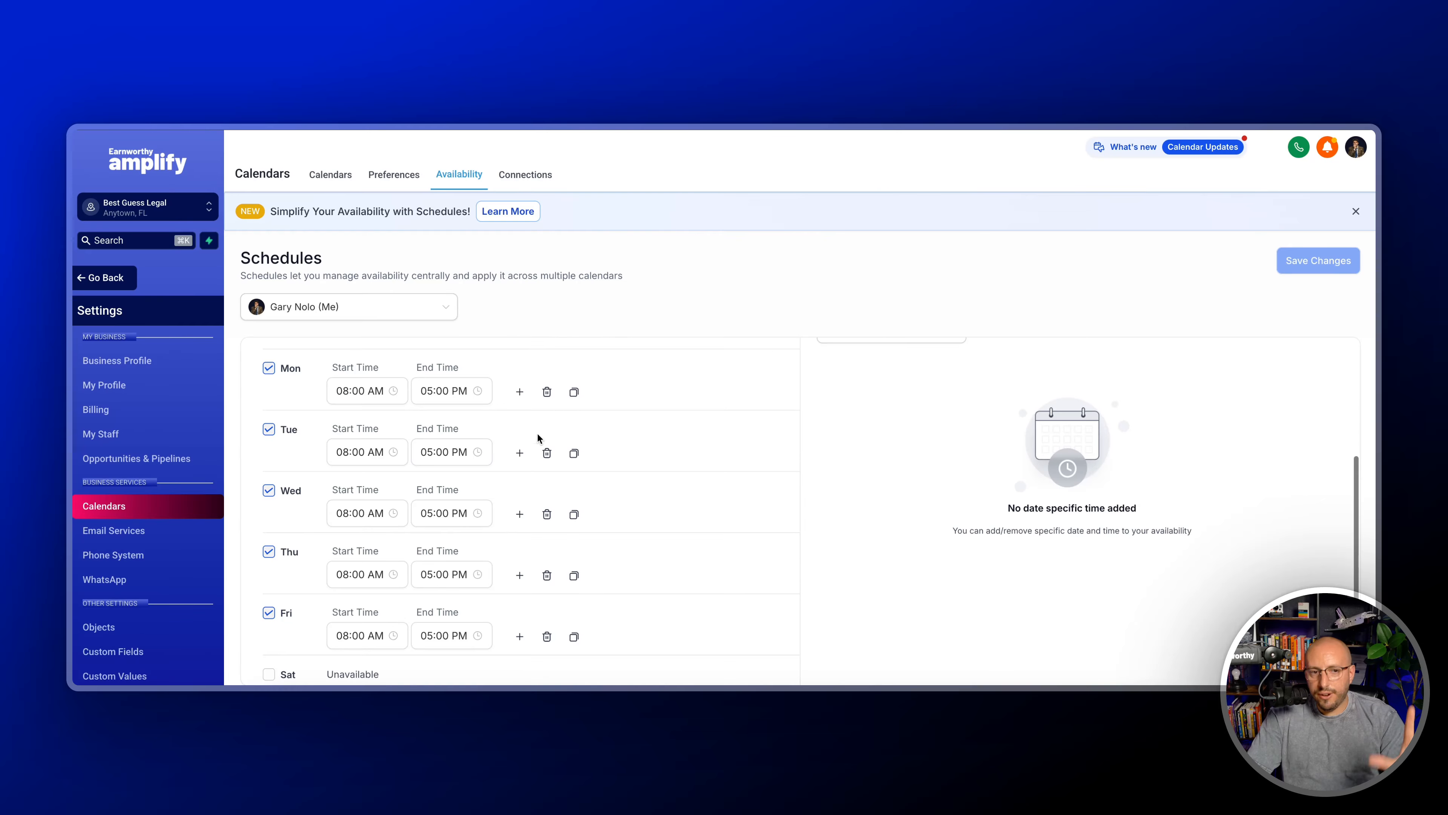
scroll(565, 462, up, 4)
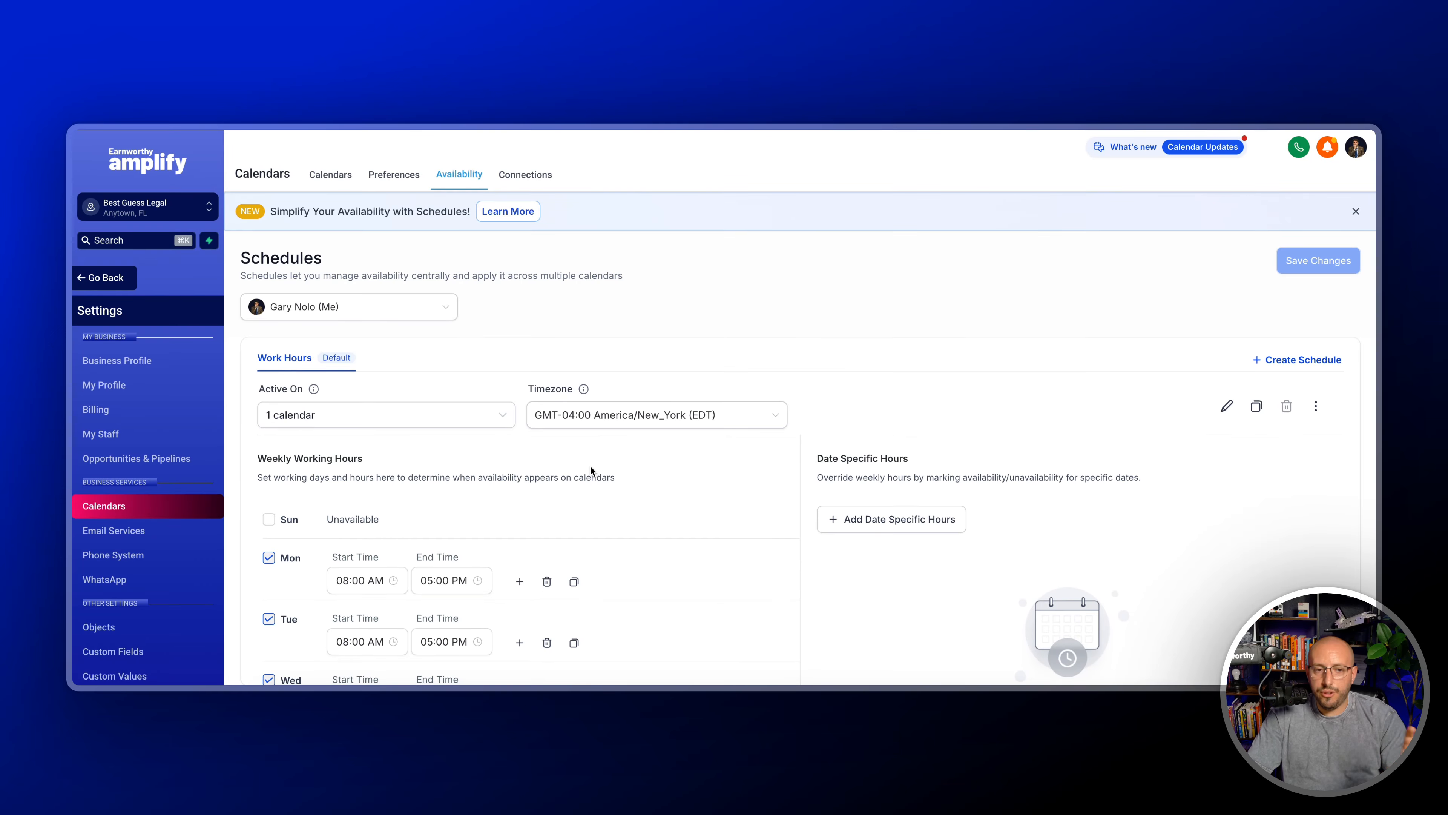
scroll(622, 488, down, 5)
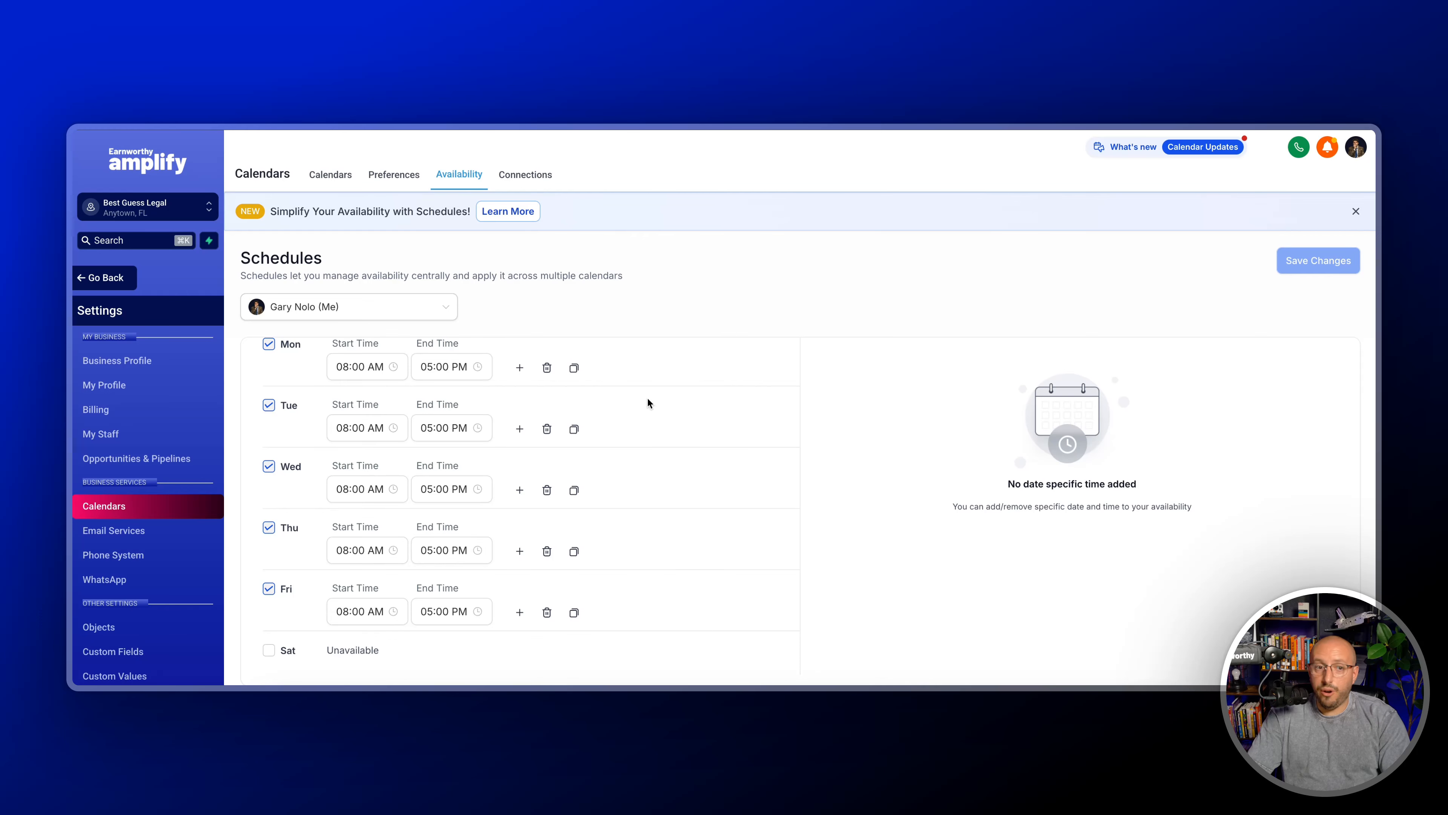
scroll(649, 402, up, 4)
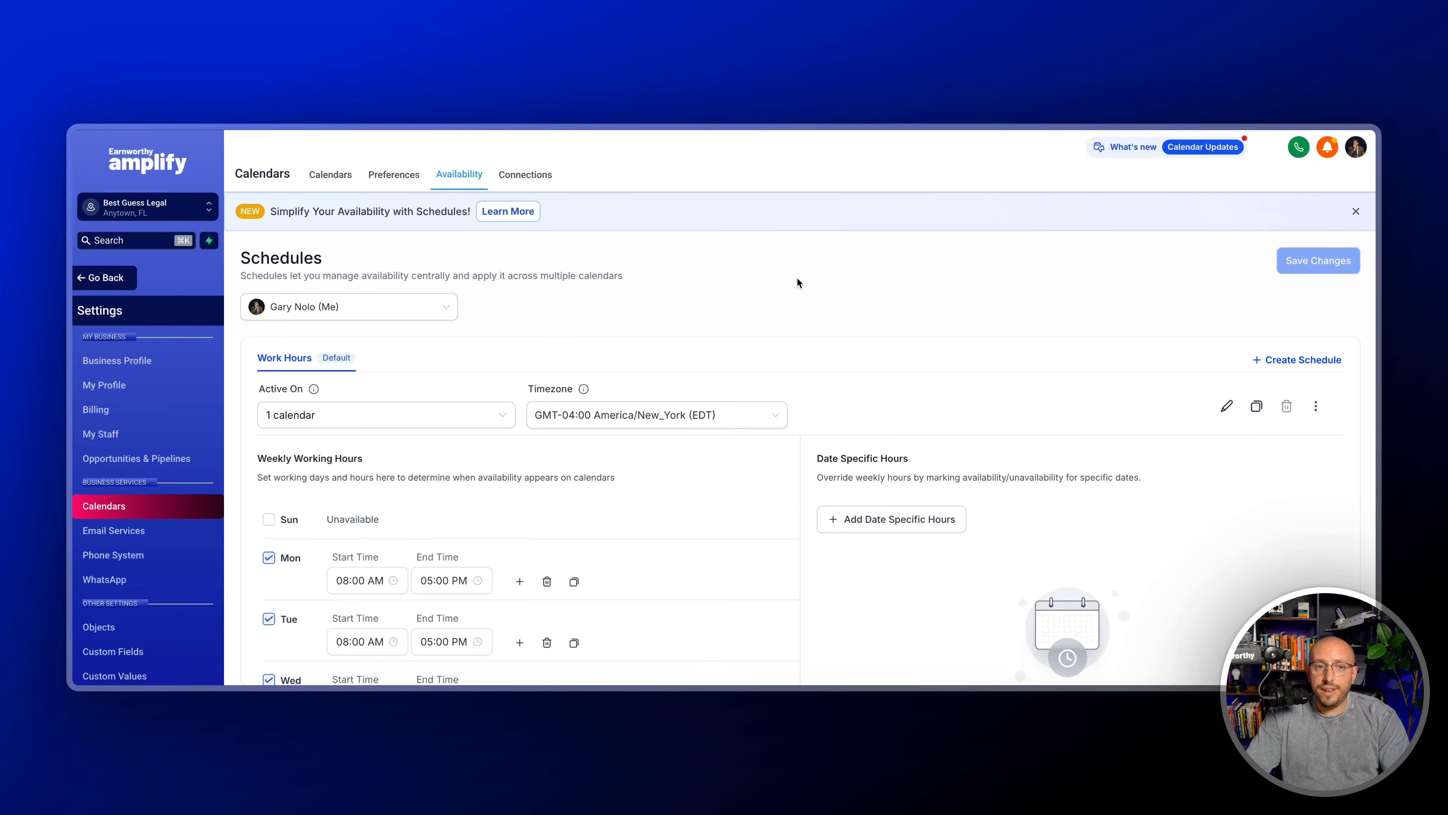